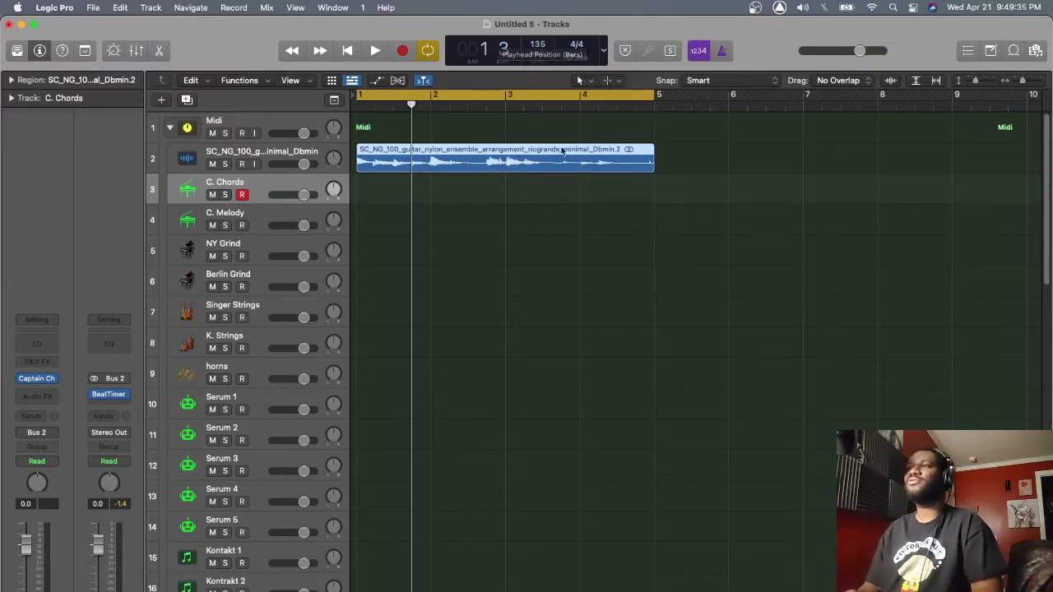
# - Play the guitar loop from the start of the project with nothing selected
pyautogui.click(553, 411)
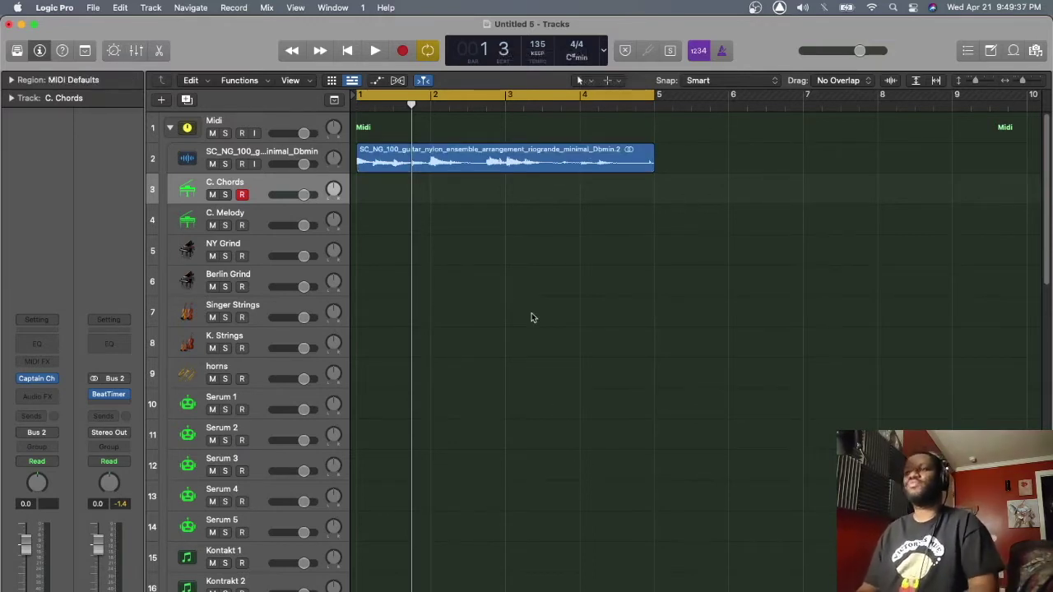
pyautogui.press('Return')
pyautogui.press('space')
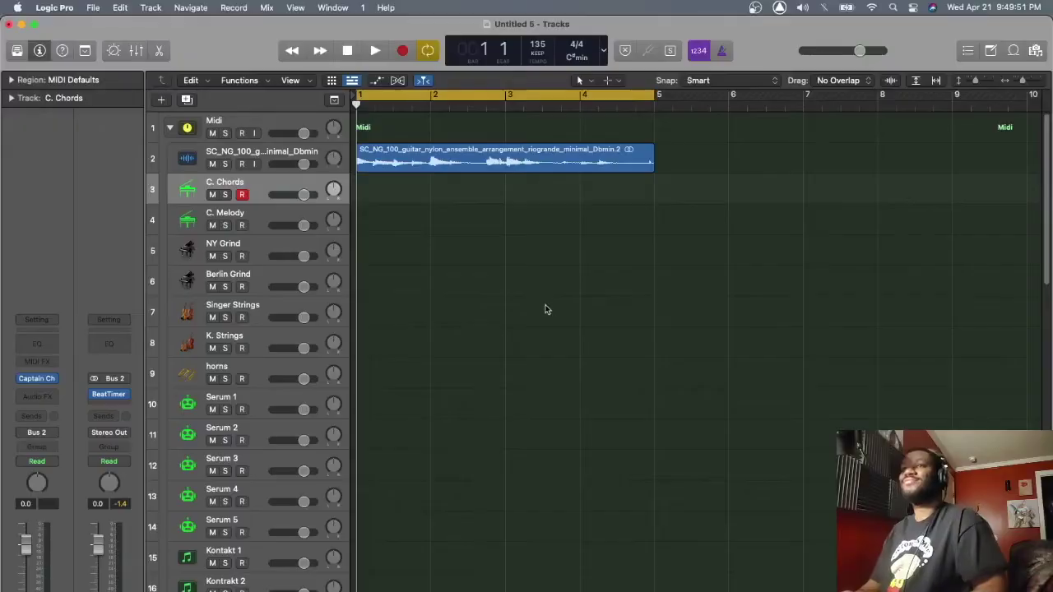
# - Start the 10:00 countdown in the Midi track's BeatTimer plug-in, show its settings, and move its window off the arrangement
pyautogui.click(108, 394)
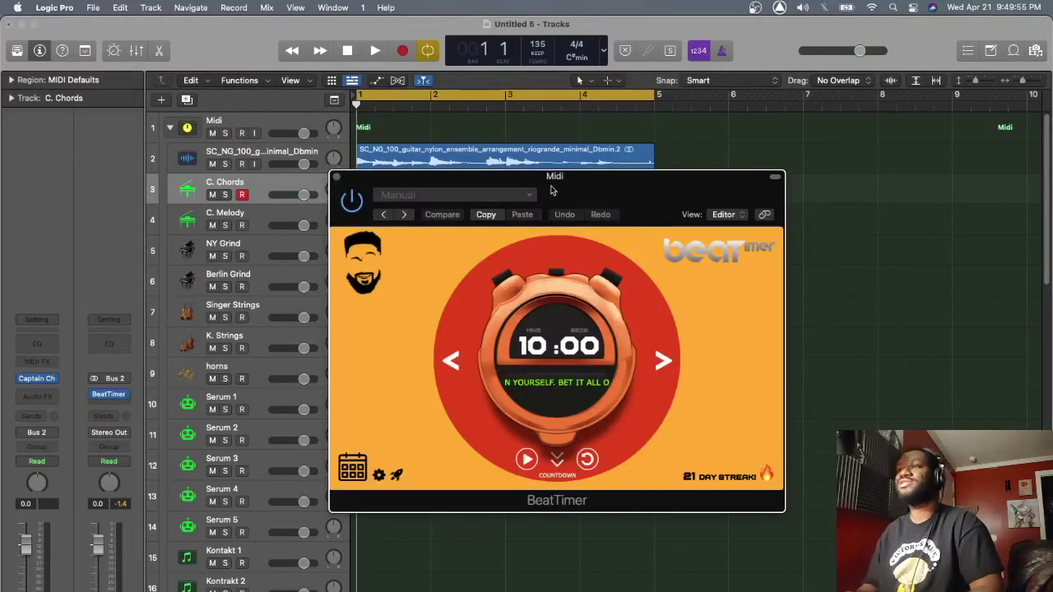
pyautogui.moveTo(550, 182); pyautogui.dragTo(618, 33)
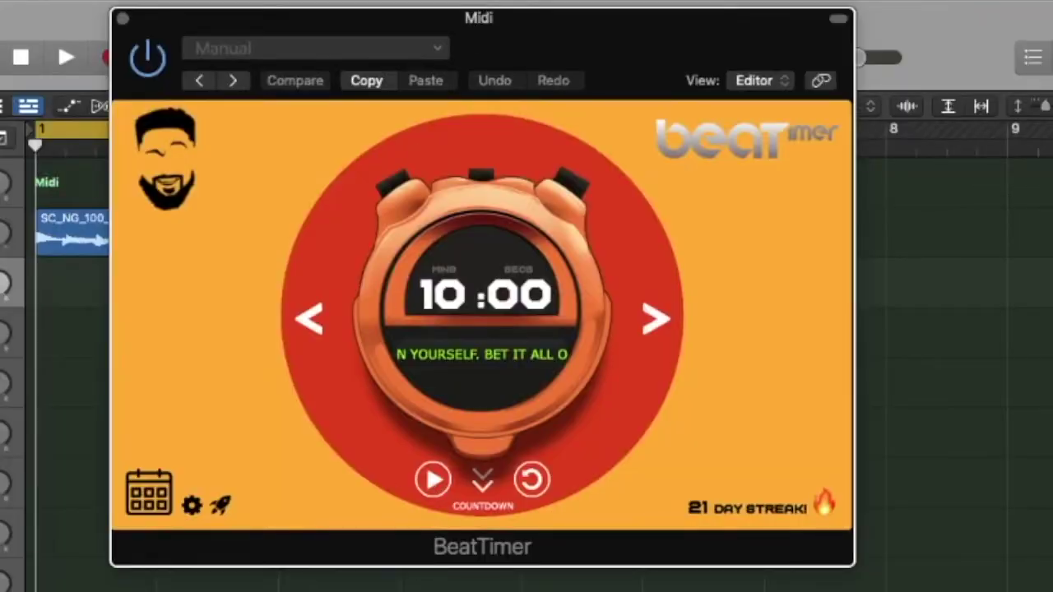
pyautogui.click(444, 492)
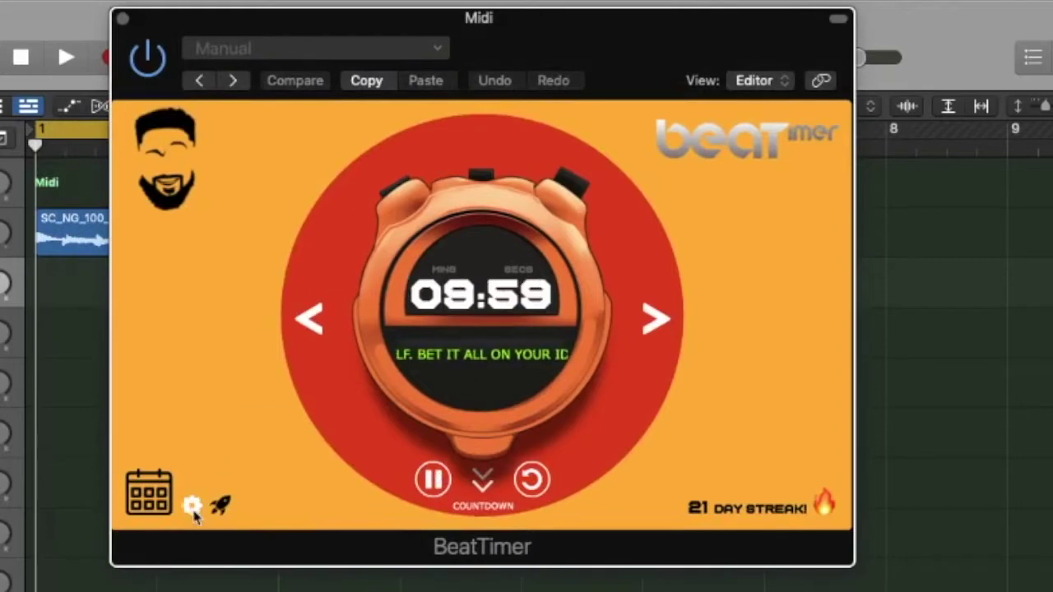
pyautogui.click(191, 507)
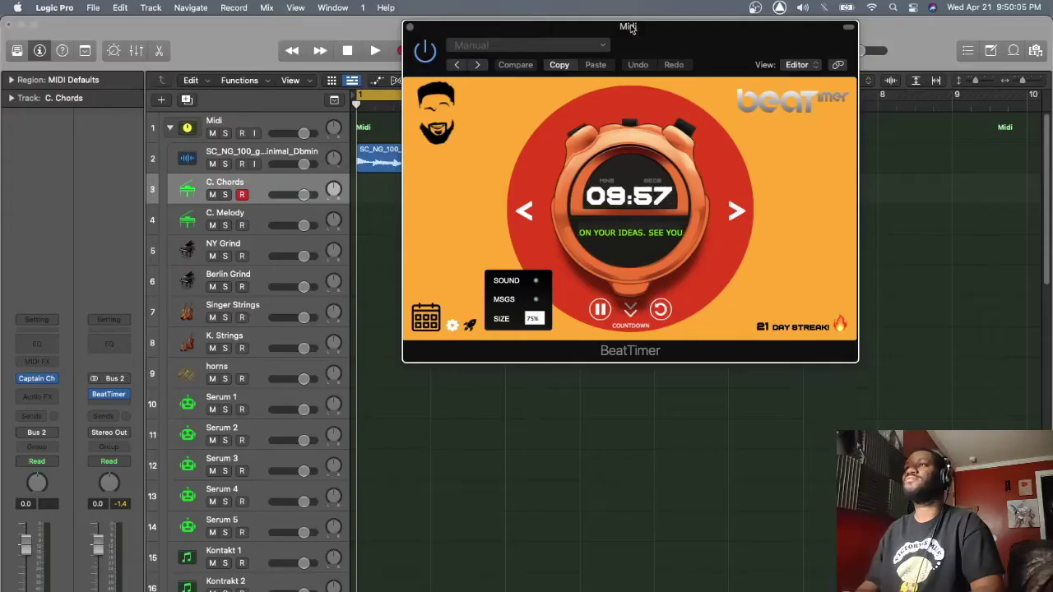
pyautogui.moveTo(632, 28); pyautogui.dragTo(0, 164)
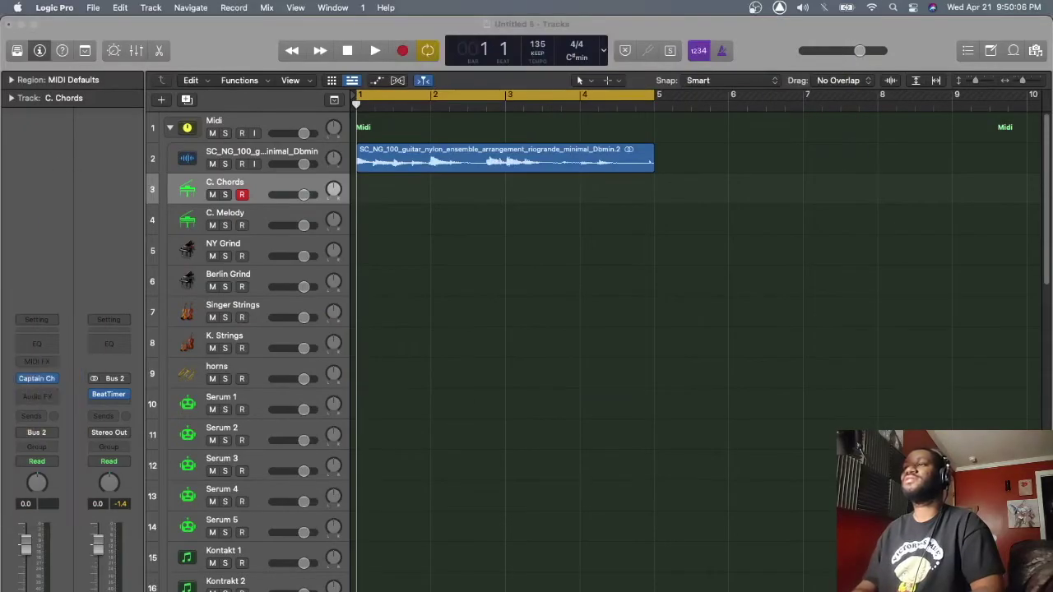
# - Bring up Captain Chords for the C. Chords track and play its C# min chord against the guitar loop
pyautogui.click(486, 292)
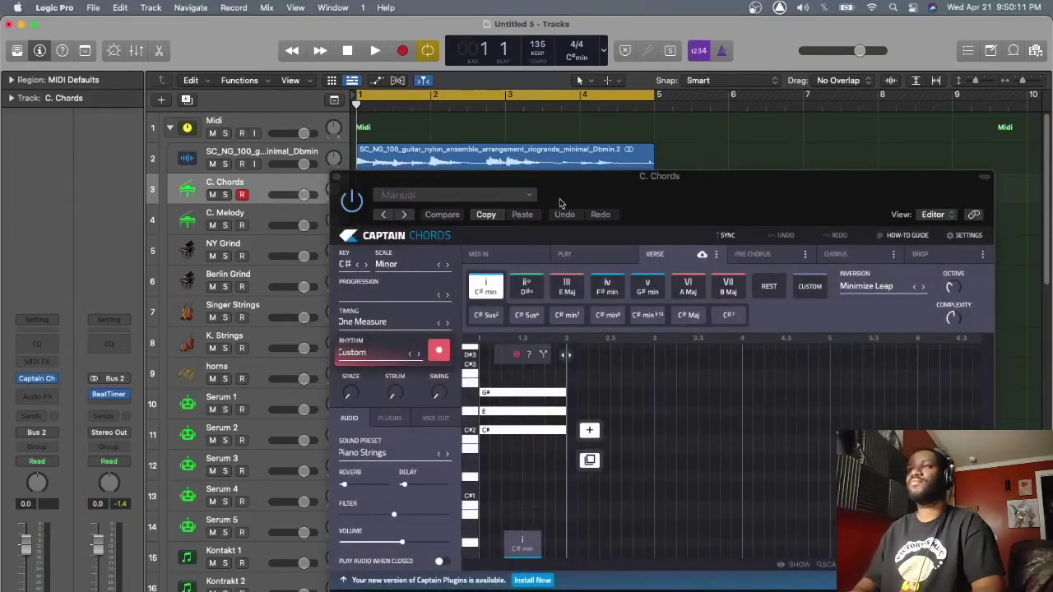
pyautogui.moveTo(577, 178); pyautogui.dragTo(554, 190)
pyautogui.press('space')
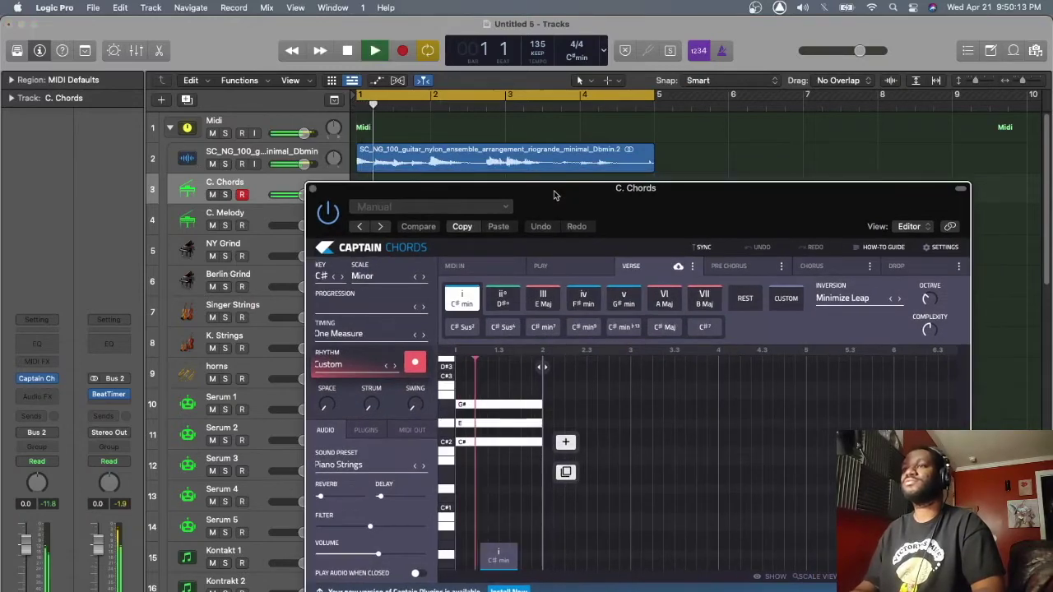
pyautogui.press('space')
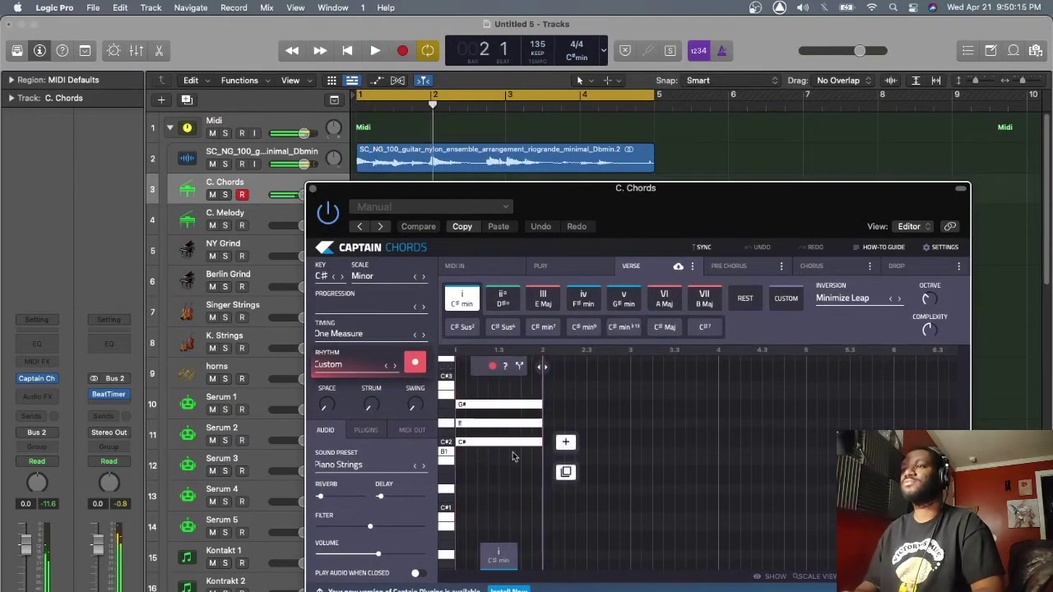
# - Add a second one-bar chord to the verse progression, try III and iv, settle on v (G# min), and play it back
pyautogui.click(557, 445)
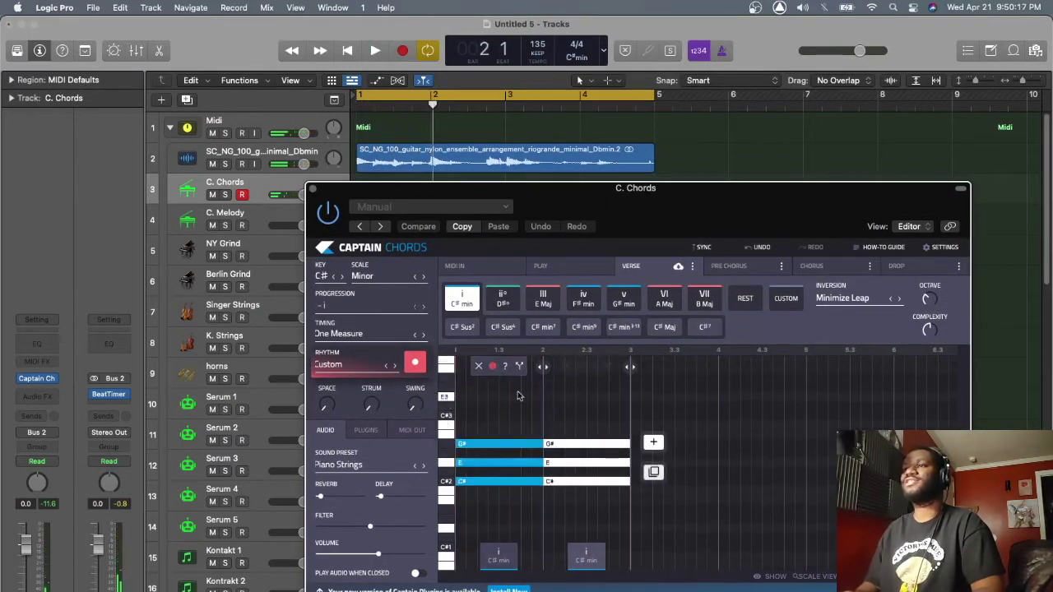
pyautogui.click(543, 302)
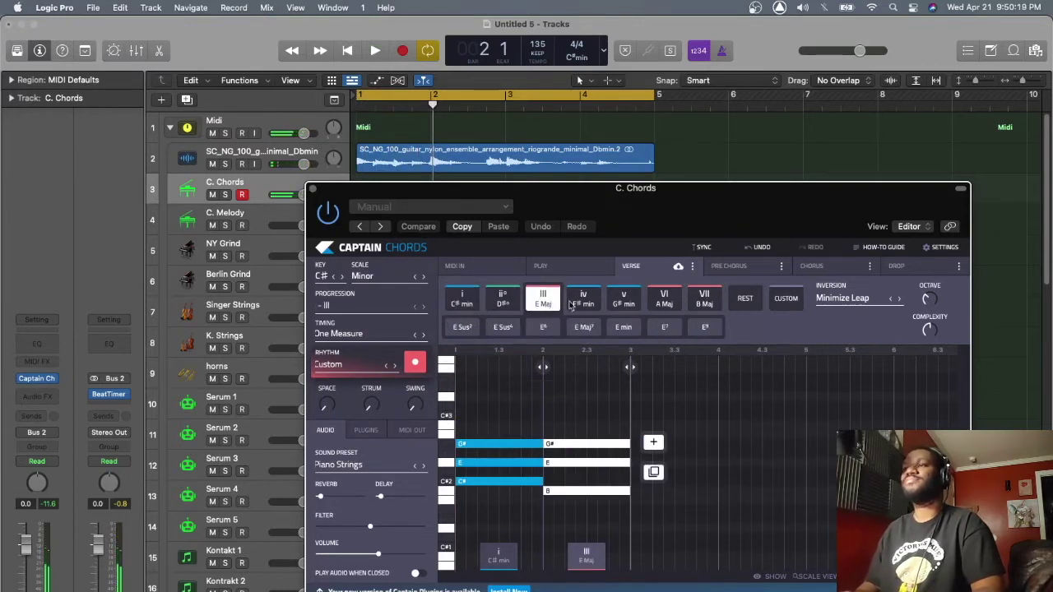
pyautogui.click(584, 301)
pyautogui.click(625, 303)
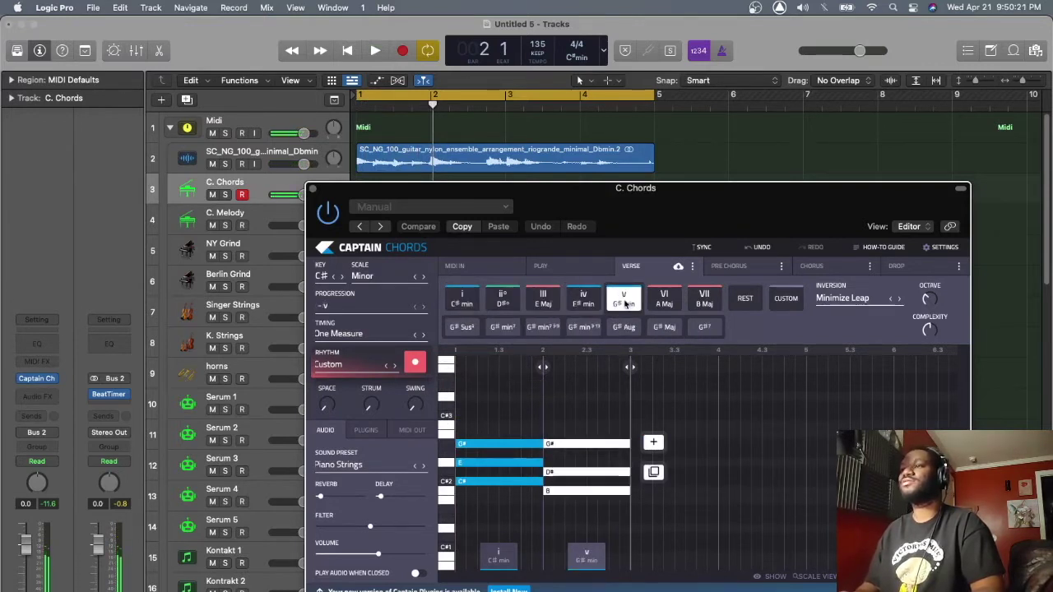
pyautogui.press('space')
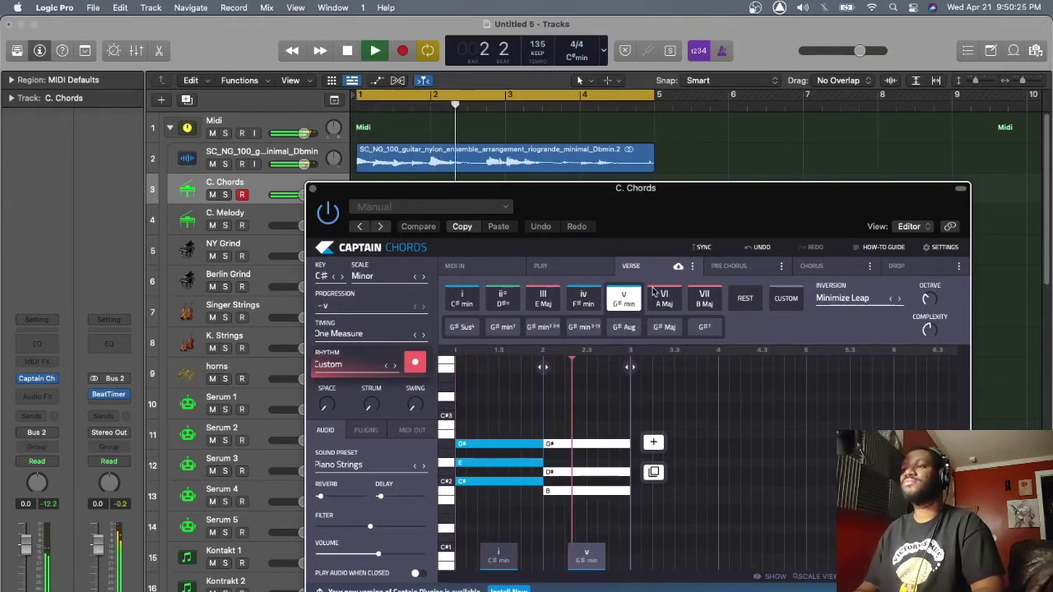
pyautogui.press('space')
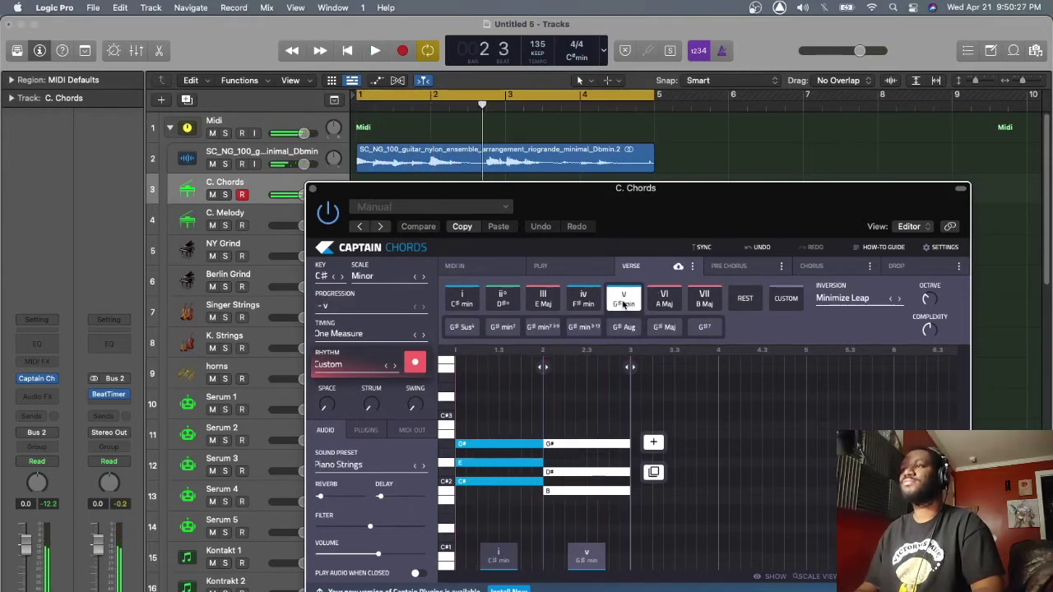
# - Add VI (A Maj) as the third chord of the verse progression and play it with the loop
pyautogui.click(668, 442)
pyautogui.click(664, 299)
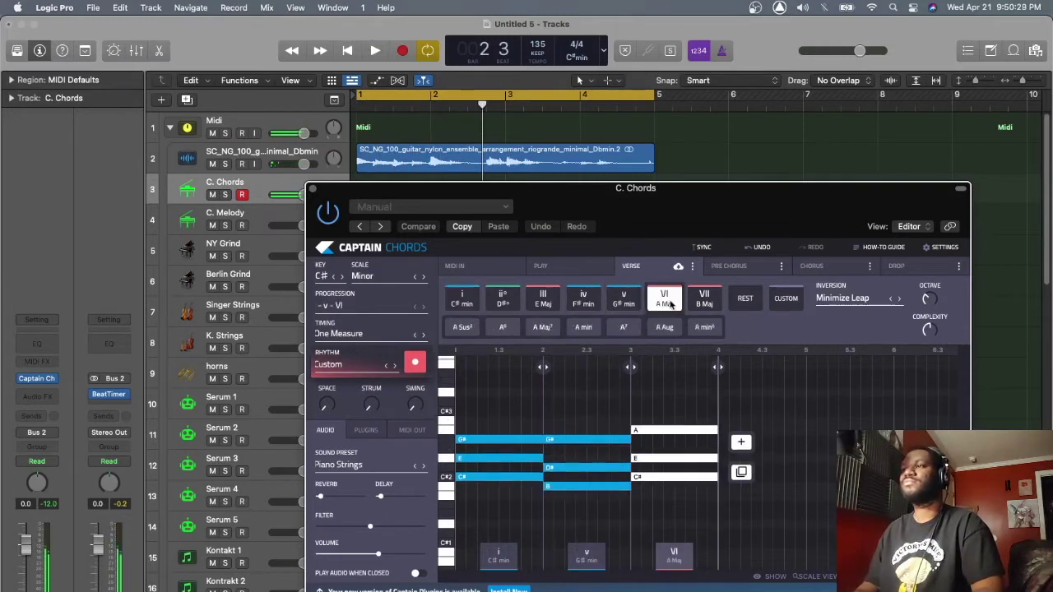
pyautogui.press('space')
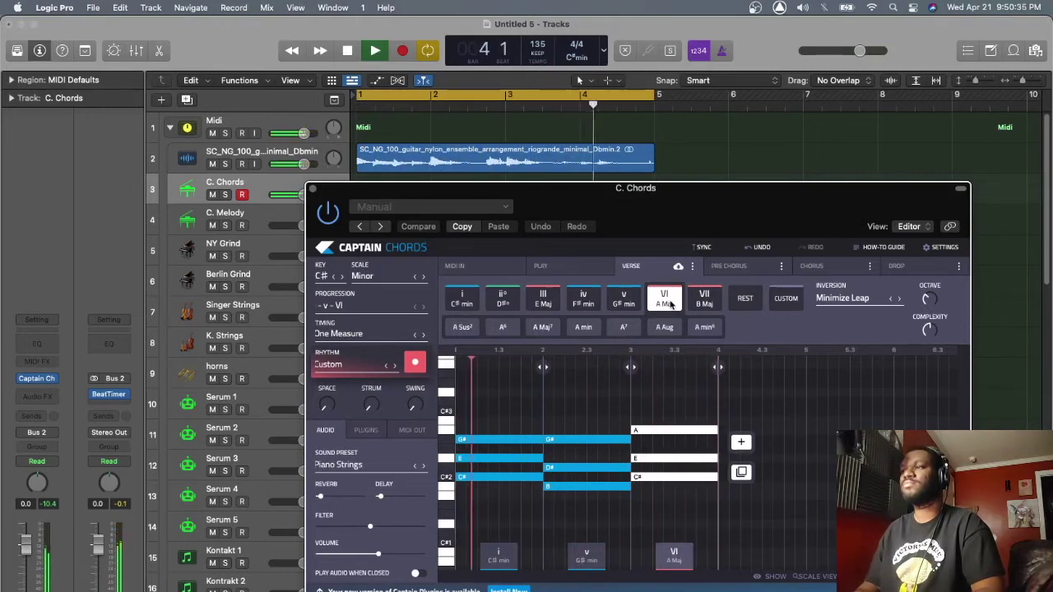
pyautogui.press('space')
# - Extend the A Maj chord and its notes to the start of bar 5, and play the progression with the loop
pyautogui.moveTo(717, 395); pyautogui.dragTo(805, 400)
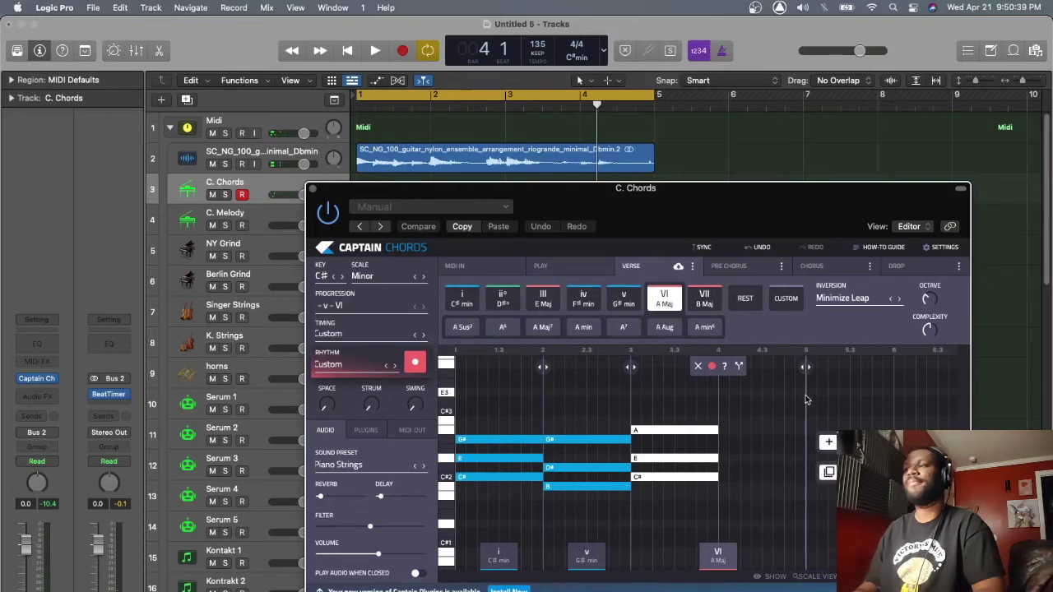
pyautogui.moveTo(717, 440); pyautogui.dragTo(804, 444)
pyautogui.press('space')
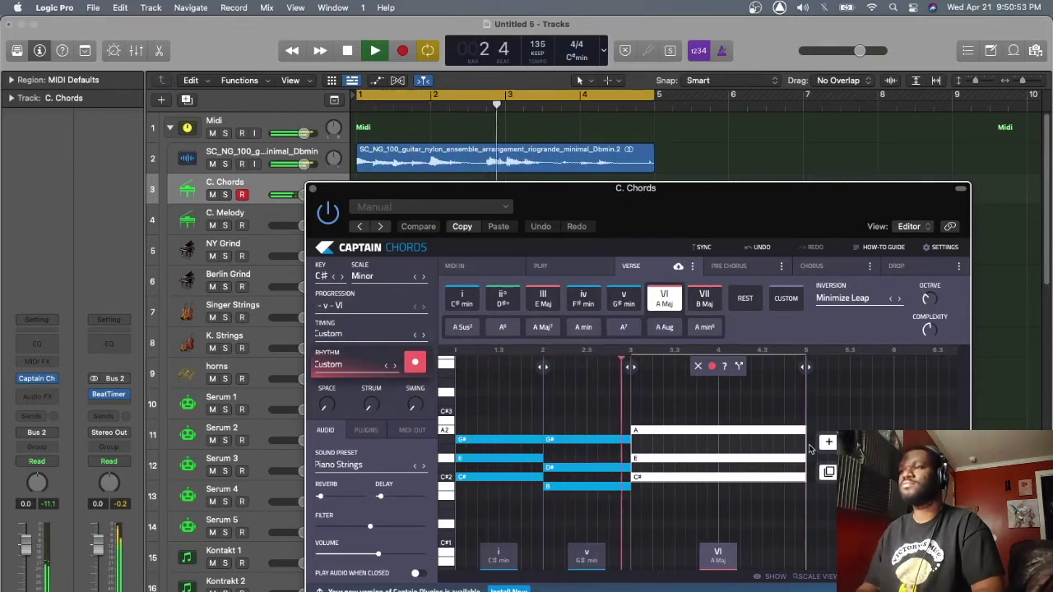
pyautogui.press('space')
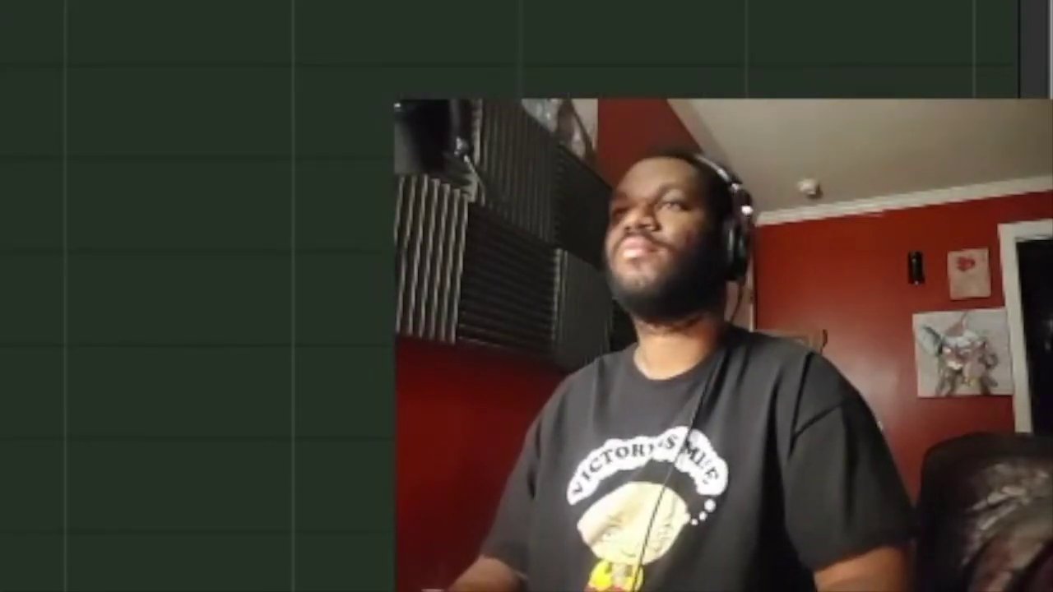
# - Place a copy of the Verse chord region at bar 1 of the NY Grind track, audition it, and open it in the Piano Roll
pyautogui.moveTo(408, 194); pyautogui.dragTo(404, 246)
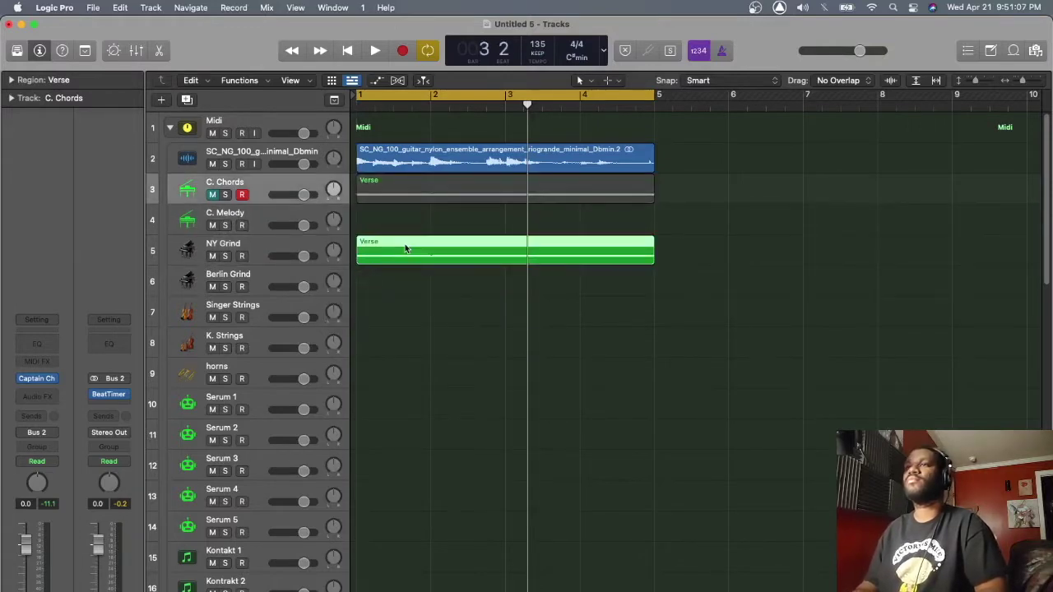
pyautogui.press('space')
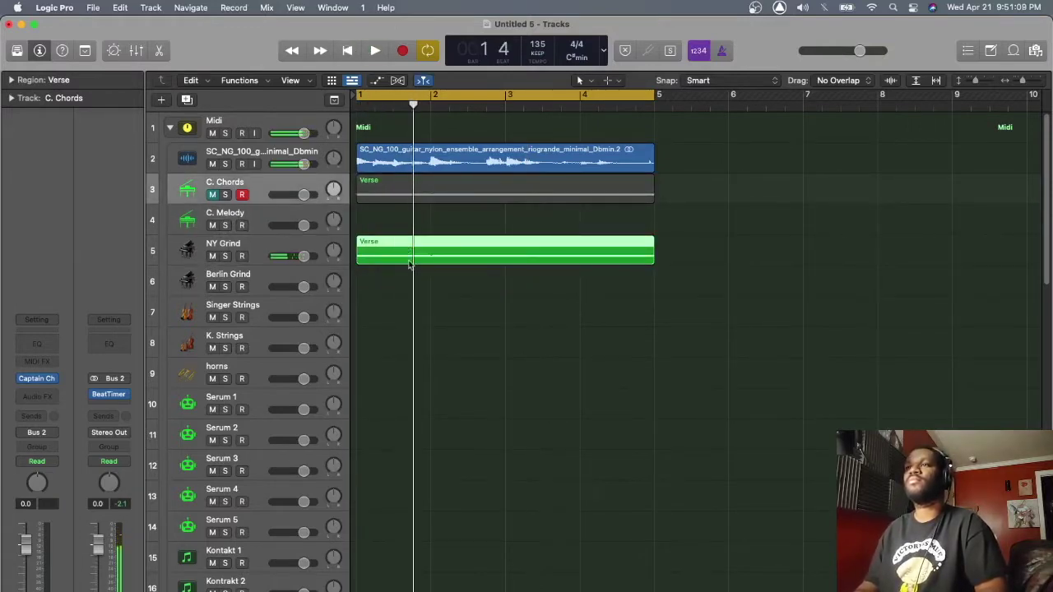
pyautogui.doubleClick(409, 261)
pyautogui.scroll(5, 428, 345)
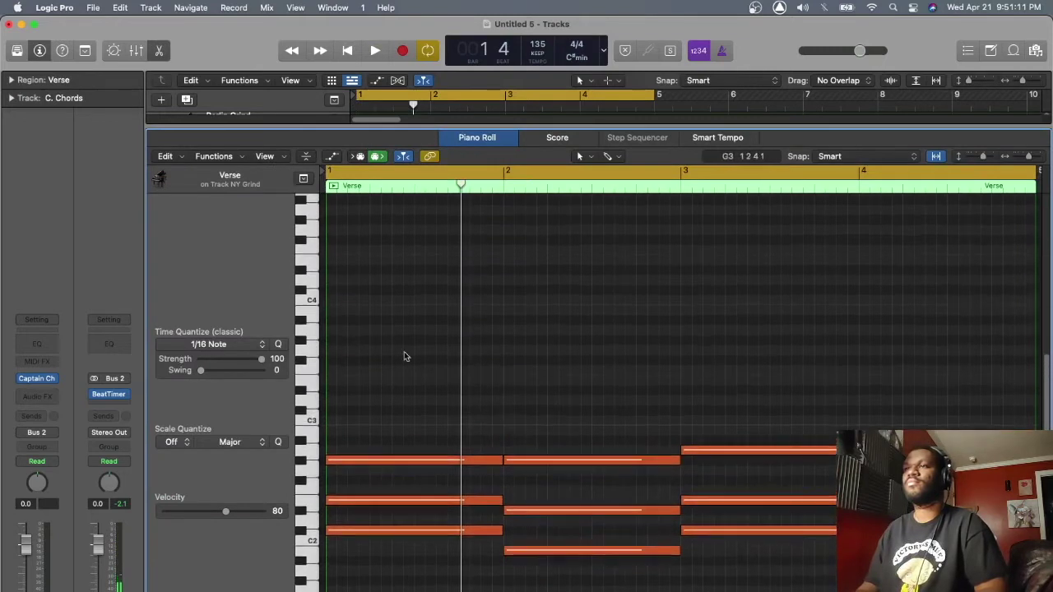
# - Add a short note at beat 3 of bar 1 above the chords, tune it to G#3, and play it back
pyautogui.keyDown('super'); pyautogui.click(422, 371); pyautogui.keyUp('super')
pyautogui.moveTo(591, 370); pyautogui.dragTo(434, 370)
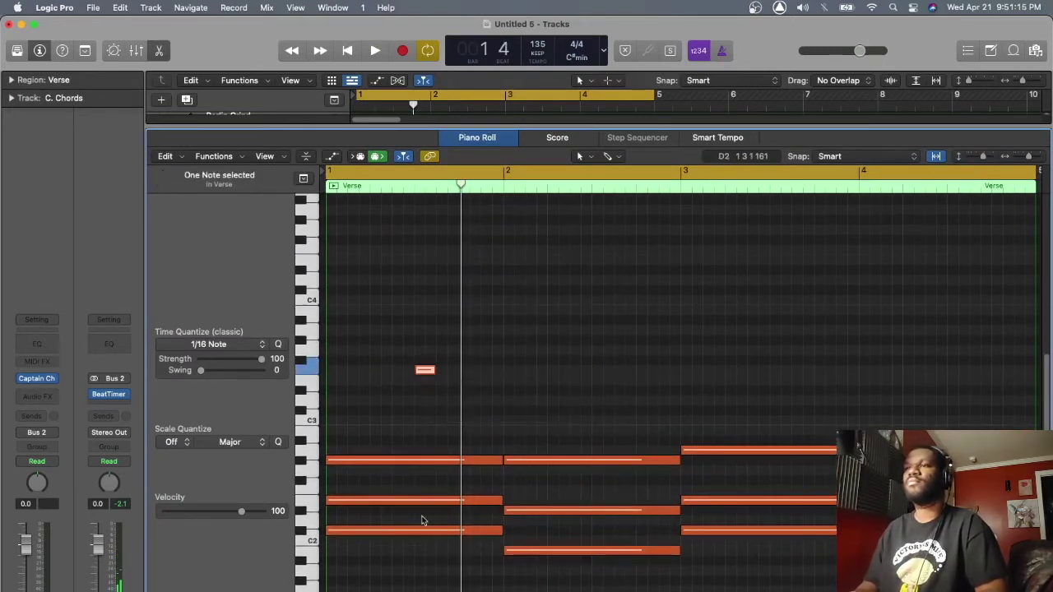
pyautogui.click(426, 462)
pyautogui.moveTo(426, 368); pyautogui.dragTo(427, 401)
pyautogui.click(434, 461)
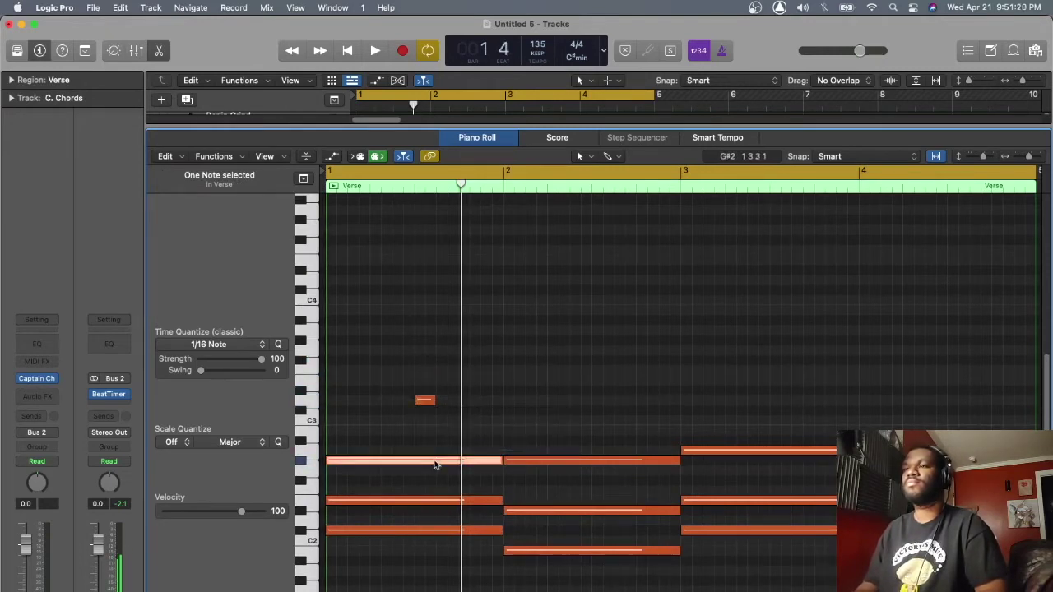
pyautogui.click(426, 400)
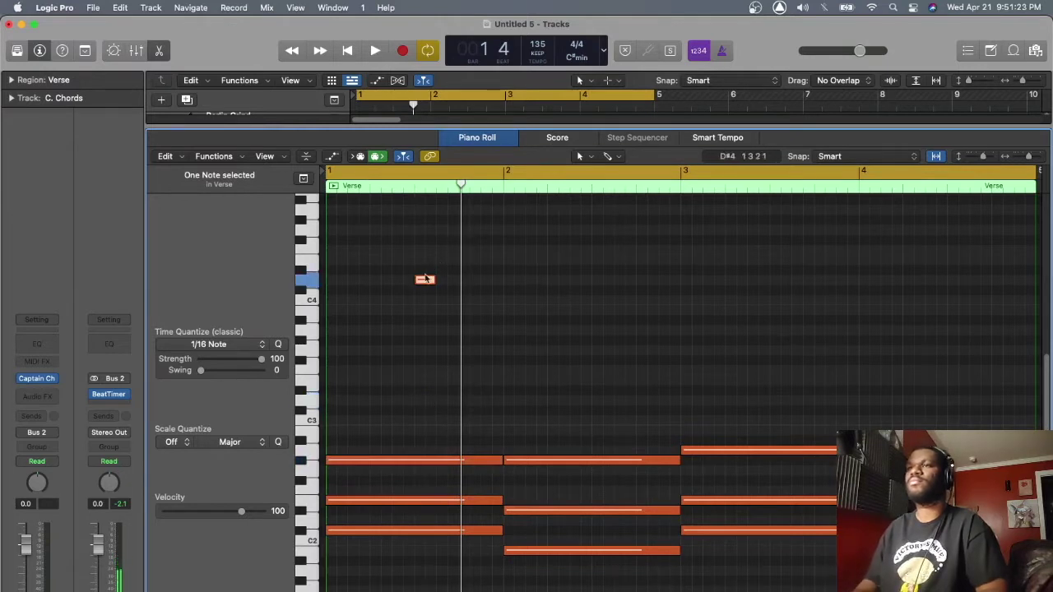
pyautogui.moveTo(425, 281); pyautogui.dragTo(426, 345)
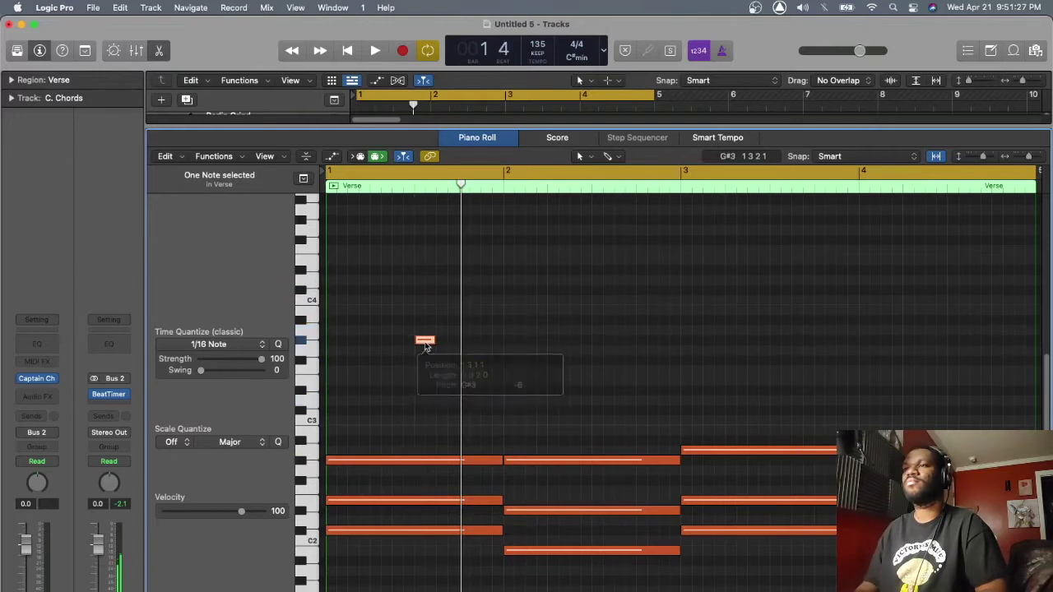
pyautogui.click(426, 345)
pyautogui.press('space')
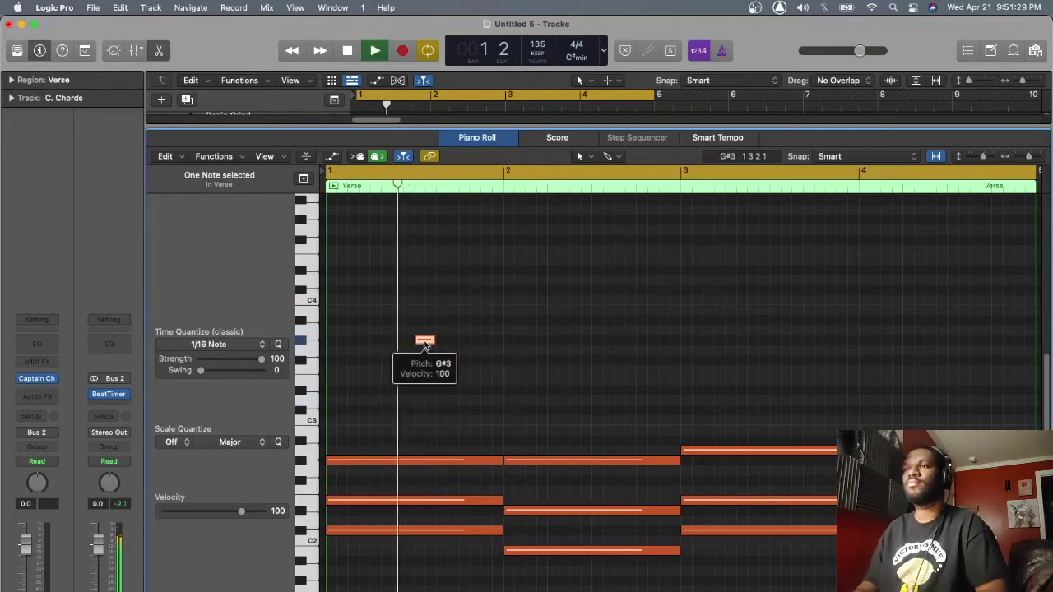
pyautogui.press('space')
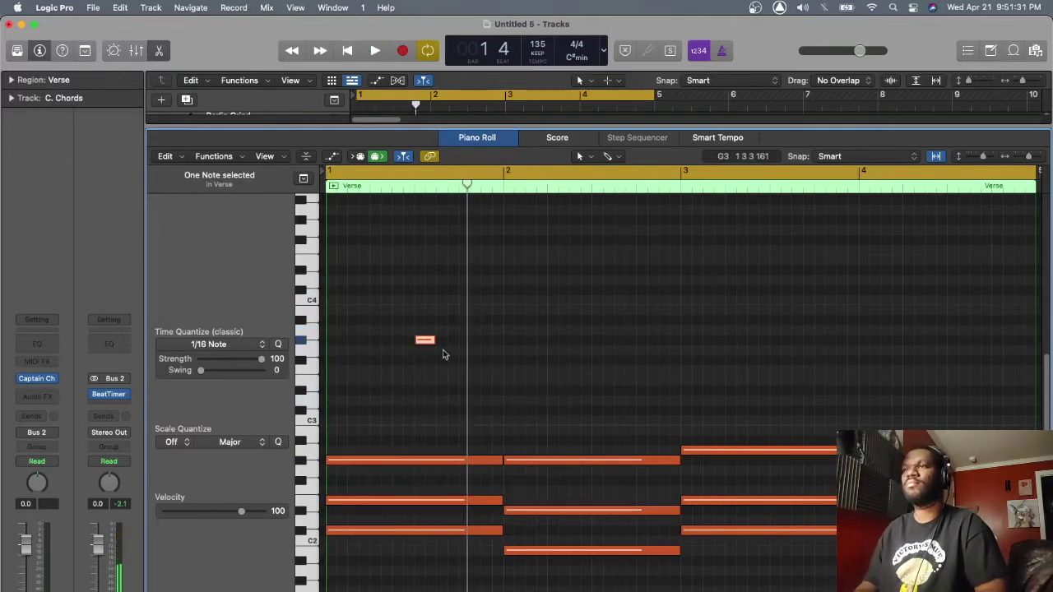
pyautogui.press('x')
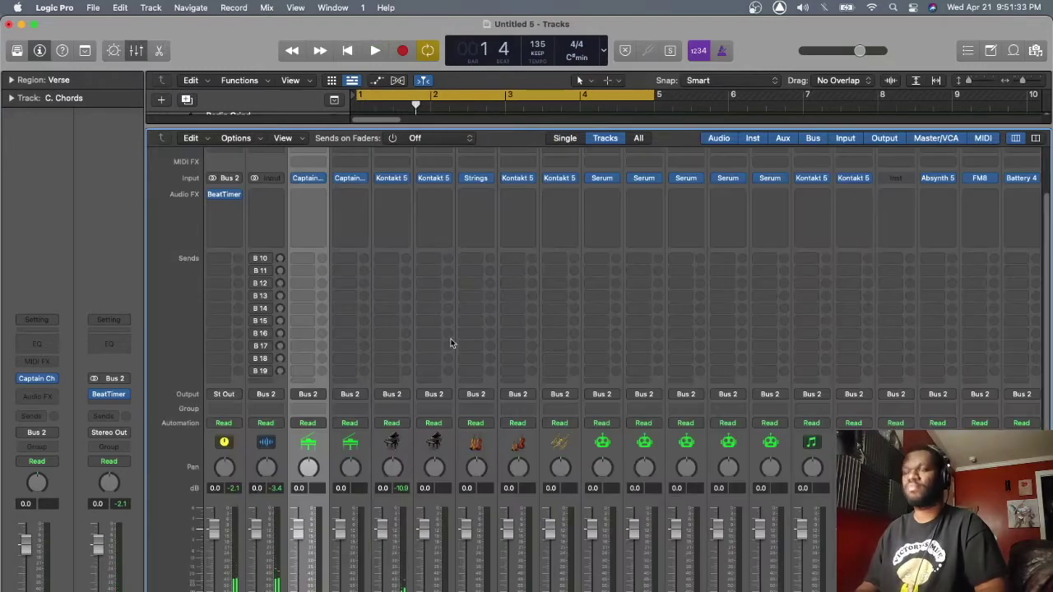
pyautogui.moveTo(497, 125); pyautogui.dragTo(497, 137)
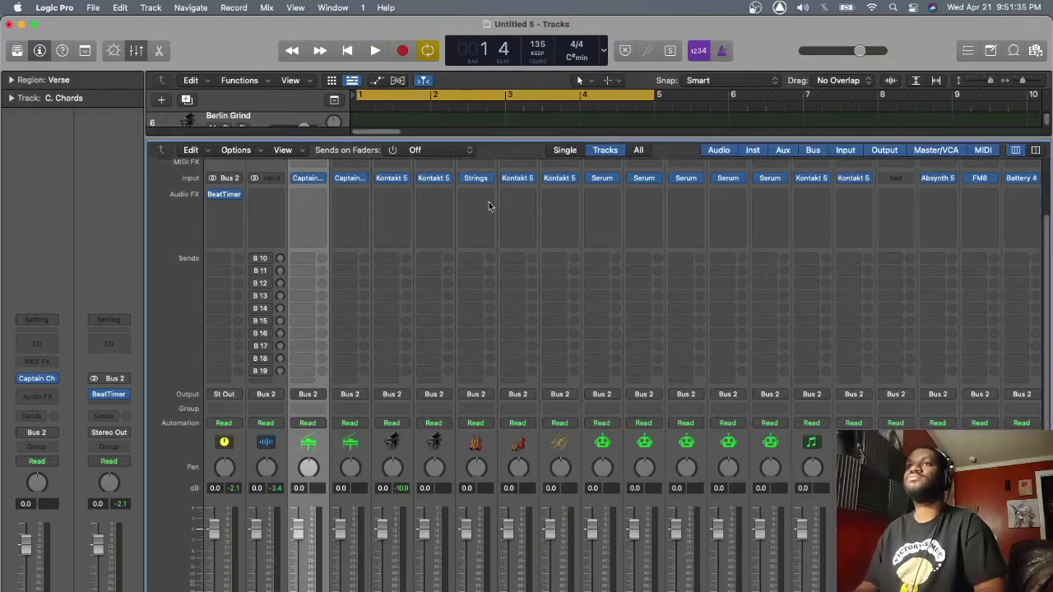
pyautogui.press('x')
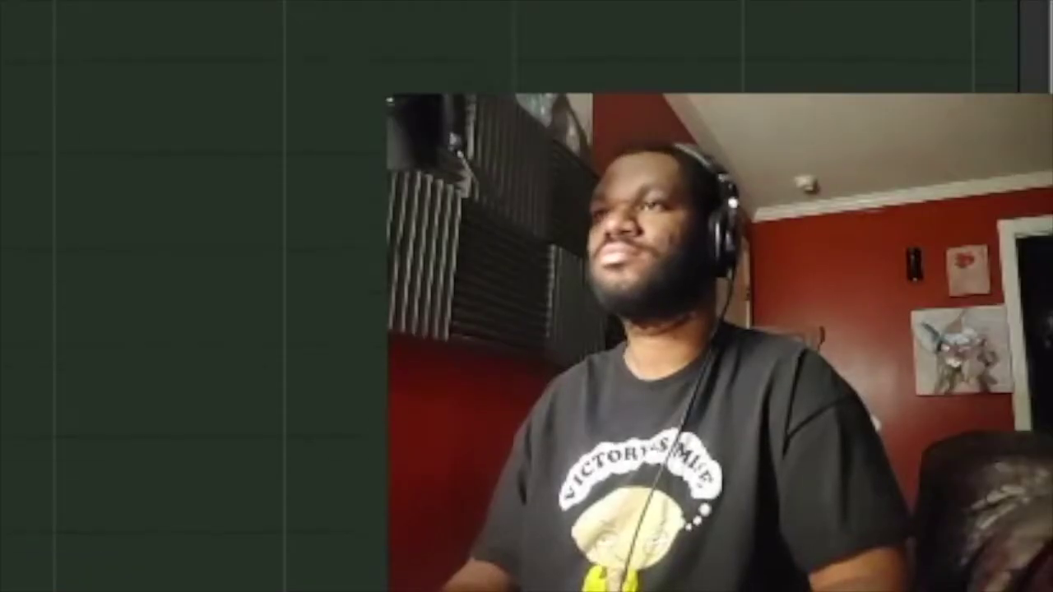
pyautogui.press('p')
# - Add a second short note directly after the G#3 note in bar 1 and lower its pitch, checking it against the chord's E2 note
pyautogui.scroll(3, 194, 296)
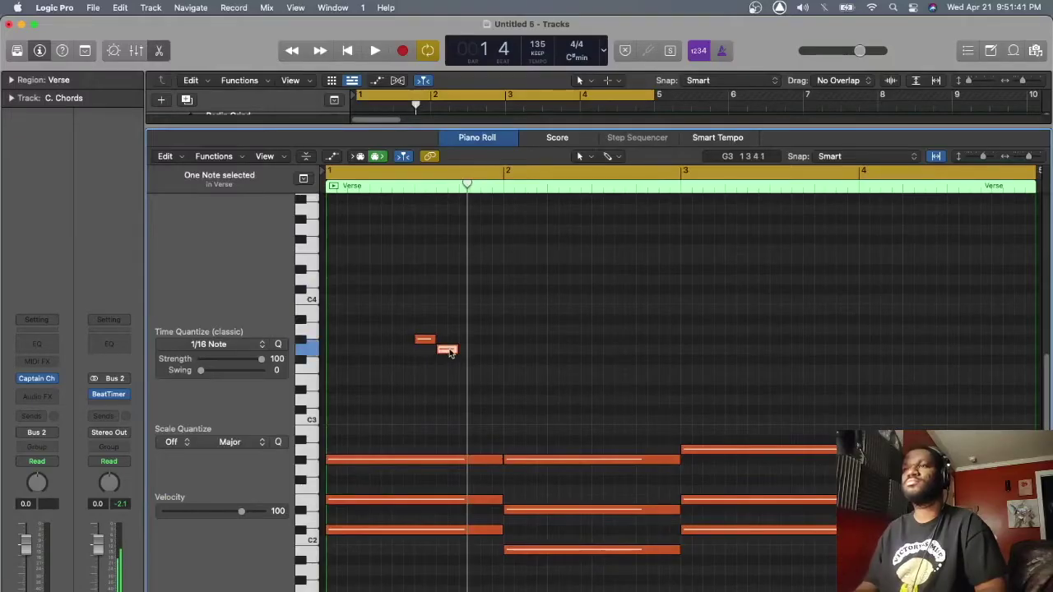
pyautogui.moveTo(450, 354); pyautogui.dragTo(449, 359)
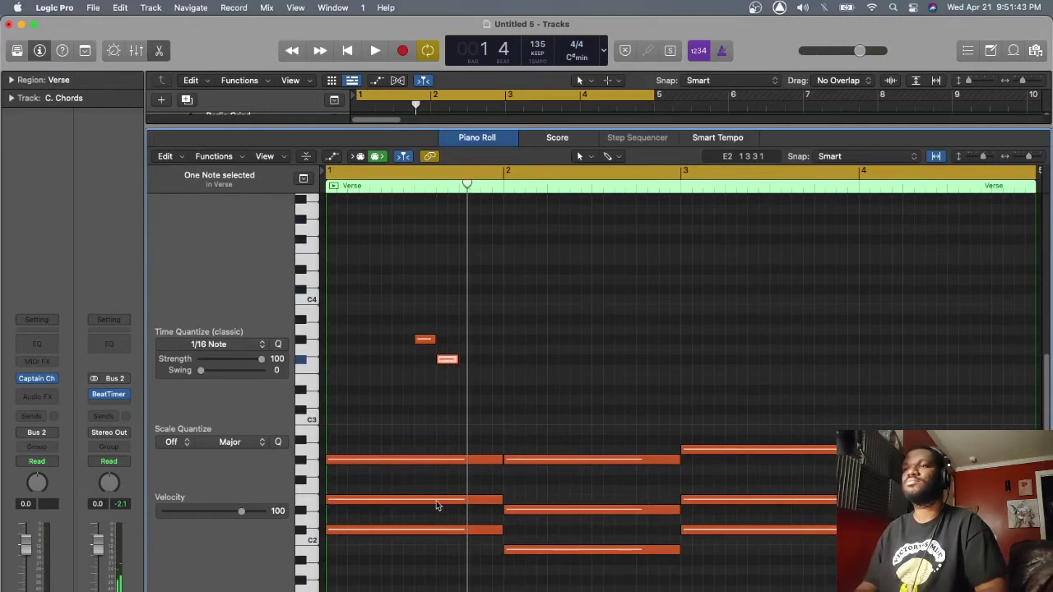
pyautogui.click(436, 502)
# - Select both short melody notes, transpose them up one octave, and play them back with the chords
pyautogui.moveTo(450, 367); pyautogui.dragTo(416, 311)
pyautogui.click(463, 409)
pyautogui.hotkey('alt', 'shift', 'Up')
pyautogui.press('space')
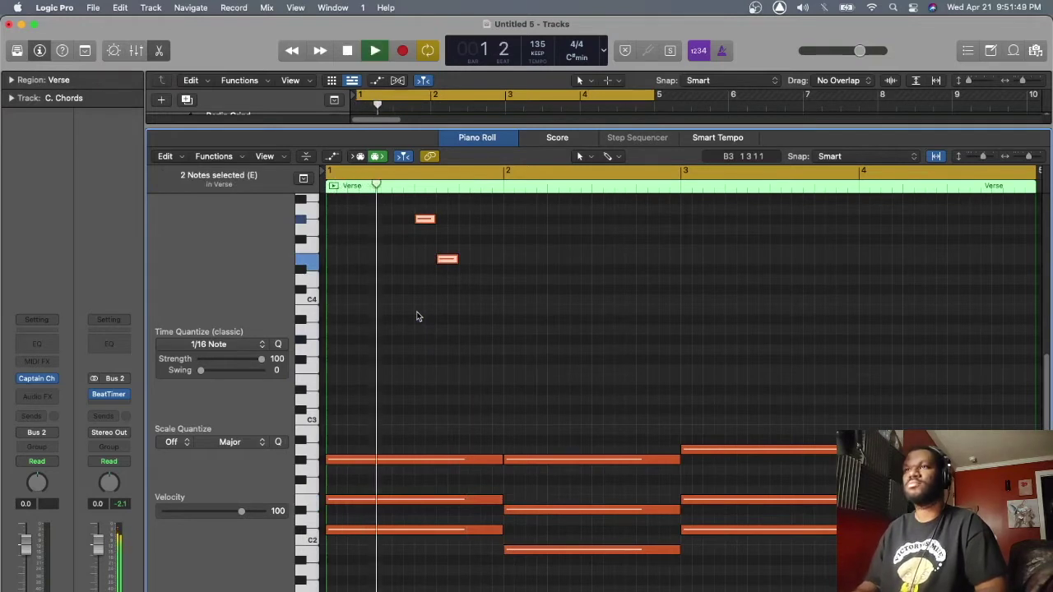
# - Add a third short note at beat 4 of bar 1, arrange the last two notes as C#4 and E4, and play the melody back
pyautogui.press('space')
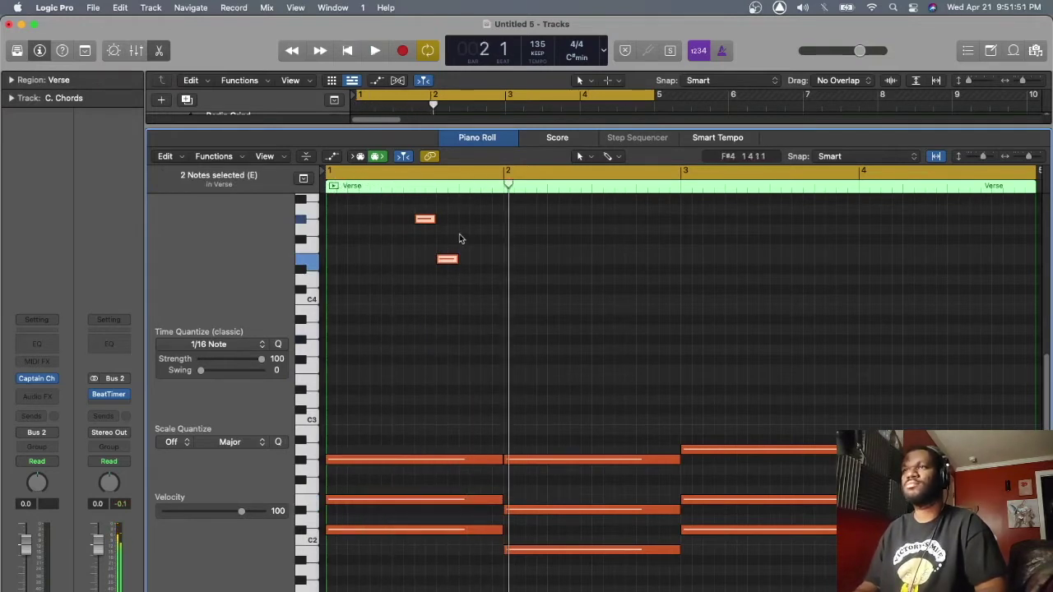
pyautogui.click(445, 529)
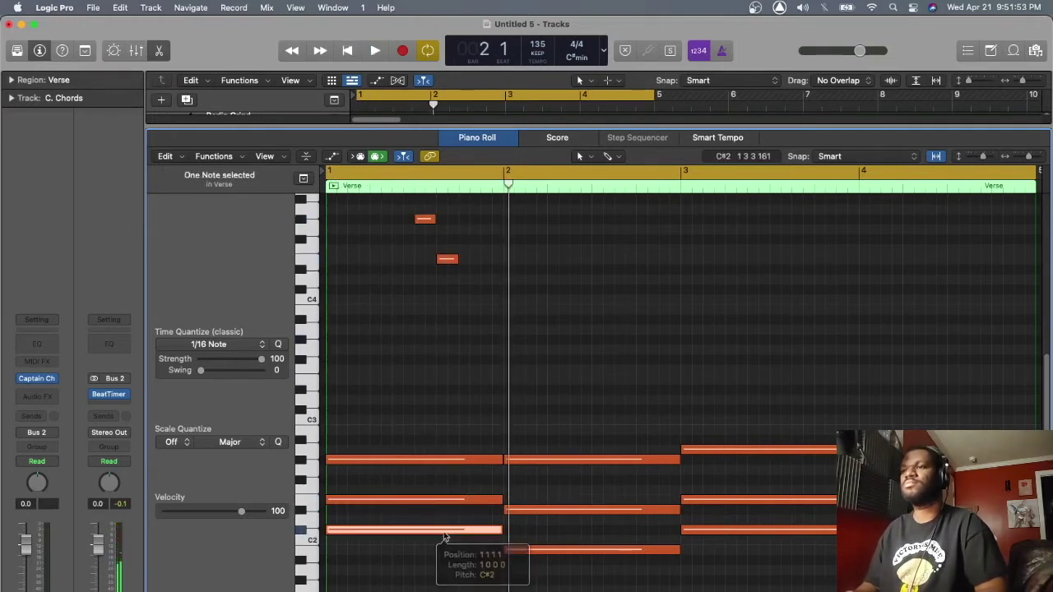
pyautogui.click(460, 289)
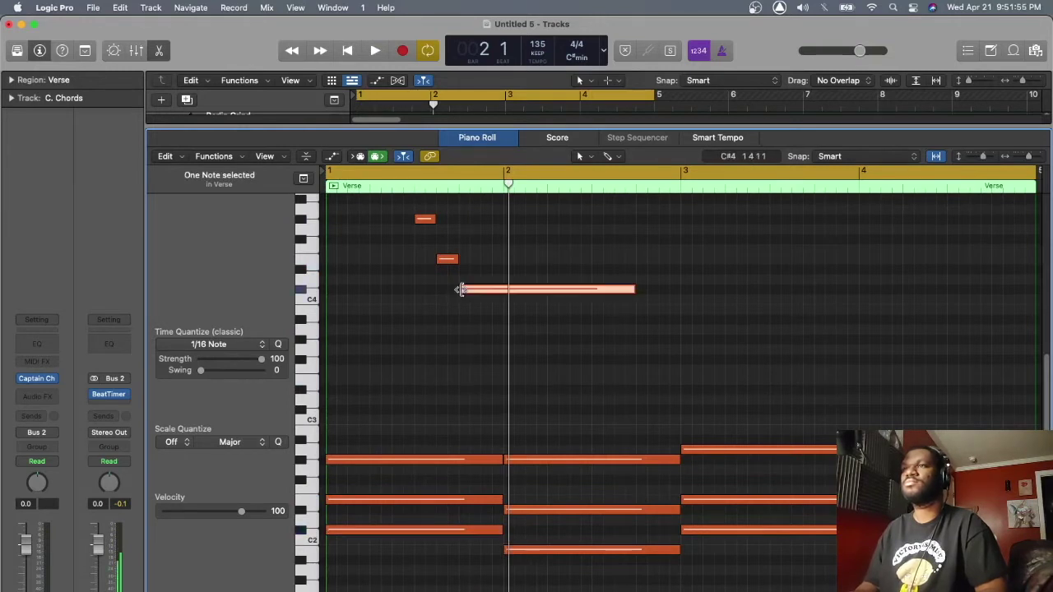
pyautogui.moveTo(633, 286); pyautogui.dragTo(472, 260)
pyautogui.press('space')
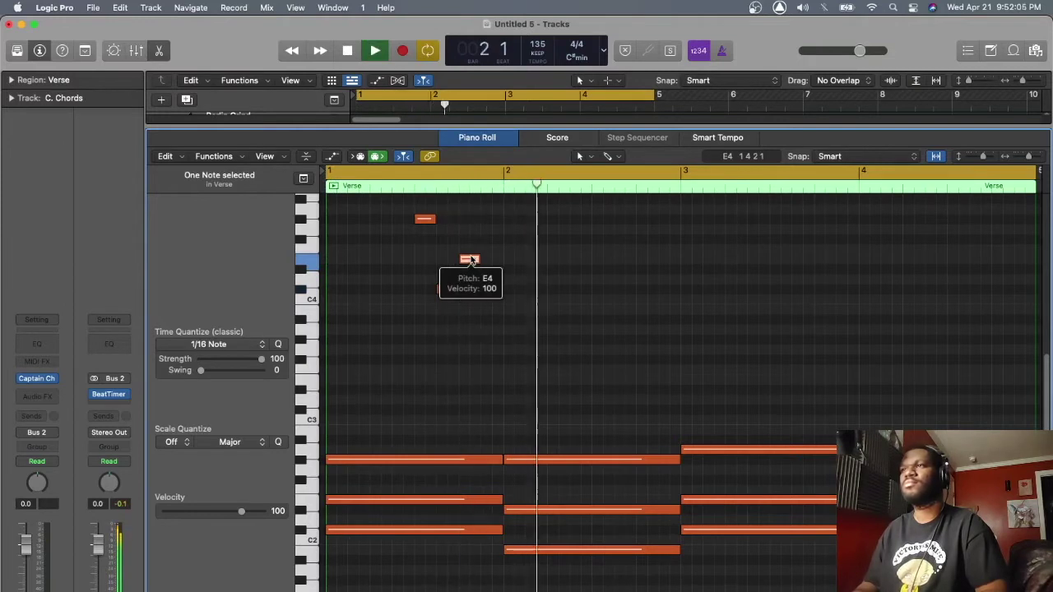
pyautogui.press('space')
# - Select the three chord notes in bar 2 and transpose them up two octaves
pyautogui.moveTo(622, 429); pyautogui.dragTo(611, 567)
pyautogui.hotkey('shift', 'alt', 'Up')
pyautogui.hotkey('shift', 'alt', 'Up')
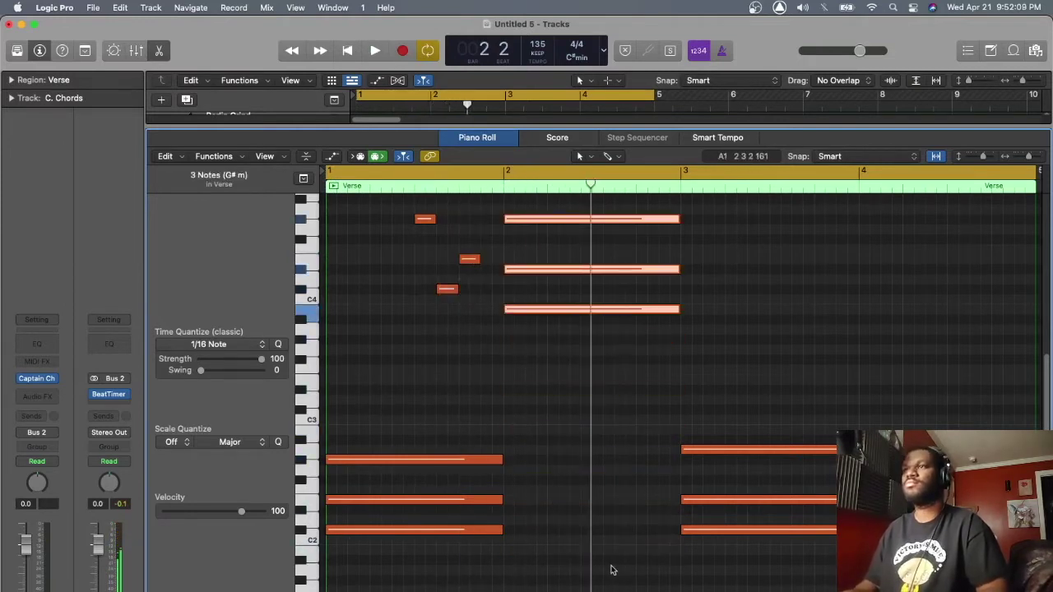
pyautogui.click(552, 334)
# - Trim the raised G#4, D#4 and B3 notes in bar 2 to short notes about an eighth note long
pyautogui.moveTo(507, 218); pyautogui.dragTo(581, 222)
pyautogui.moveTo(679, 228); pyautogui.dragTo(604, 230)
pyautogui.moveTo(503, 269); pyautogui.dragTo(604, 269)
pyautogui.click(678, 269)
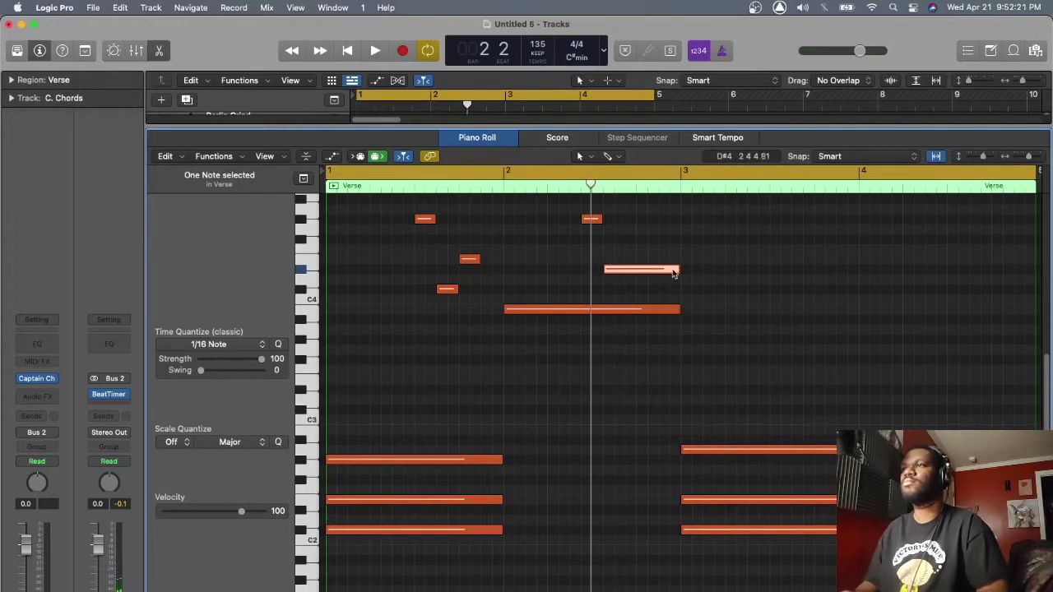
pyautogui.moveTo(676, 268); pyautogui.dragTo(623, 270)
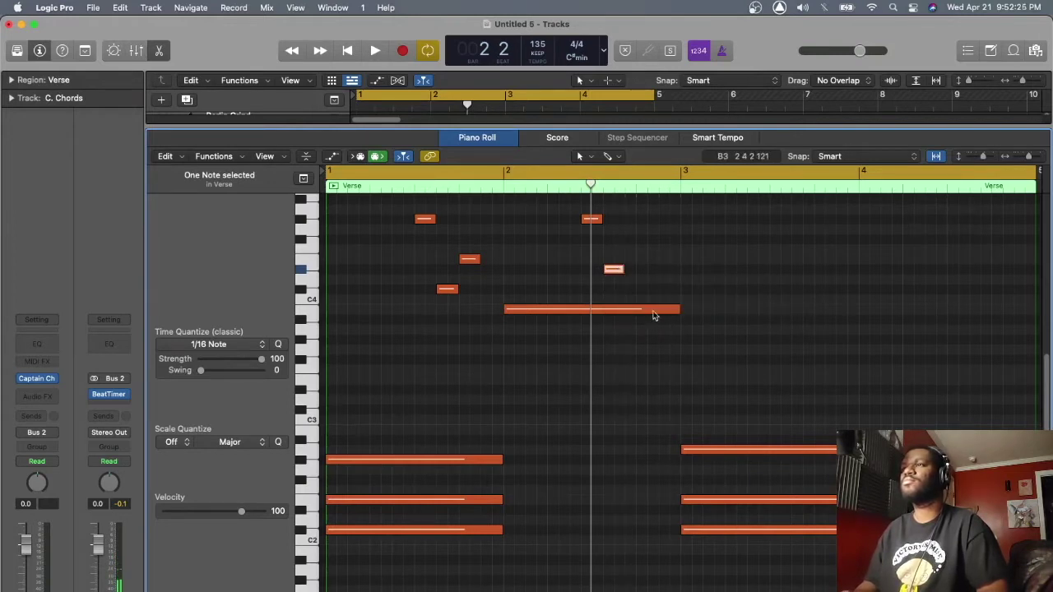
pyautogui.moveTo(677, 311); pyautogui.dragTo(615, 310)
# - Shift the short bar 2 notes so G#4 starts on beat 3, followed by B3 and D#4 on beat 4
pyautogui.click(547, 185)
pyautogui.moveTo(594, 220)
pyautogui.mouseDown()
pyautogui.moveTo(580, 225)
pyautogui.moveTo(603, 224)
pyautogui.mouseUp()
pyautogui.moveTo(613, 312); pyautogui.dragTo(623, 313)
pyautogui.moveTo(617, 272); pyautogui.dragTo(651, 272)
# - Select the three chord notes in bar 3 and transpose them up two octaves
pyautogui.moveTo(803, 399); pyautogui.dragTo(804, 546)
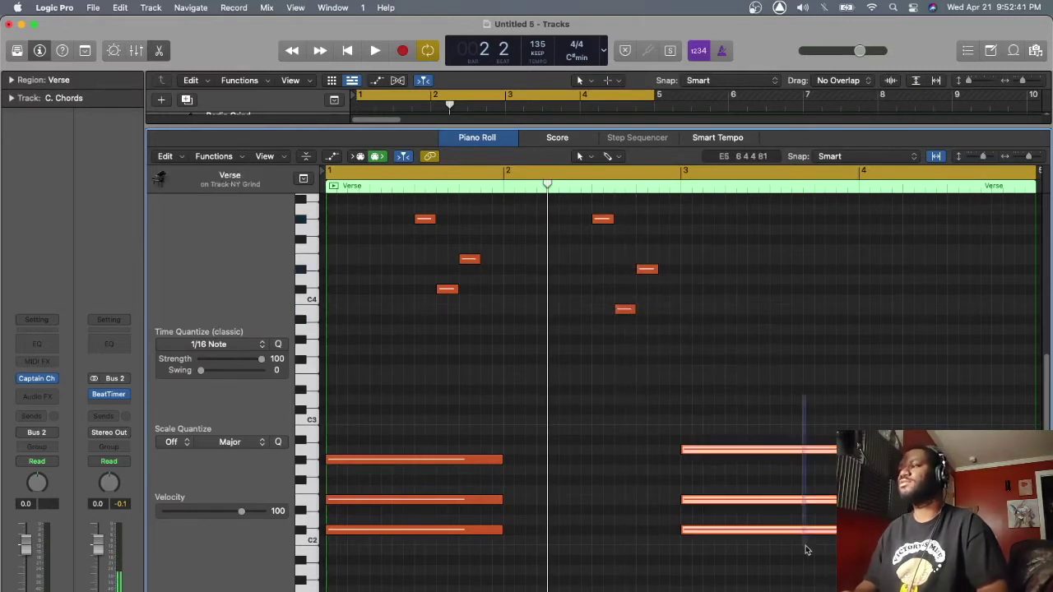
pyautogui.click(858, 188)
pyautogui.press('super+v')
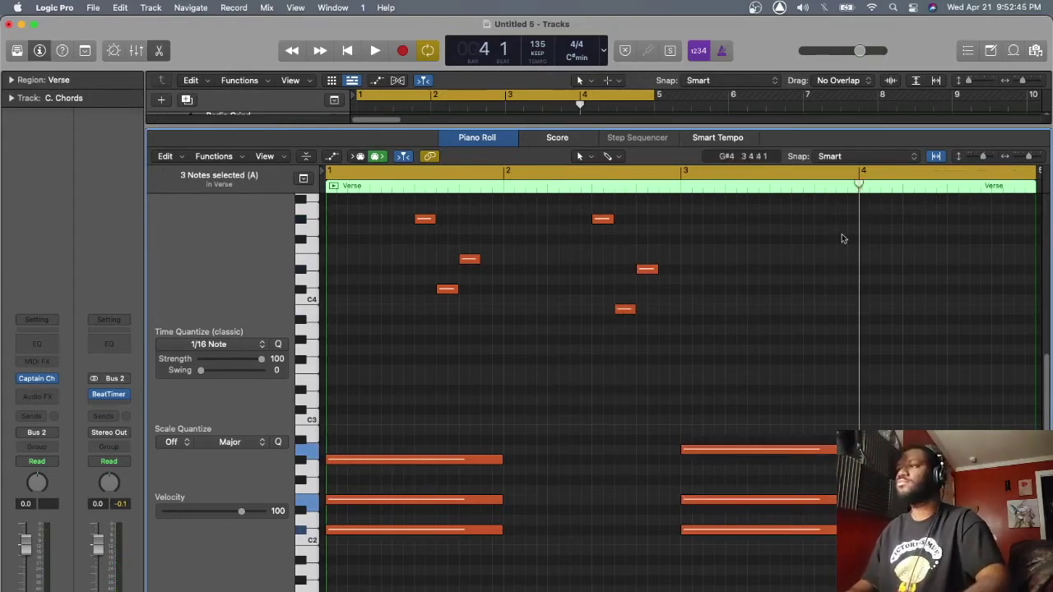
pyautogui.moveTo(803, 391); pyautogui.dragTo(787, 582)
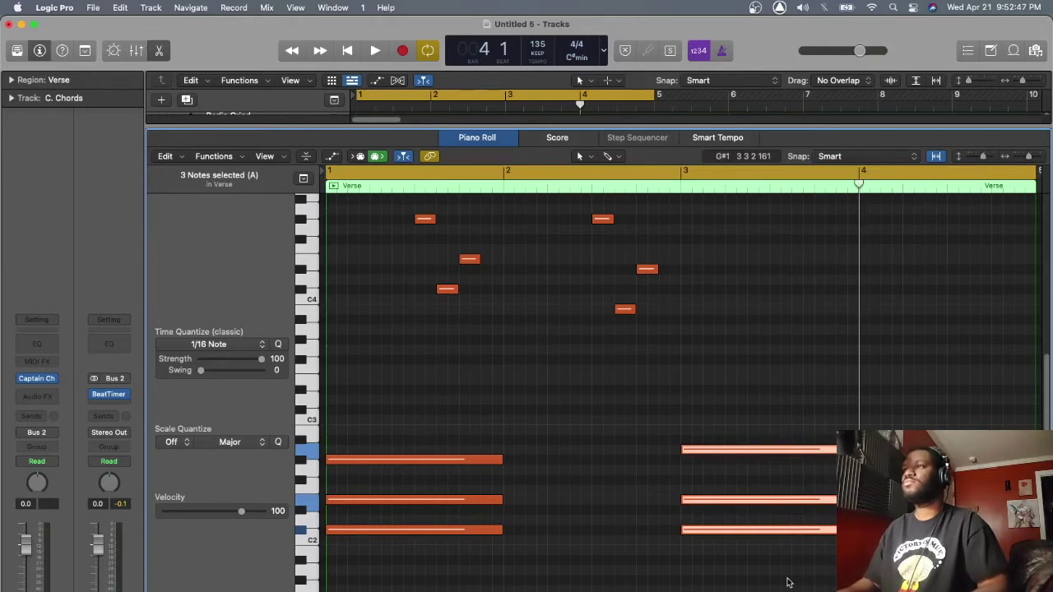
pyautogui.hotkey('alt', 'shift', 'Up')
pyautogui.hotkey('alt', 'shift', 'Up')
pyautogui.scroll(3, 745, 452)
pyautogui.click(745, 452)
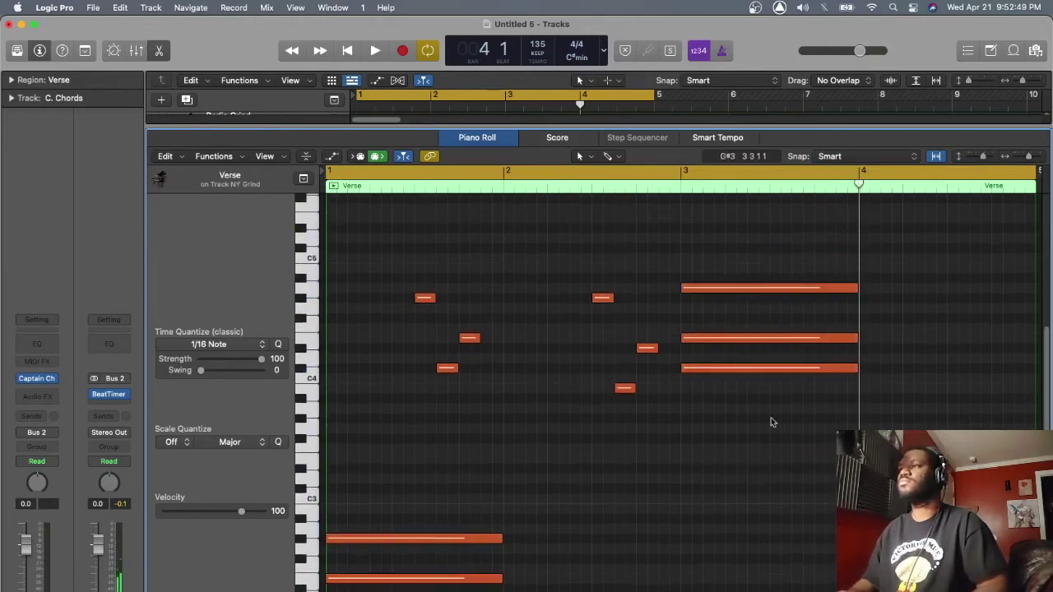
# - Shorten the bar 3 notes into an A4, C#4, E4 figure starting on beat 3, and copy it one bar later into bar 4
pyautogui.moveTo(681, 290); pyautogui.dragTo(771, 296)
pyautogui.moveTo(856, 288); pyautogui.dragTo(792, 294)
pyautogui.moveTo(789, 297); pyautogui.dragTo(790, 297)
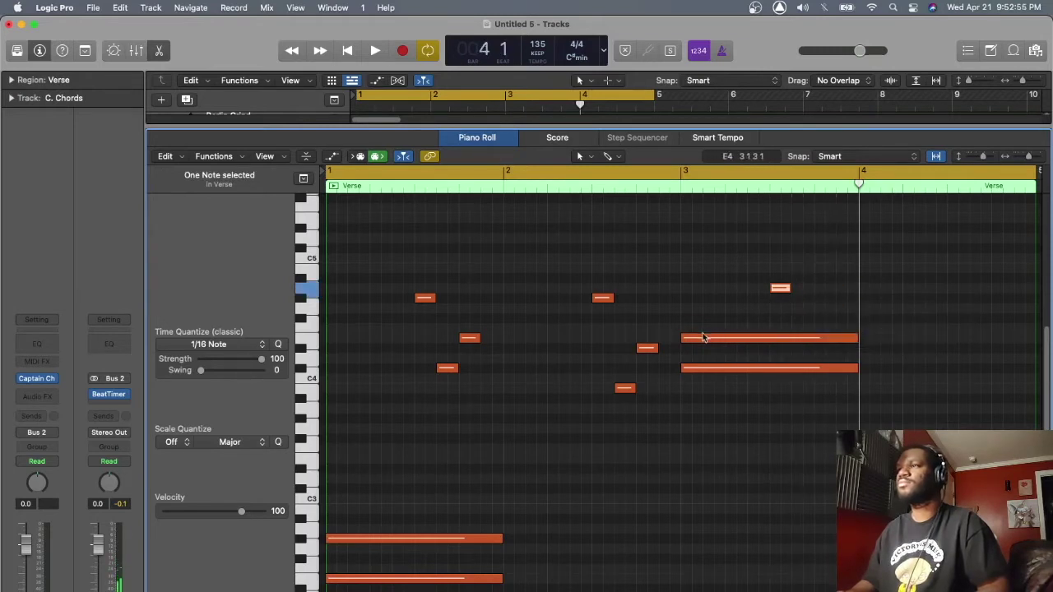
pyautogui.moveTo(683, 338); pyautogui.dragTo(792, 356)
pyautogui.moveTo(857, 338); pyautogui.dragTo(958, 288)
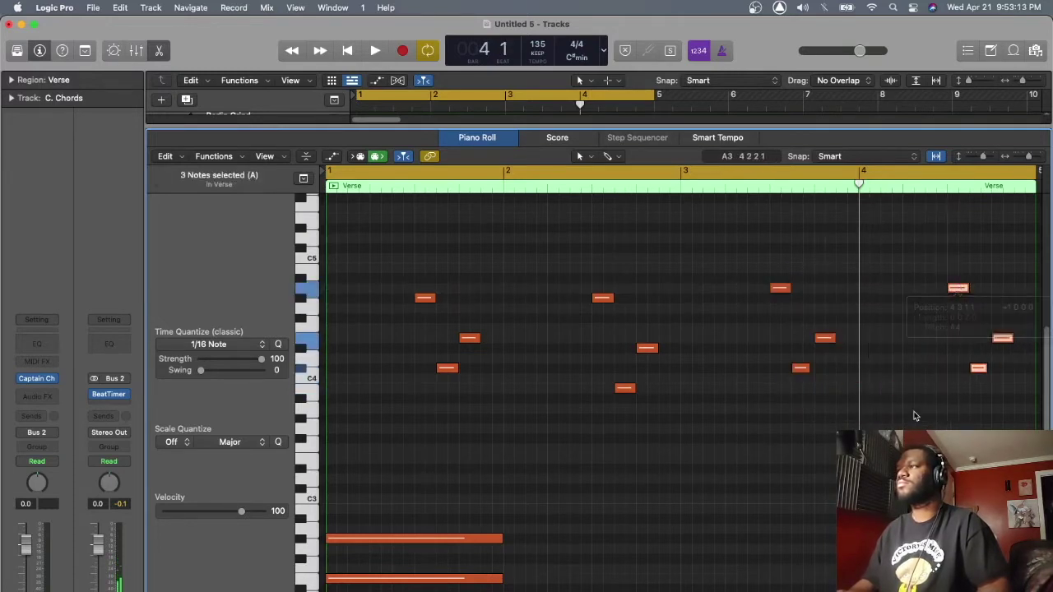
# - Delete the remaining long chord notes in bars 1 and 4 and play the melody back
pyautogui.scroll(-4, 916, 417)
pyautogui.moveTo(928, 573); pyautogui.dragTo(495, 401)
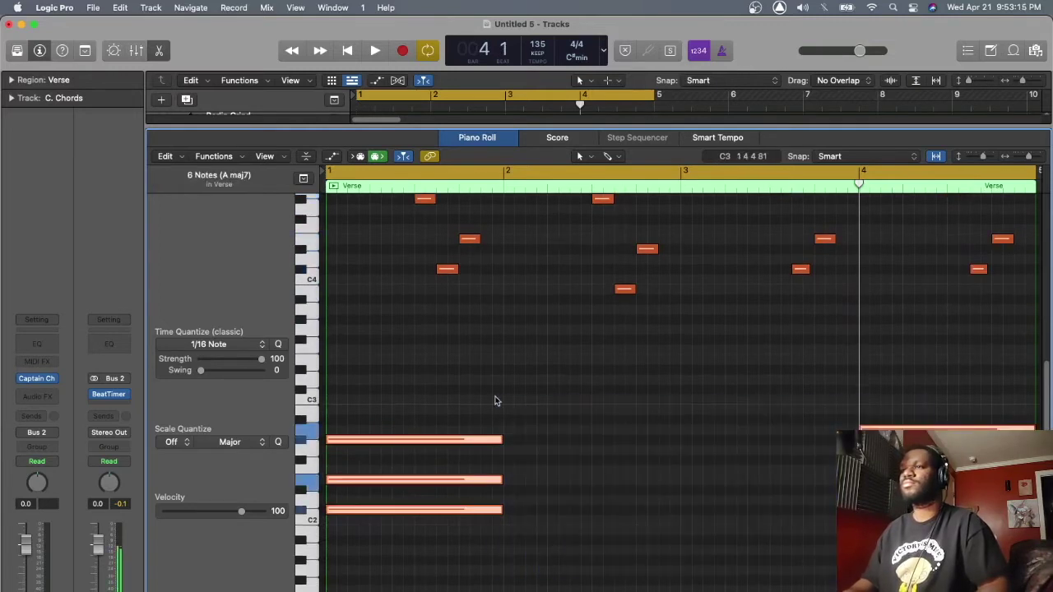
pyautogui.press('Delete')
pyautogui.press('space')
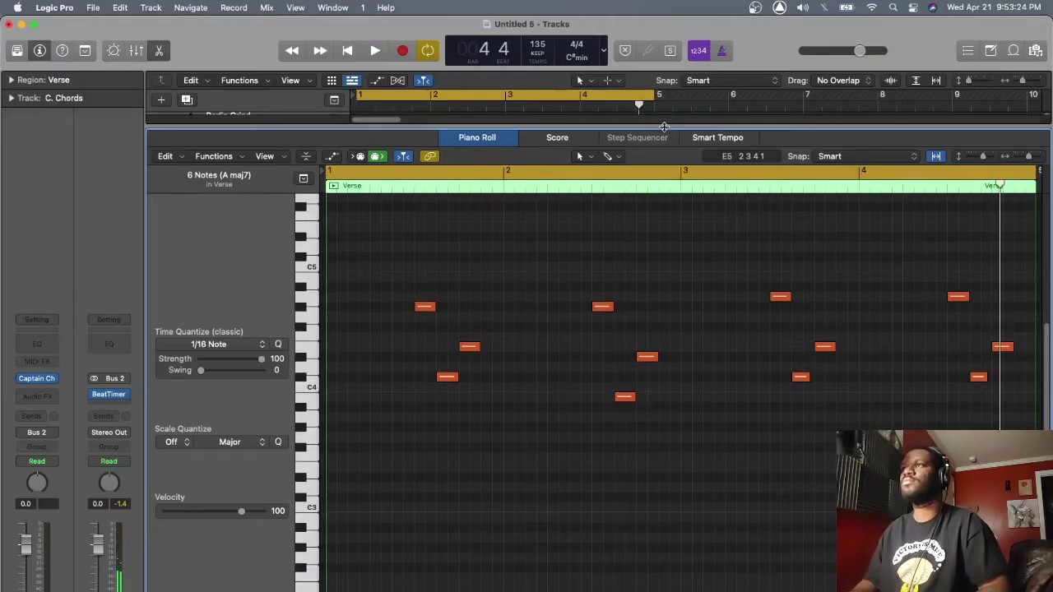
# - Close the Piano Roll and open the Fav Drum 1 pattern region on track 20 in the Step Sequencer
pyautogui.press('p')
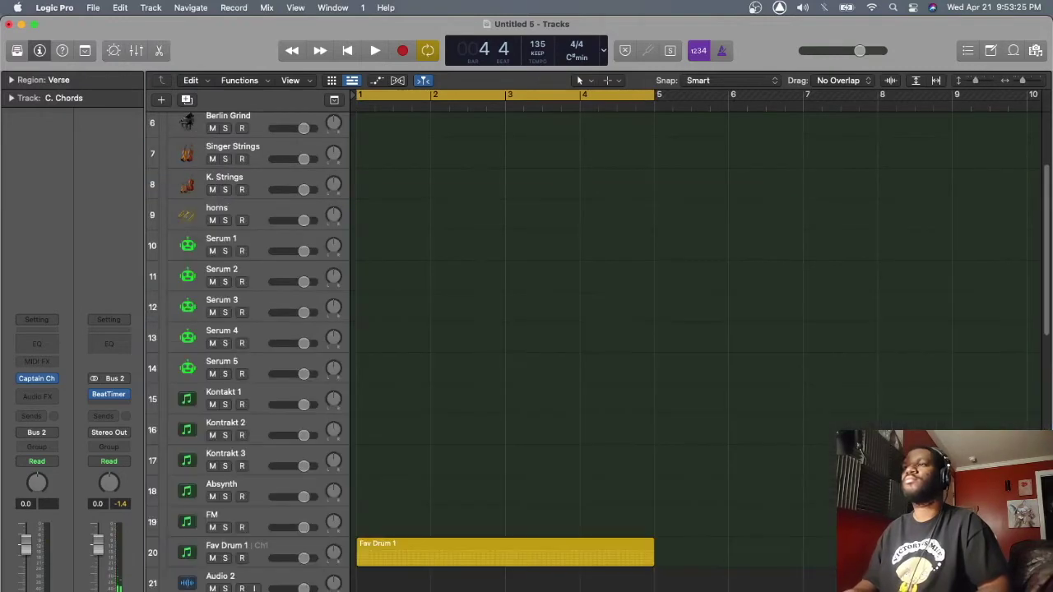
pyautogui.scroll(5, 590, 400)
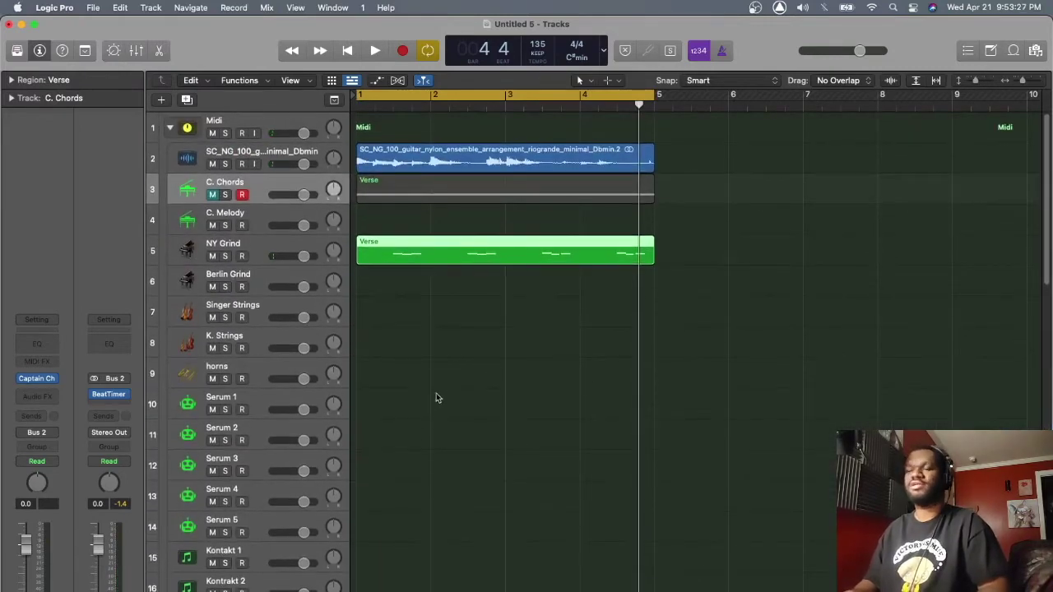
pyautogui.scroll(-10, 435, 394)
pyautogui.scroll(-5, 446, 304)
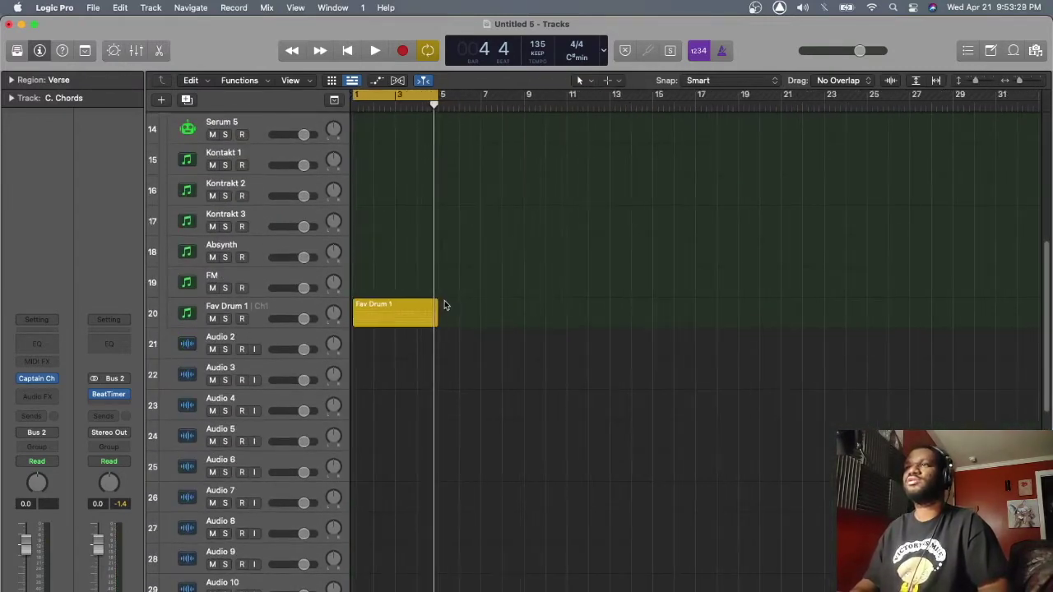
pyautogui.doubleClick(404, 318)
pyautogui.click(407, 331)
pyautogui.click(407, 330)
pyautogui.scroll(-1, 410, 336)
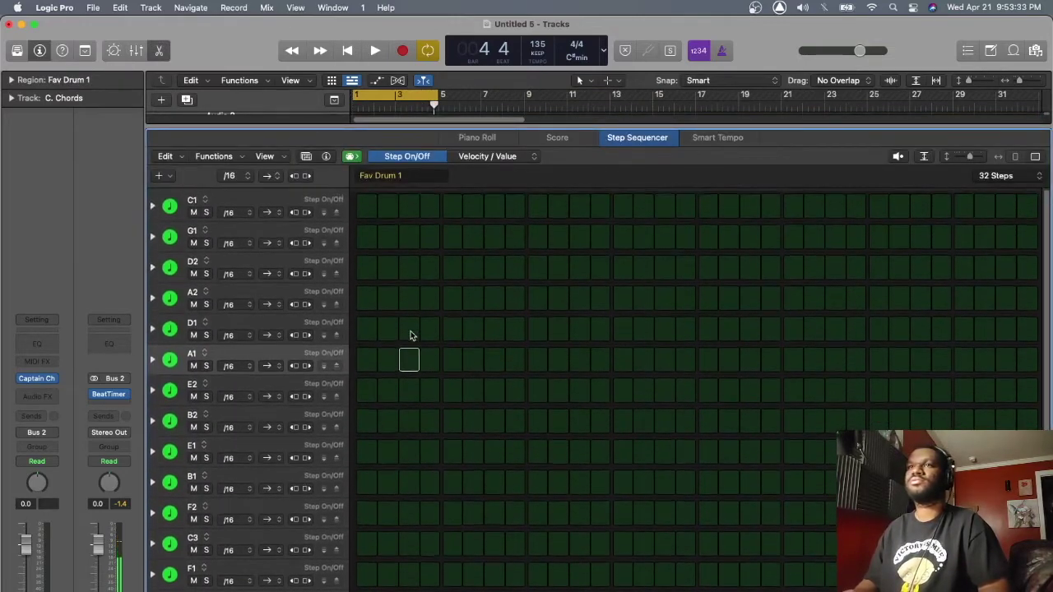
# - Turn on step 1 in the C1 row and step 9 in the D2 row, auditioning the C1 hit
pyautogui.click(366, 201)
pyautogui.press('space')
pyautogui.press('space')
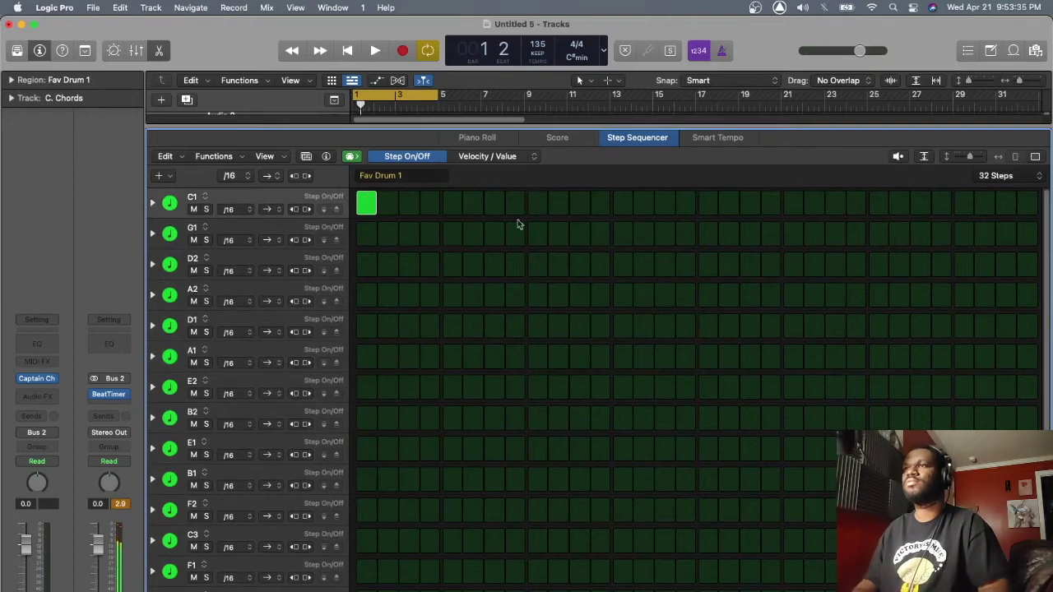
pyautogui.click(540, 234)
pyautogui.click(538, 267)
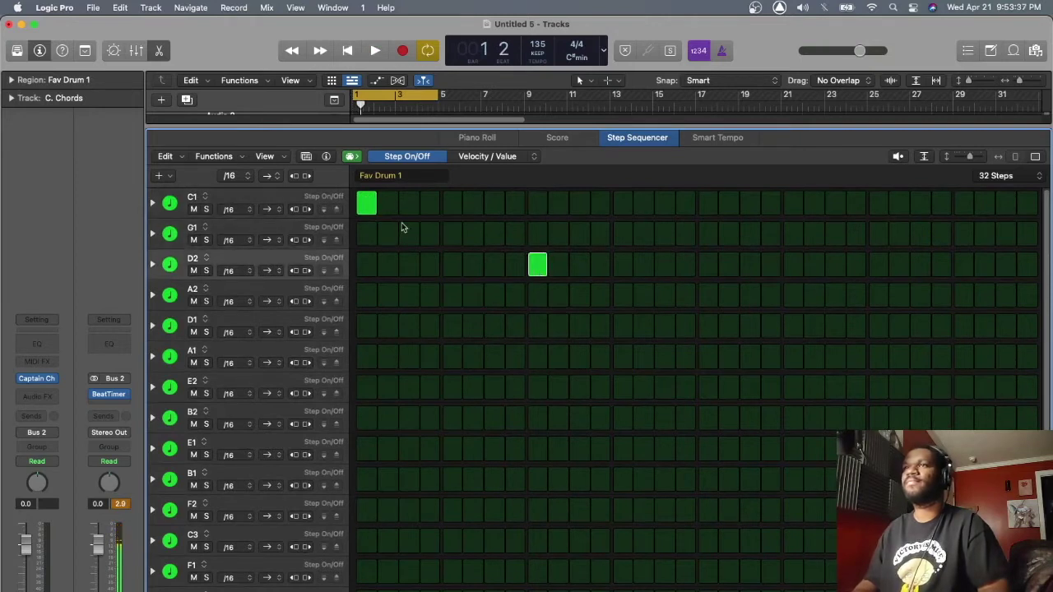
# - Try the G1 sound in place of C1 on step 1, comparing the two in playback
pyautogui.click(366, 203)
pyautogui.click(367, 233)
pyautogui.press('space')
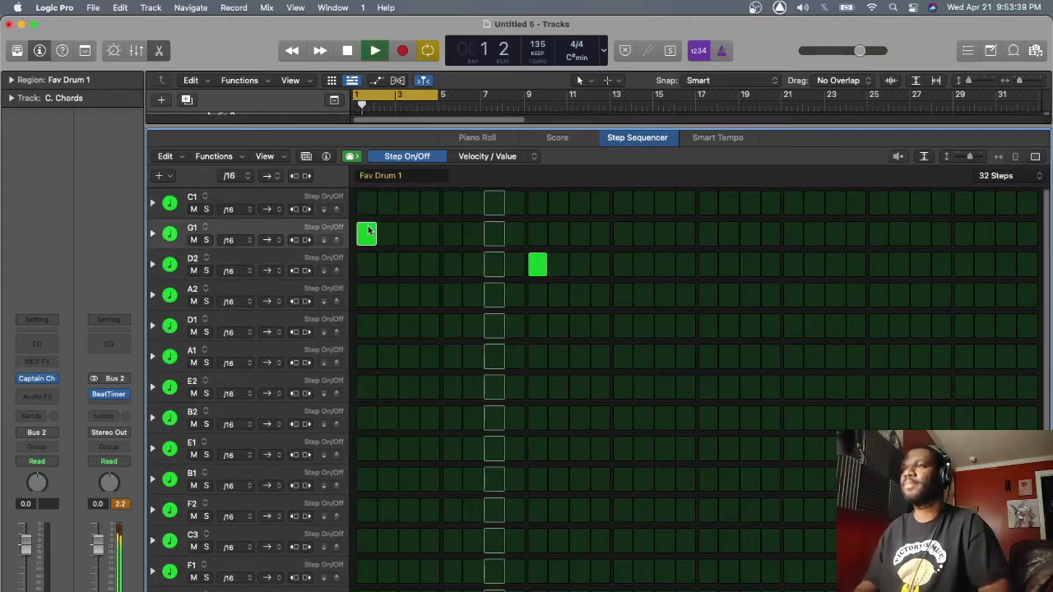
pyautogui.press('space')
pyautogui.click(366, 203)
pyautogui.press('space')
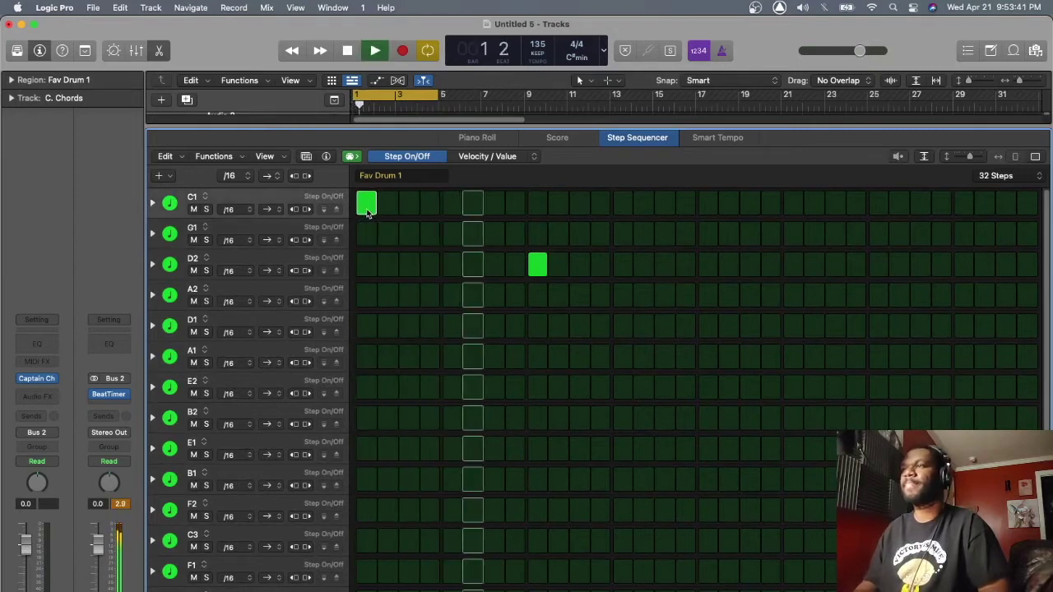
pyautogui.press('space')
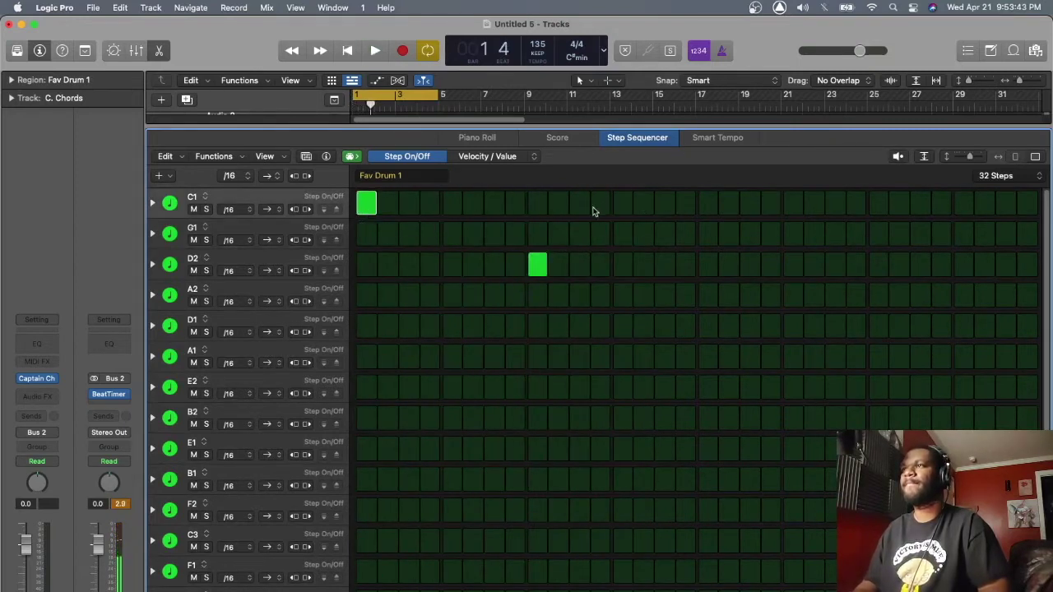
# - Add C1 hits on steps 13, 15, 19, 23, 31 and 32 and a D2 hit on step 25, checking the rhythm in playback
pyautogui.press('space')
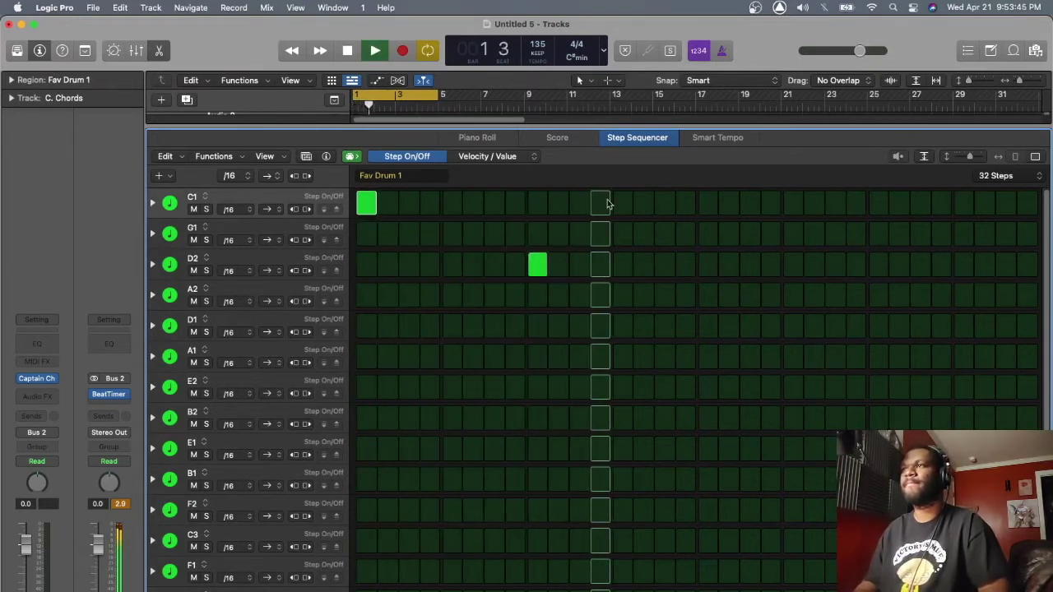
pyautogui.press('space')
pyautogui.click(619, 204)
pyautogui.press('space')
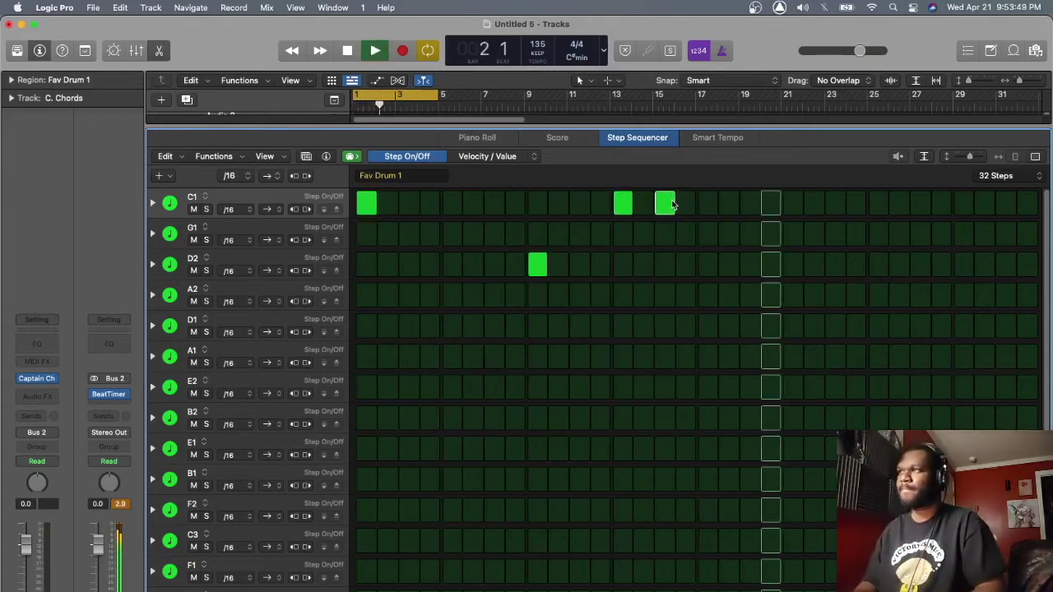
pyautogui.press('space')
pyautogui.click(793, 266)
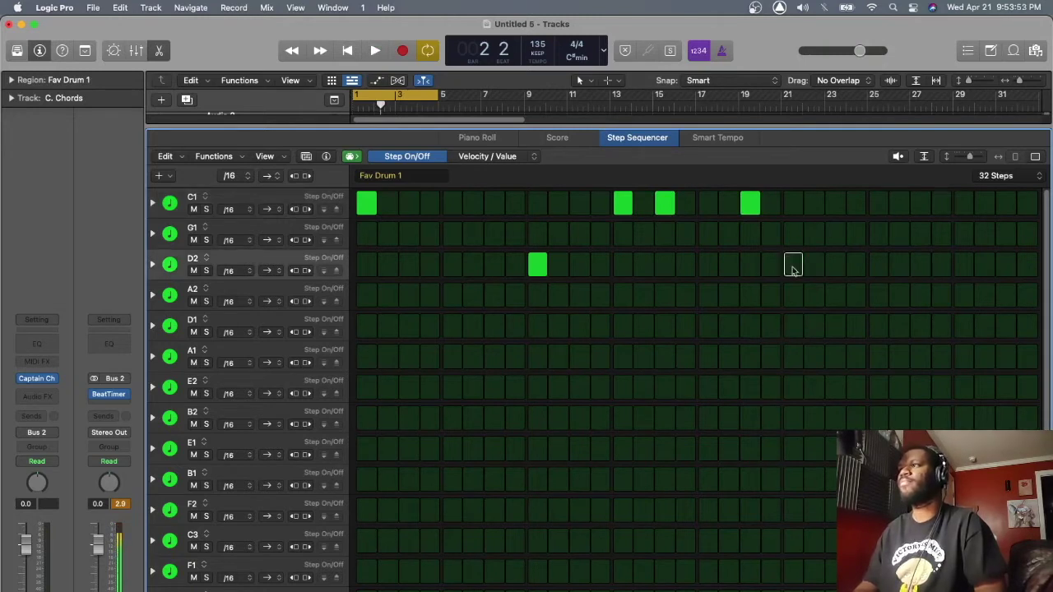
pyautogui.click(836, 205)
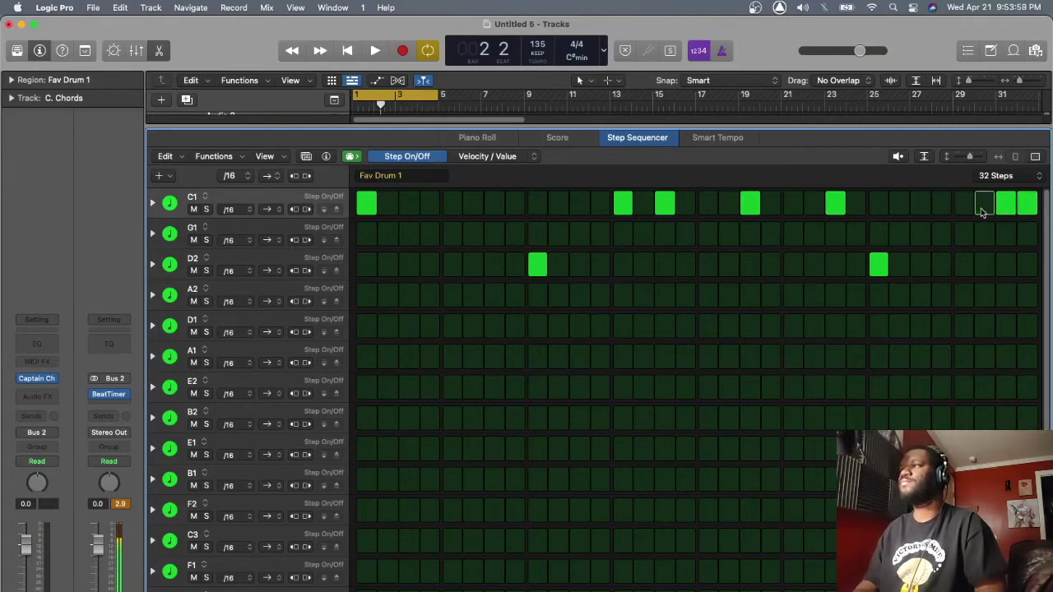
# - Add E1 hits on steps 1, 2, 3, 9, 11, 13, 14, 17 and 19 while playing the pattern
pyautogui.press('space')
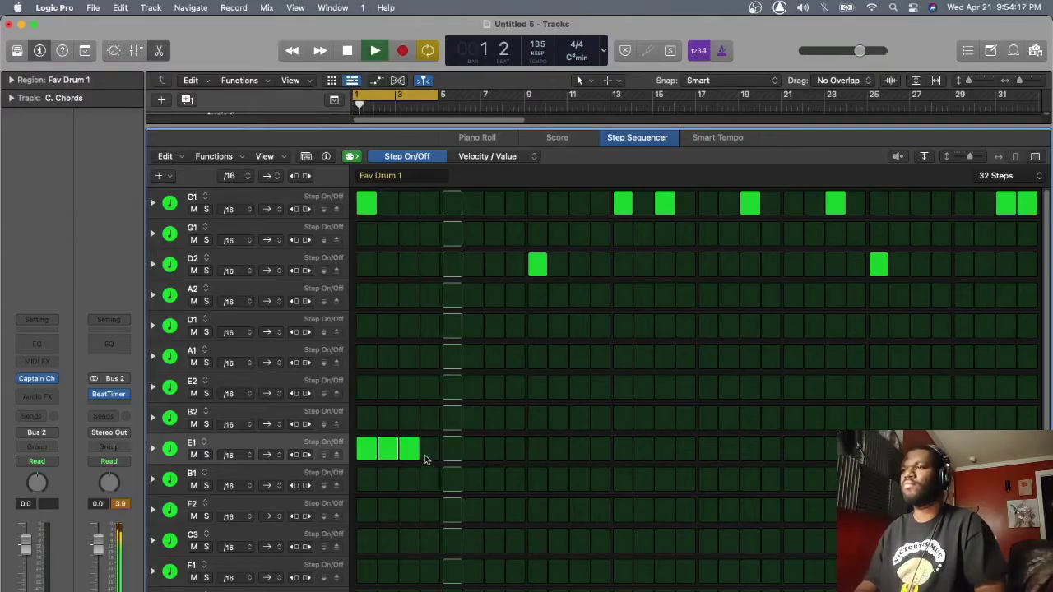
pyautogui.press('space')
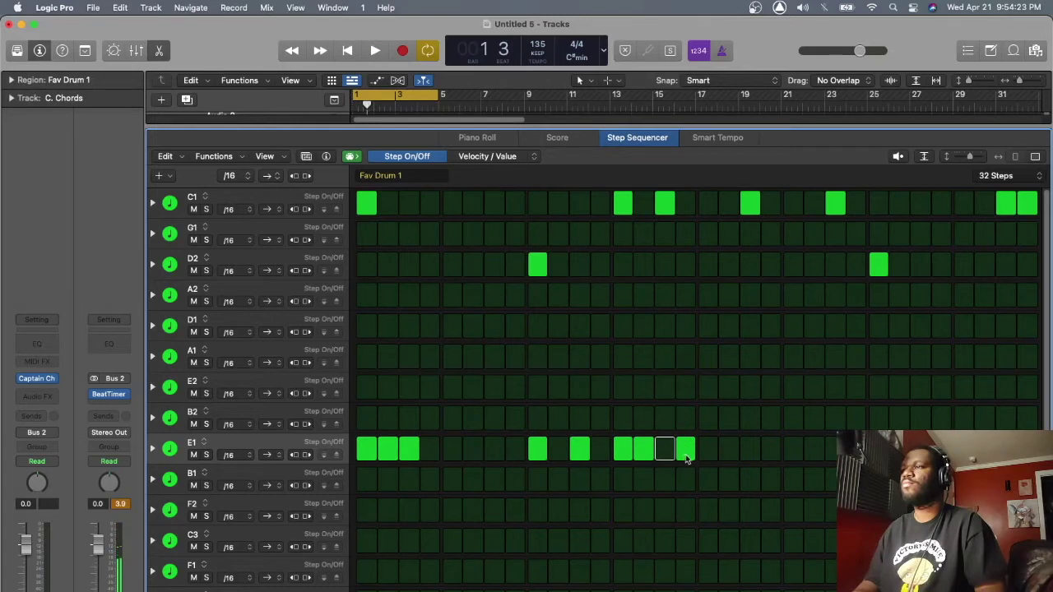
pyautogui.press('space')
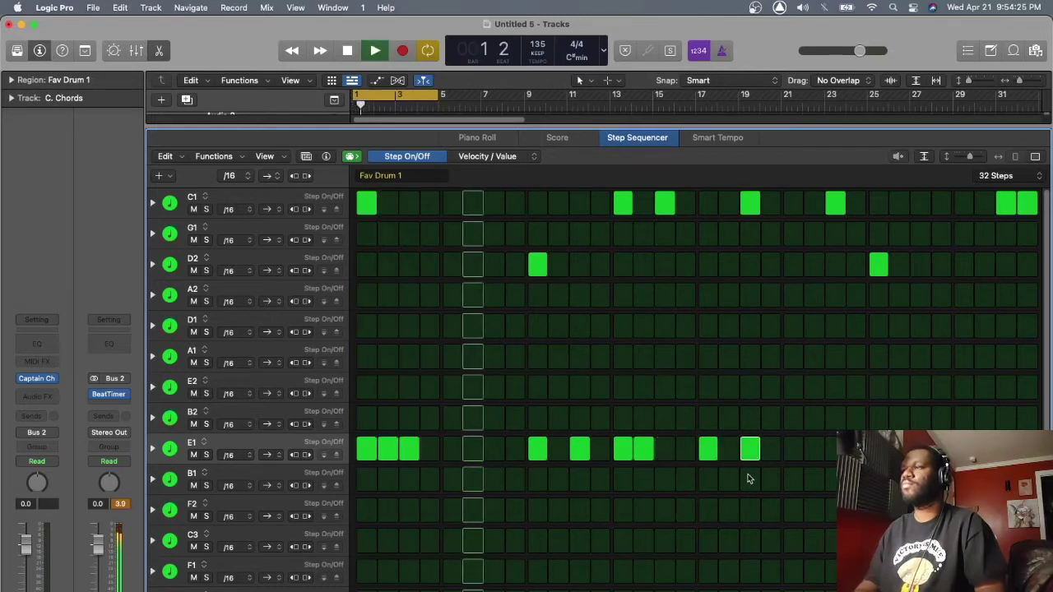
# - Remove the E1 hit on step 19, add one on step 16, try one on step 18, and play the pattern
pyautogui.click(748, 453)
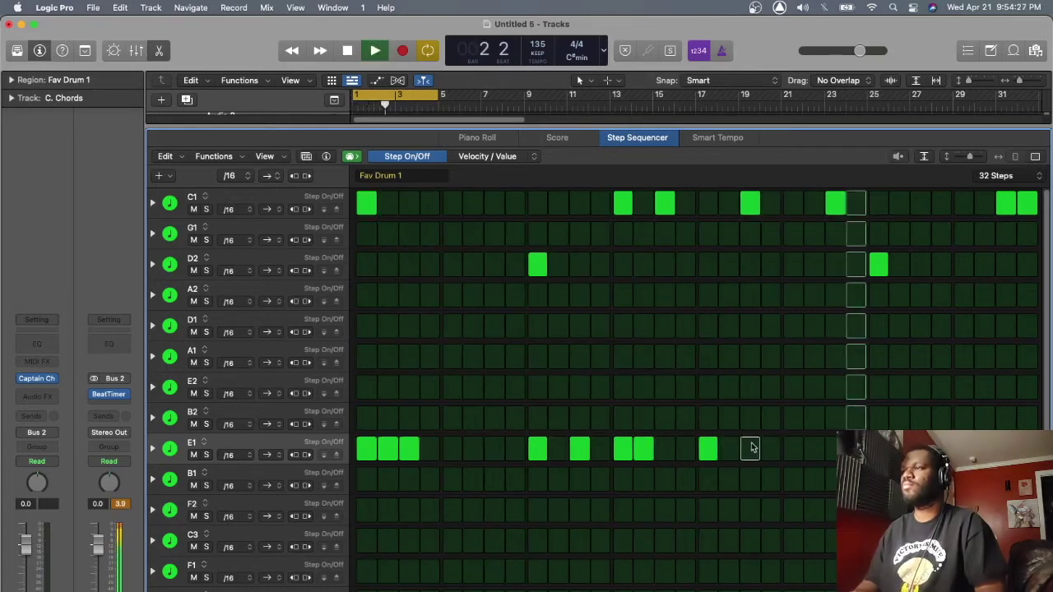
pyautogui.click(731, 448)
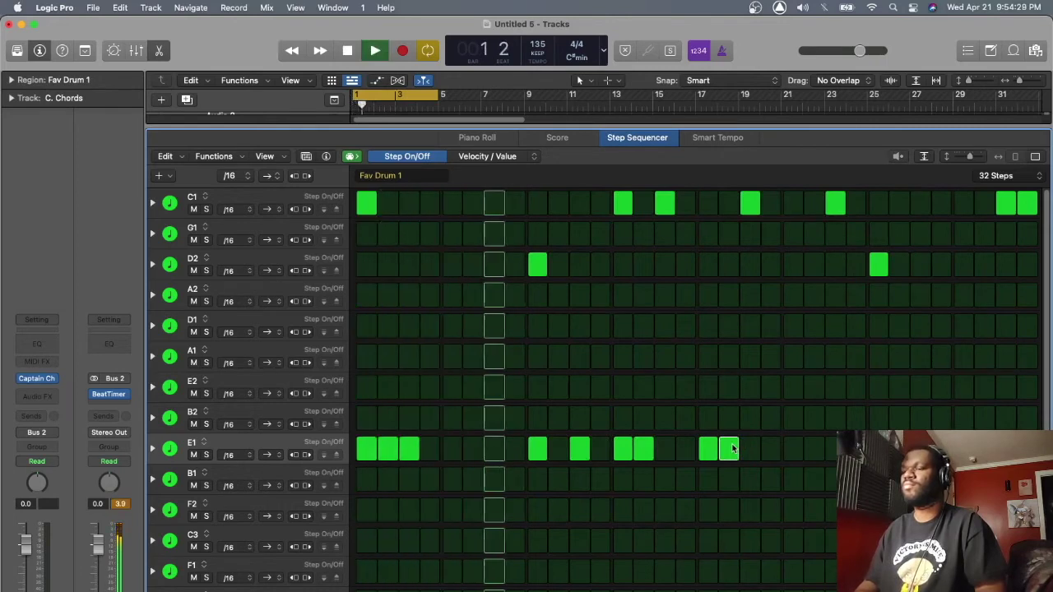
pyautogui.press('space')
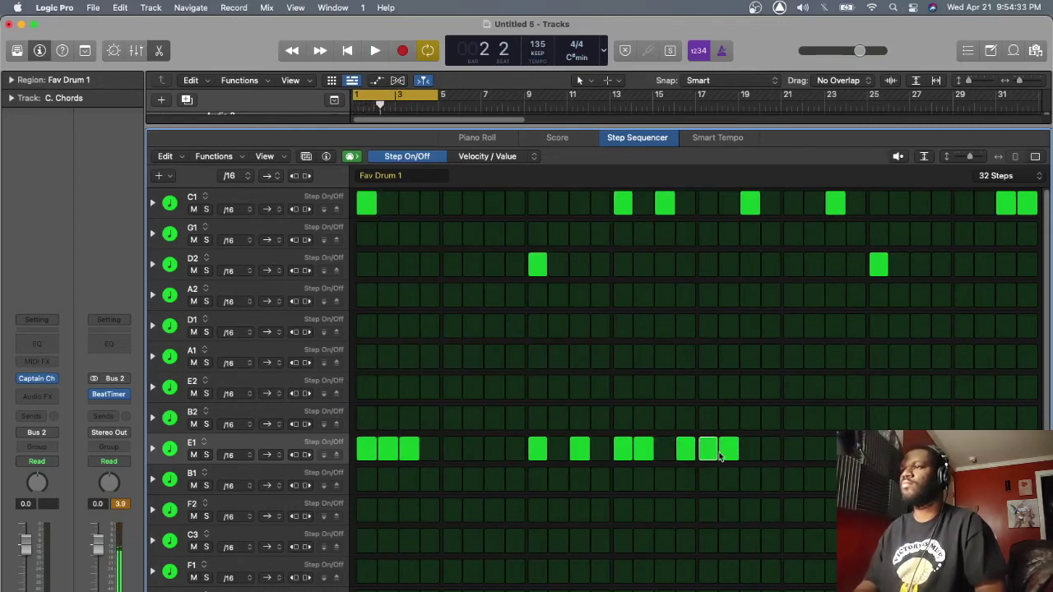
pyautogui.click(723, 452)
pyautogui.press('space')
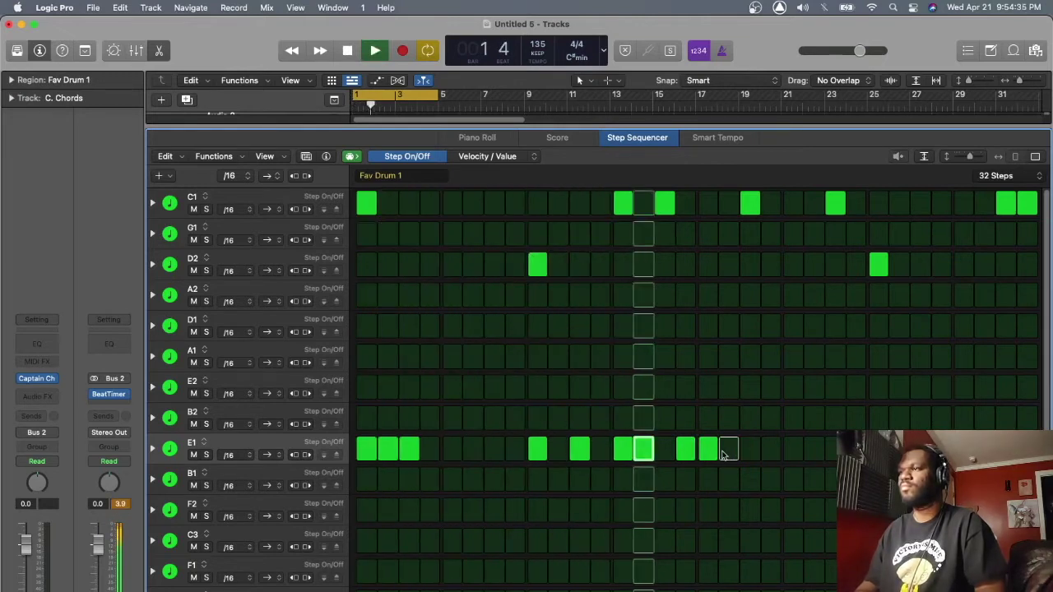
# - Add E1 hits on steps 21 and 23 of Fav Drum 1, play the pattern, and close the editor
pyautogui.press('space')
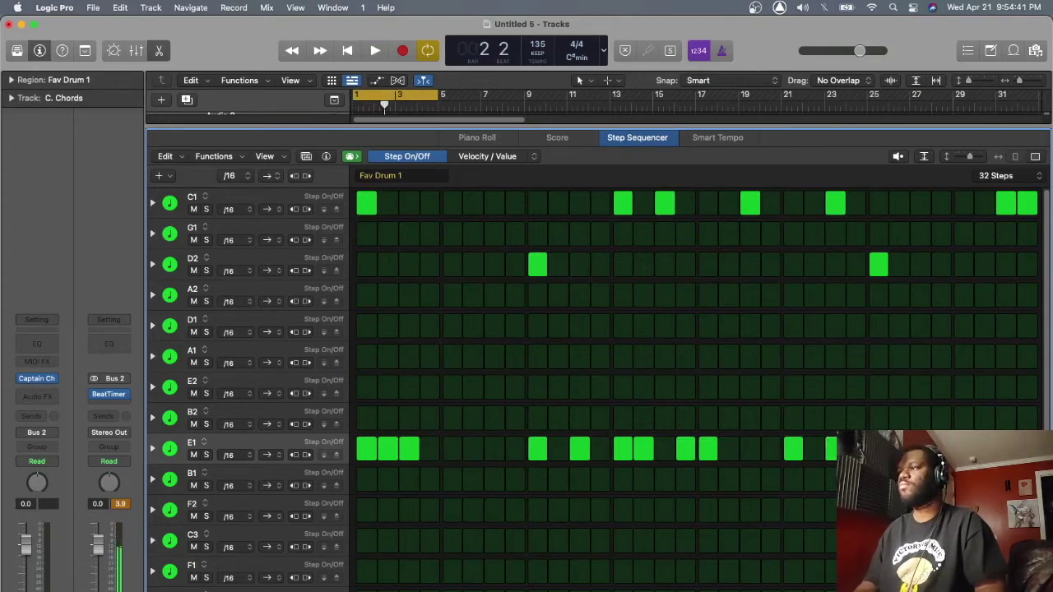
pyautogui.press('space')
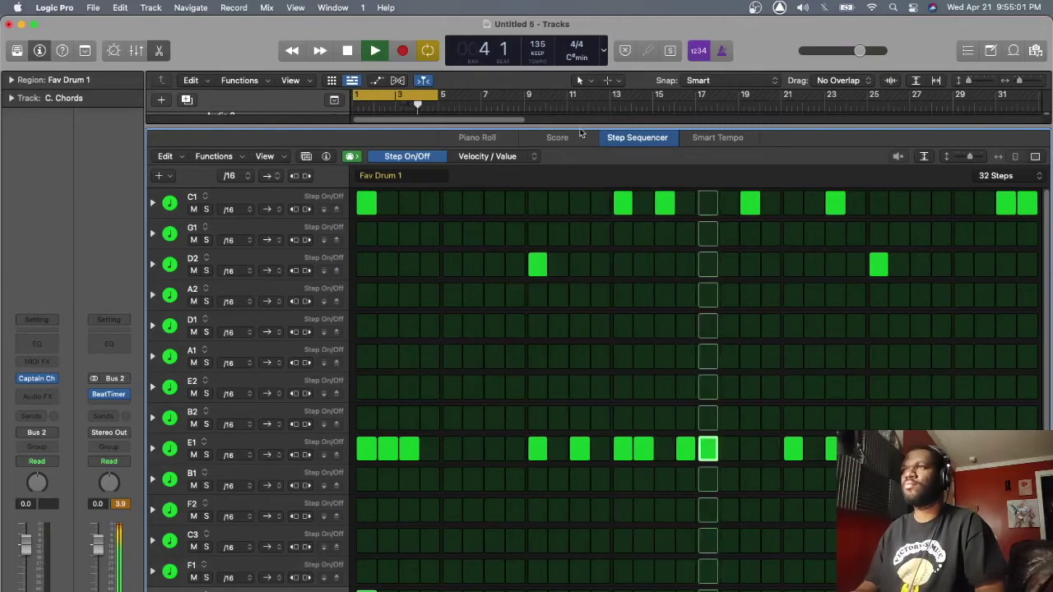
pyautogui.press('e')
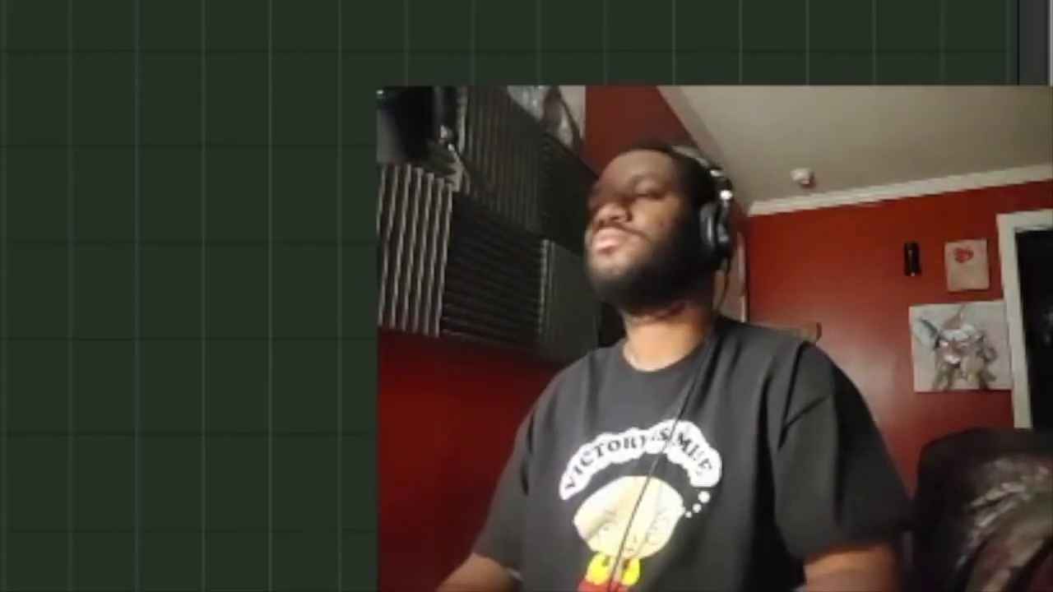
# - Copy the C. Chords Verse region to the Singer Strings track, audition its notes, and mute Singer Strings
pyautogui.moveTo(400, 190); pyautogui.dragTo(400, 315)
pyautogui.doubleClick(399, 314)
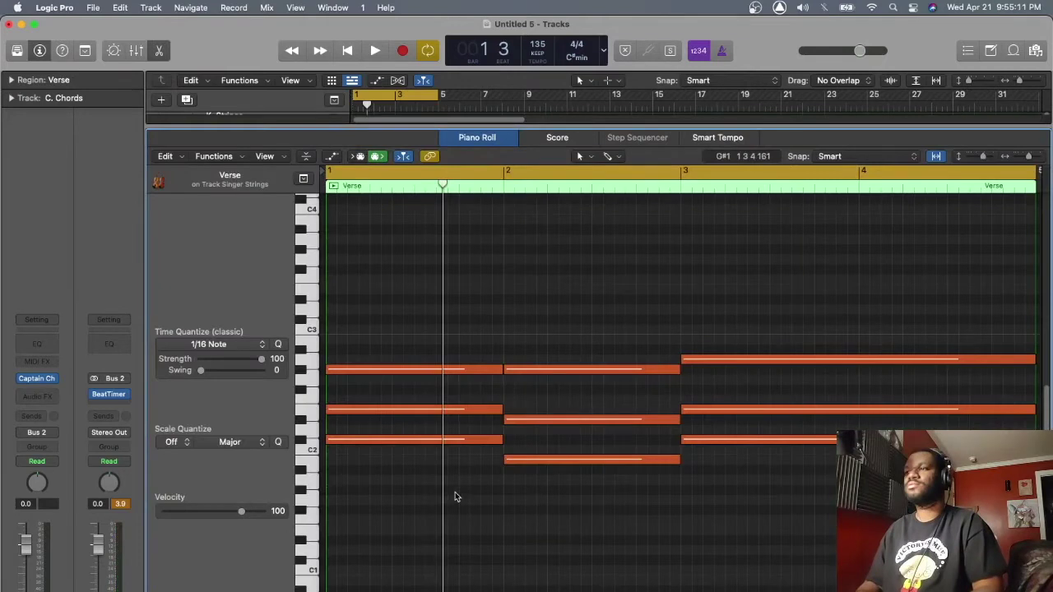
pyautogui.press('cmd+a')
pyautogui.press('space')
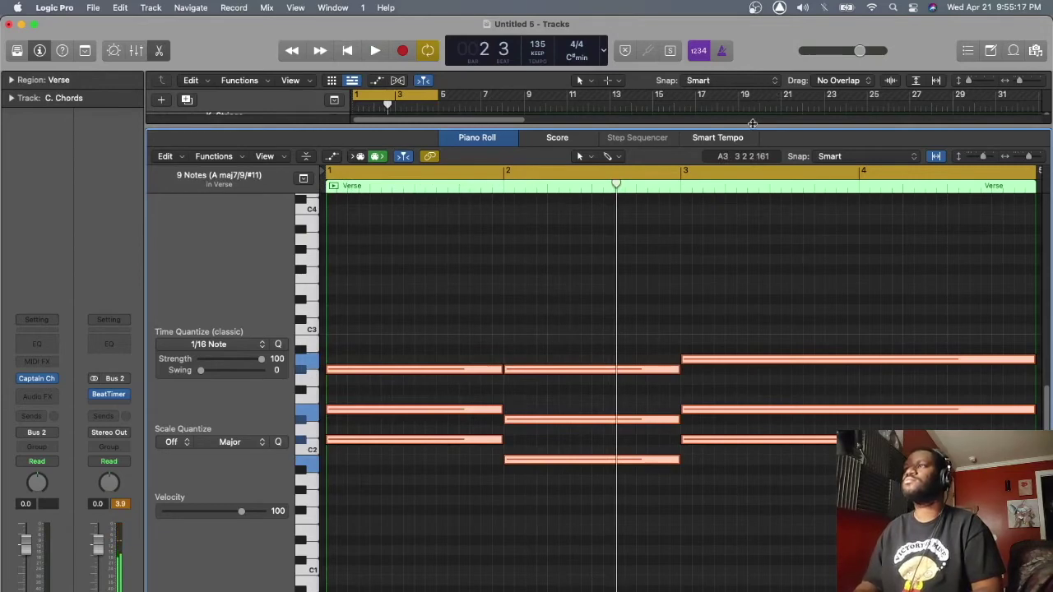
pyautogui.press('p')
pyautogui.scroll(7, 500, 249)
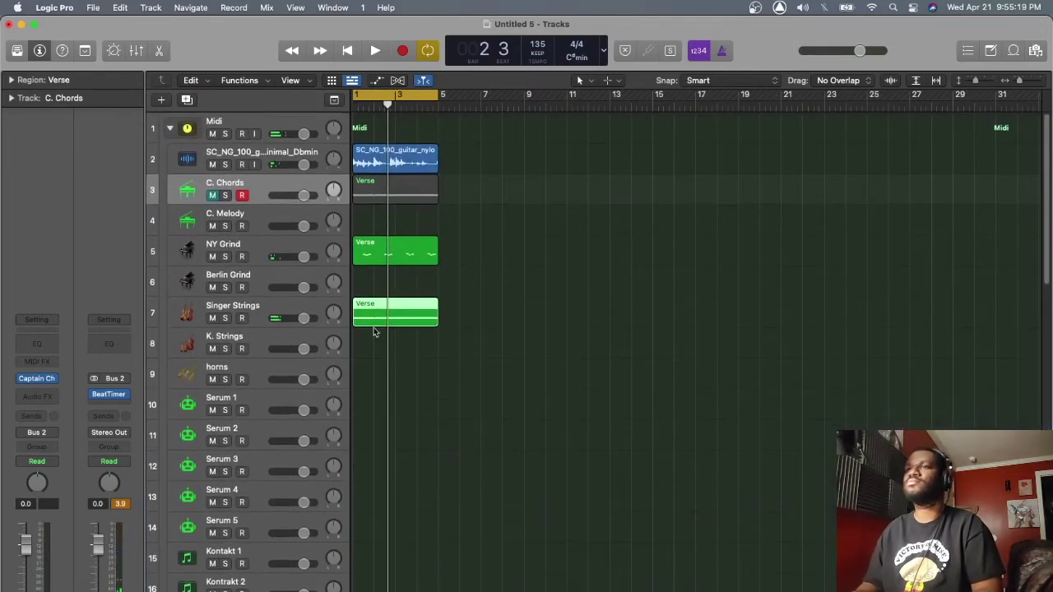
pyautogui.click(213, 317)
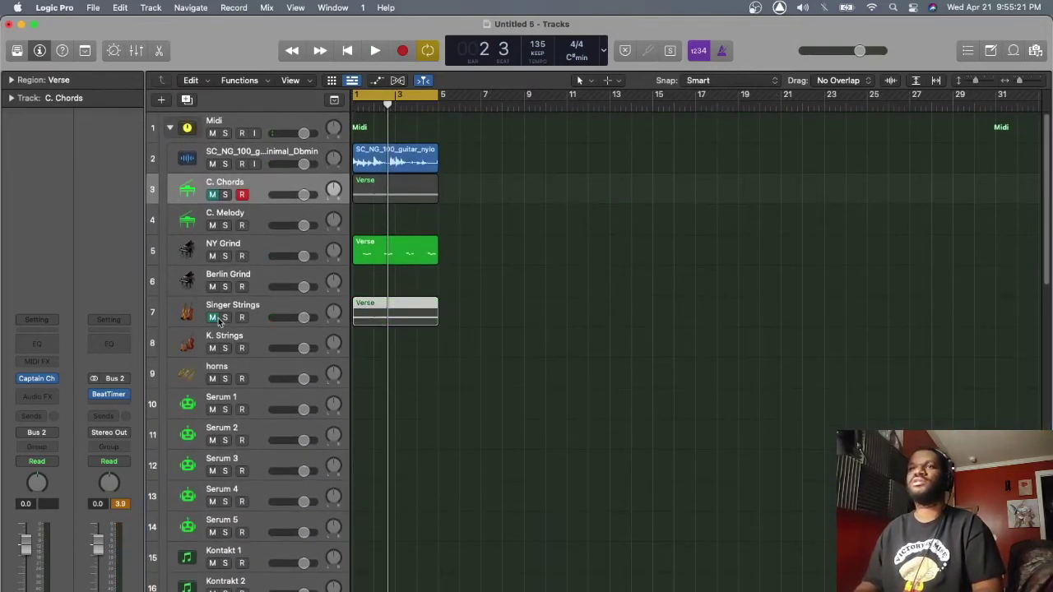
# - Copy the Verse region to the Serum 1 track and load the 808 Chakra [KARRA] preset in its instrument
pyautogui.moveTo(401, 312); pyautogui.dragTo(401, 403)
pyautogui.click(253, 398)
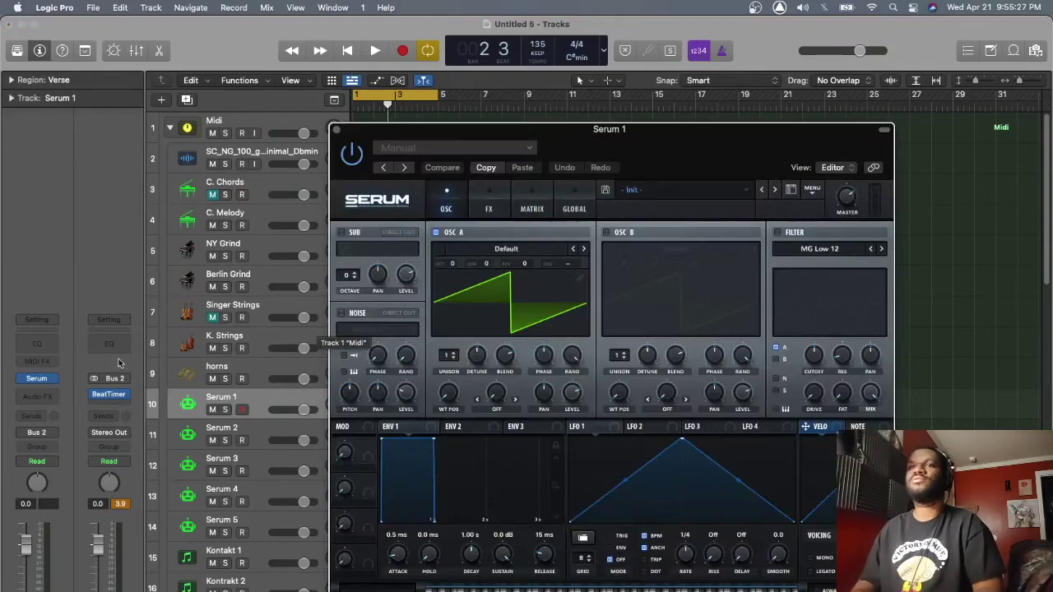
pyautogui.click(748, 191)
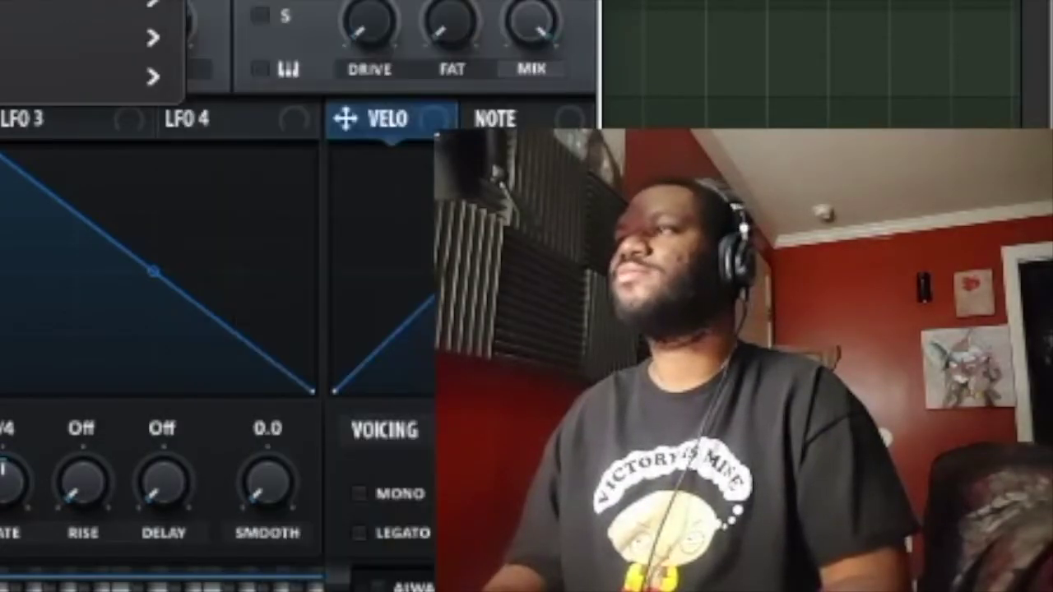
pyautogui.click(247, 3)
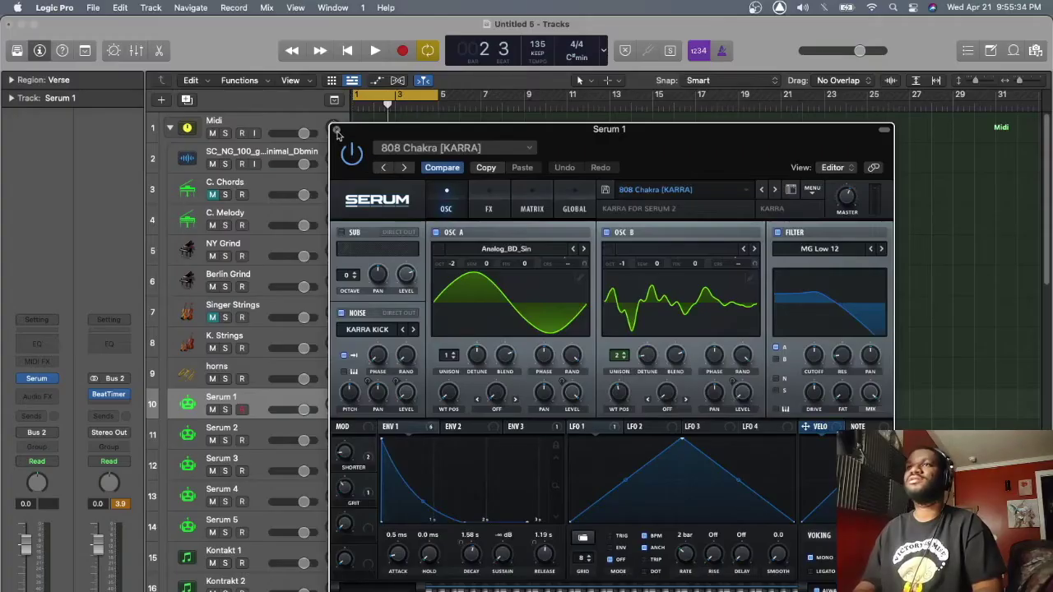
pyautogui.click(337, 133)
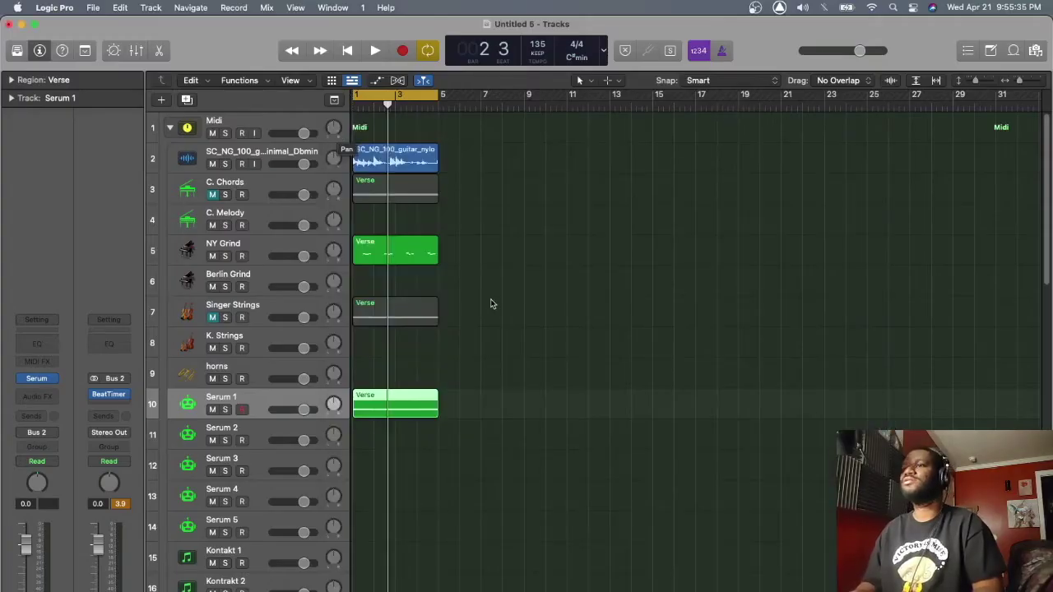
# - Delete the highest note of each chord in the Serum 1 Verse region, leaving the two lower voices
pyautogui.doubleClick(410, 403)
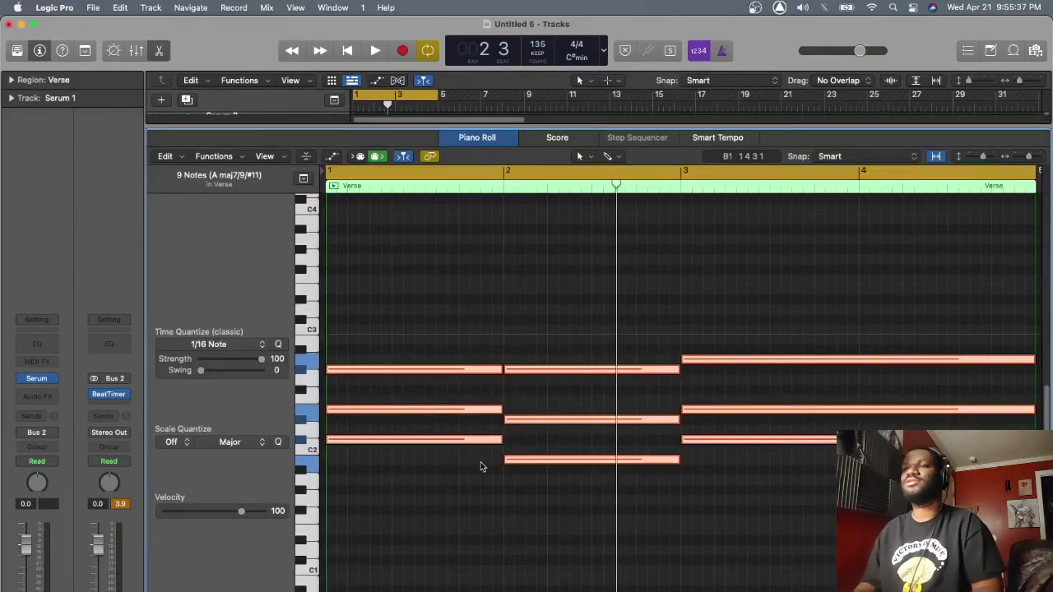
pyautogui.click(481, 467)
pyautogui.moveTo(483, 396); pyautogui.dragTo(715, 376)
pyautogui.click(471, 353)
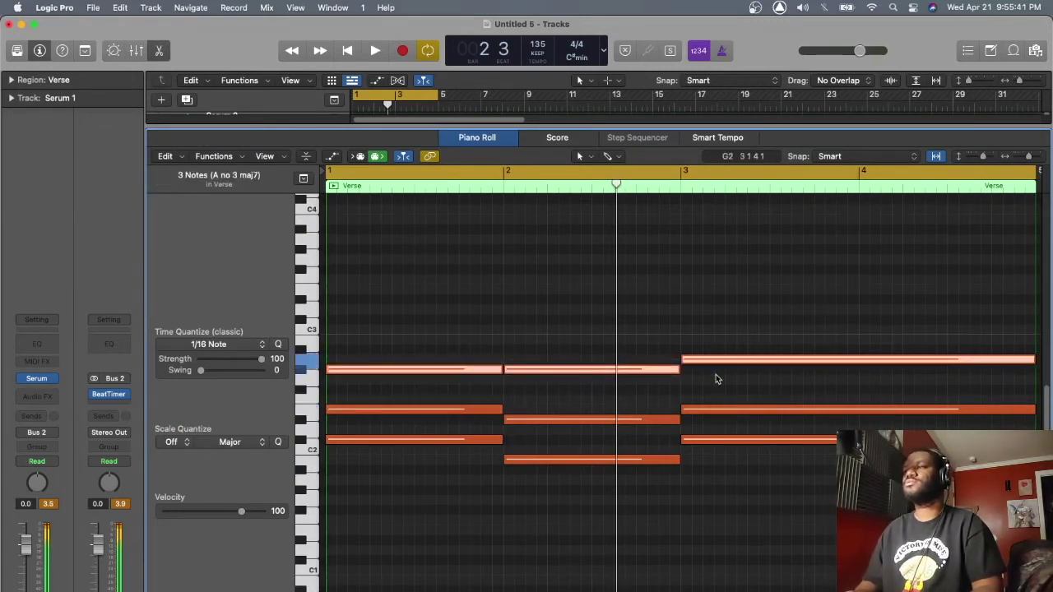
pyautogui.press('Delete')
# - Reduce bar 1 of the Serum 1 bass to short C#2 notes on beats 1 and 4, checking it in playback
pyautogui.moveTo(498, 439)
pyautogui.mouseDown()
pyautogui.moveTo(336, 440)
pyautogui.moveTo(494, 422)
pyautogui.mouseUp()
pyautogui.press('space')
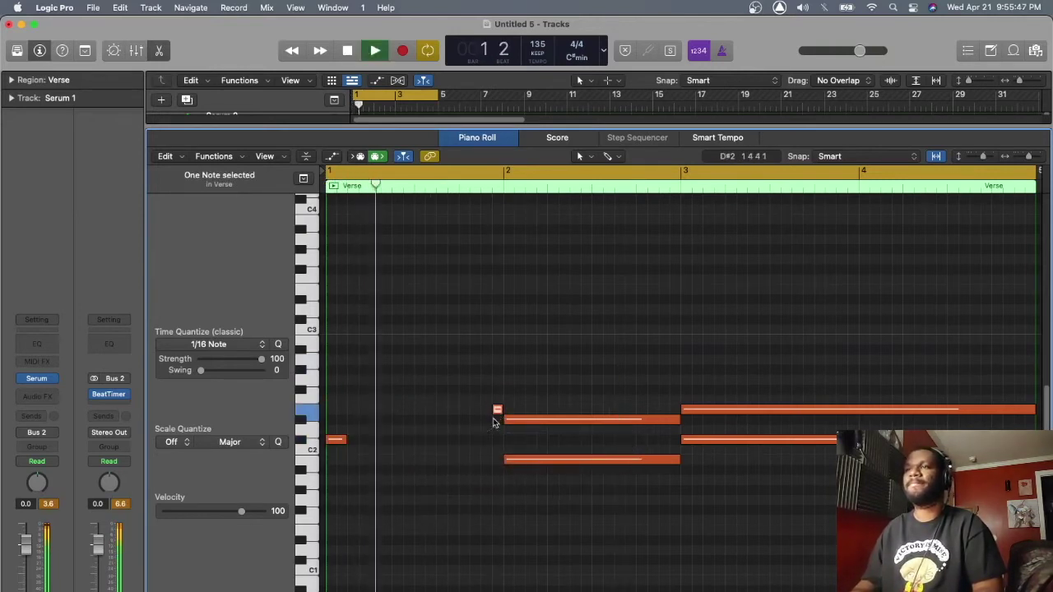
pyautogui.press('space')
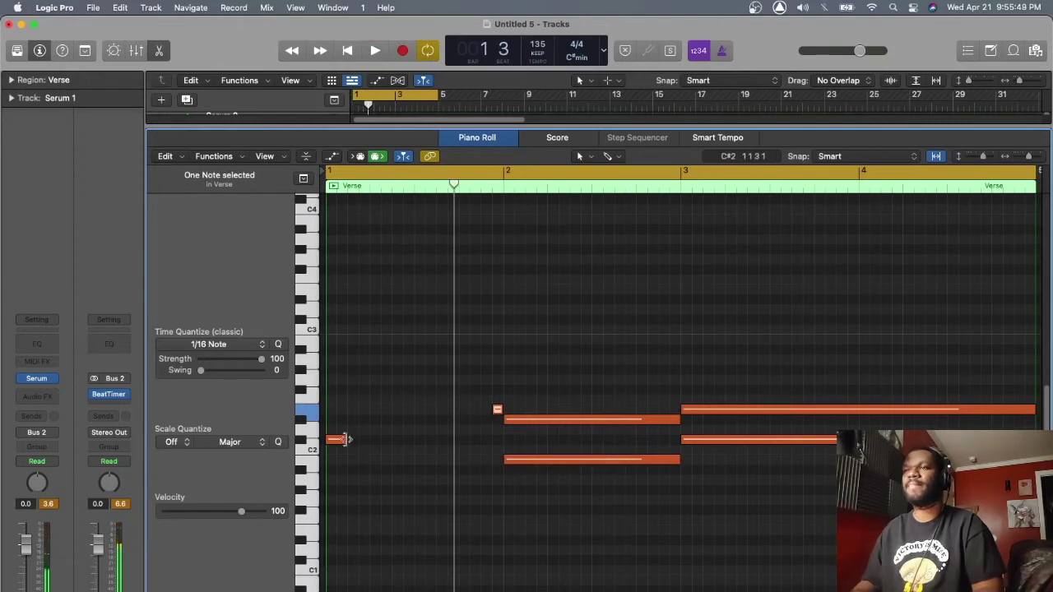
pyautogui.moveTo(337, 442); pyautogui.dragTo(469, 444)
pyautogui.press('space')
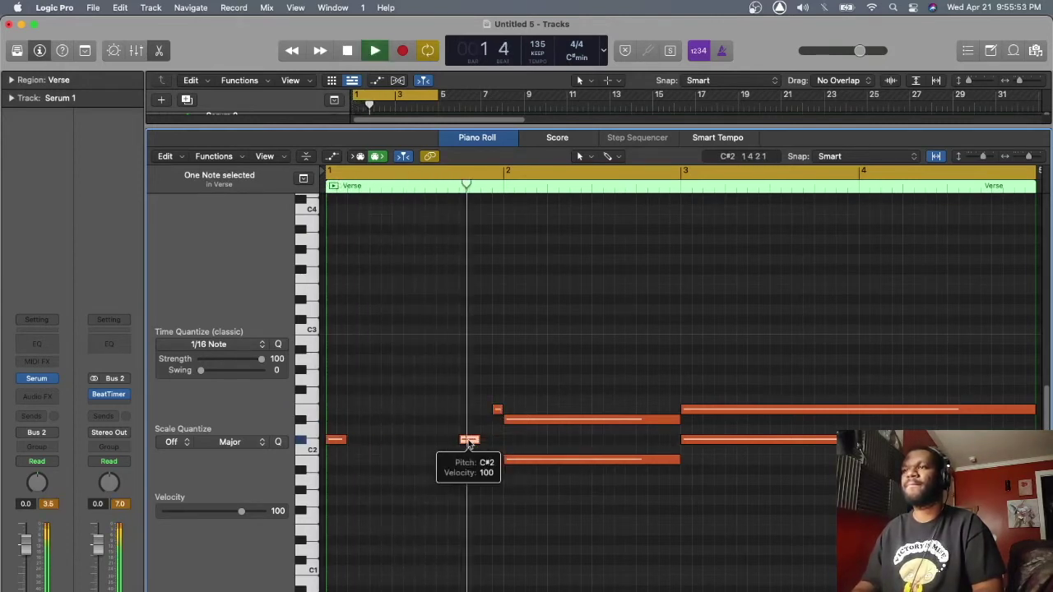
pyautogui.press('space')
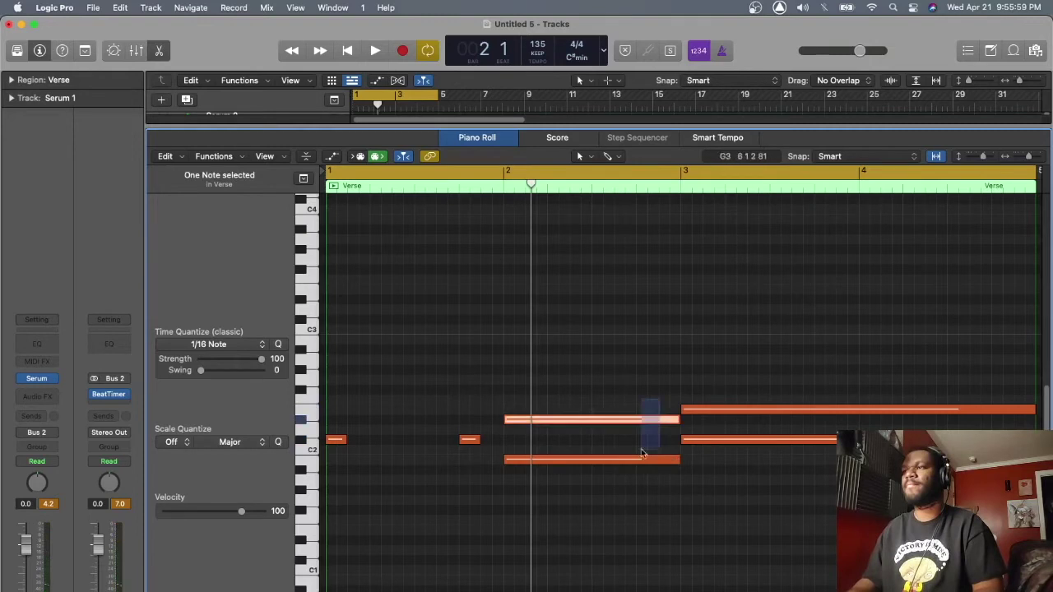
# - Shorten the D#2 and B1 notes in bar 2 so both start on beat 4, and play the result
pyautogui.keyDown('shift'); pyautogui.click(643, 457); pyautogui.keyUp('shift')
pyautogui.moveTo(507, 417); pyautogui.dragTo(637, 435)
pyautogui.press('space')
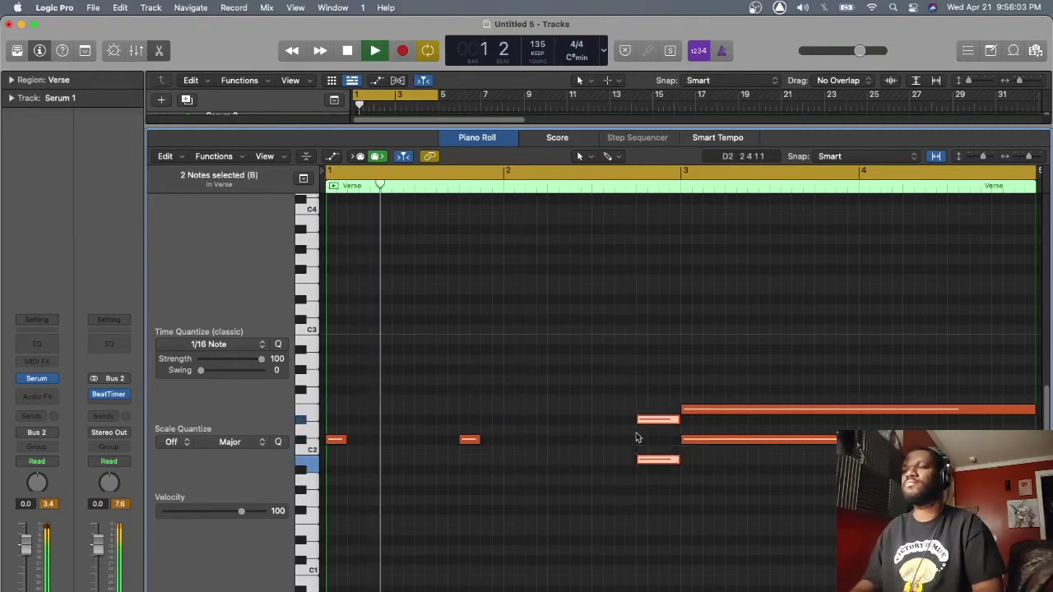
pyautogui.press('space')
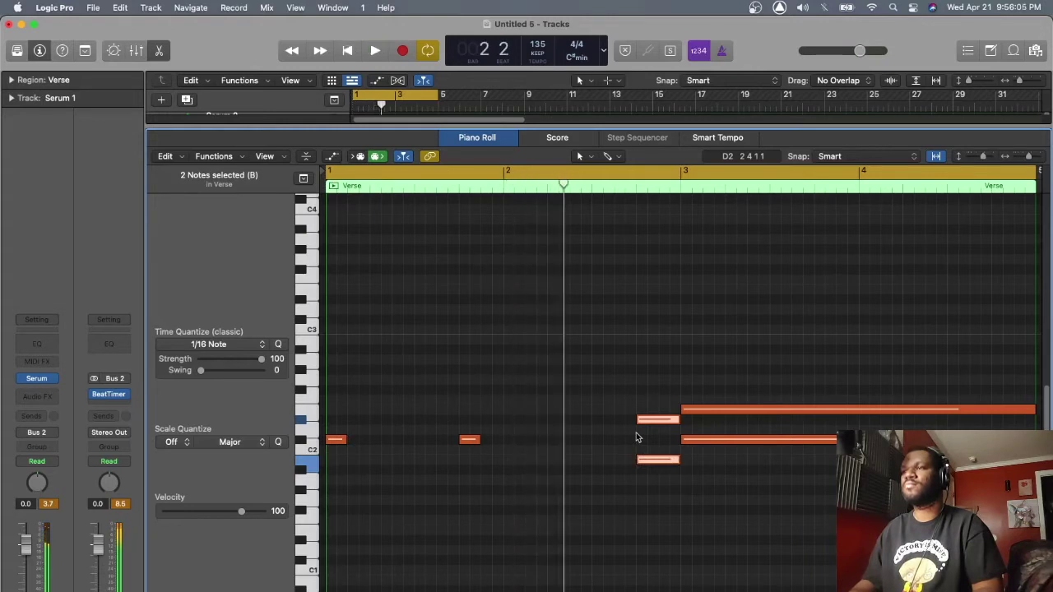
# - Move the D#2 note to beat 2 of bar 2 and add a shorter copy at 2 3 3, checking it in playback
pyautogui.click(635, 436)
pyautogui.moveTo(644, 417); pyautogui.dragTo(555, 418)
pyautogui.press('space')
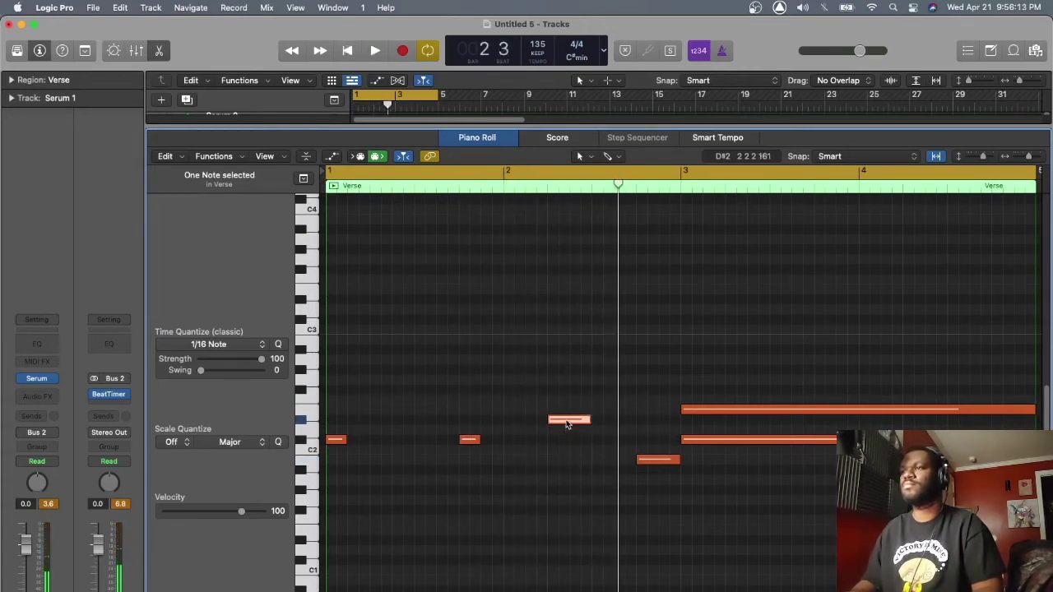
pyautogui.moveTo(567, 424); pyautogui.dragTo(613, 422)
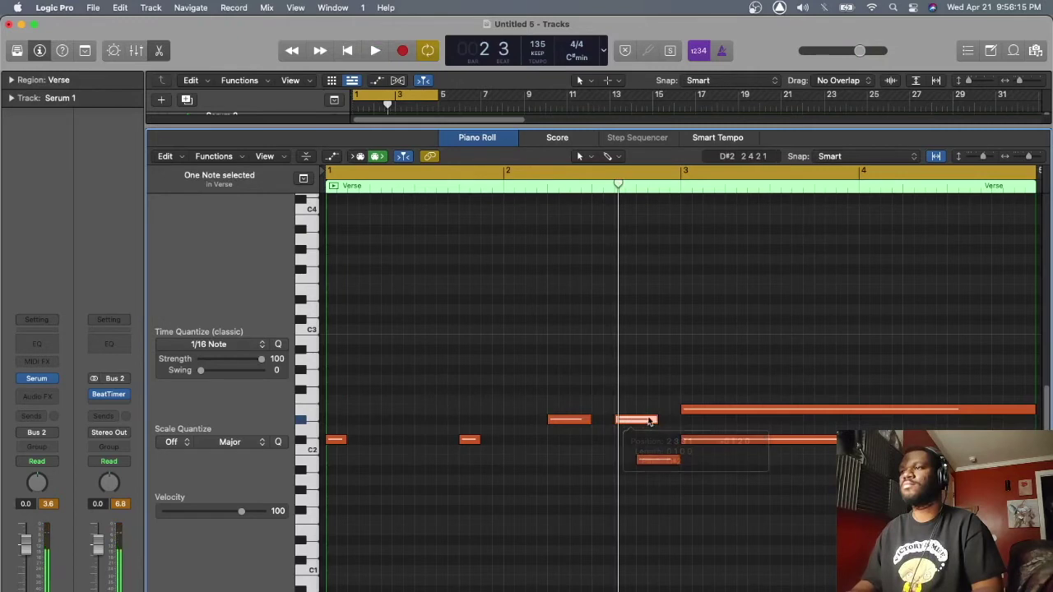
pyautogui.moveTo(656, 420); pyautogui.dragTo(632, 419)
pyautogui.press('space')
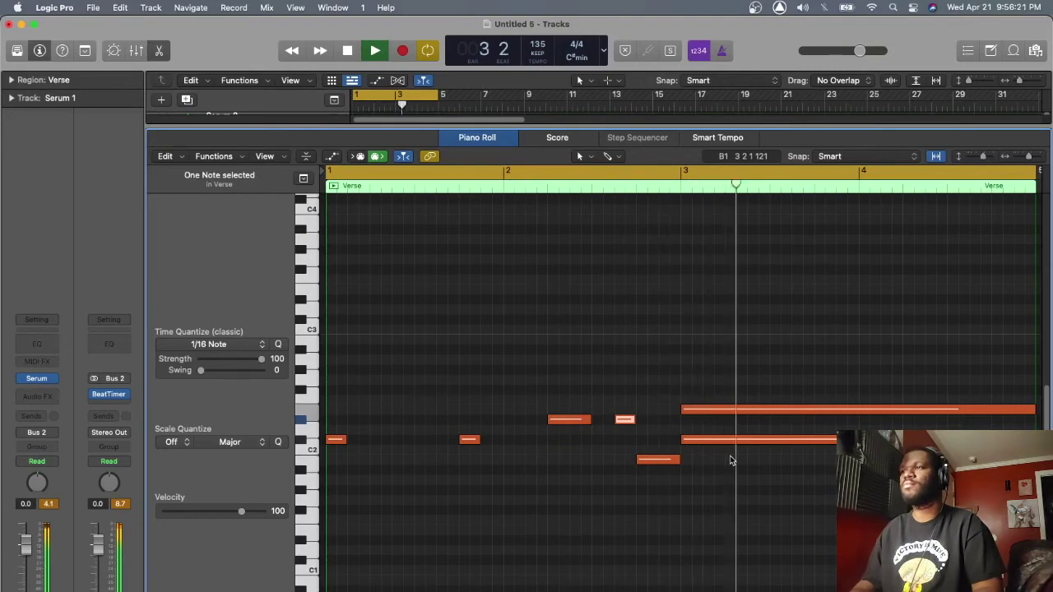
pyautogui.press('space')
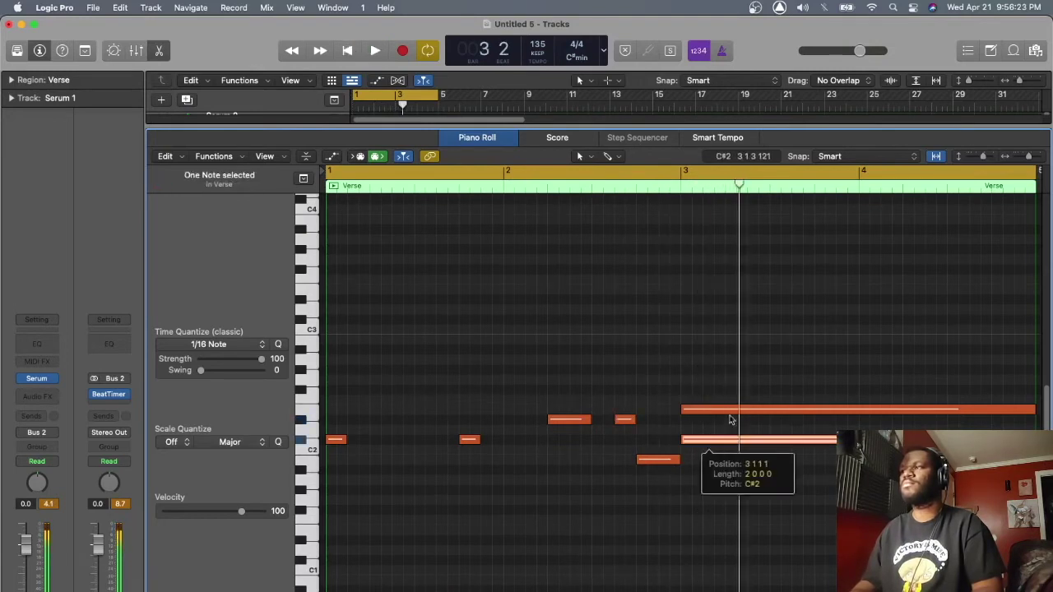
# - Shorten the bar 3 C#2 note to one beat and copy it to beat 4 of the same bar
pyautogui.hscroll(3, 732, 420)
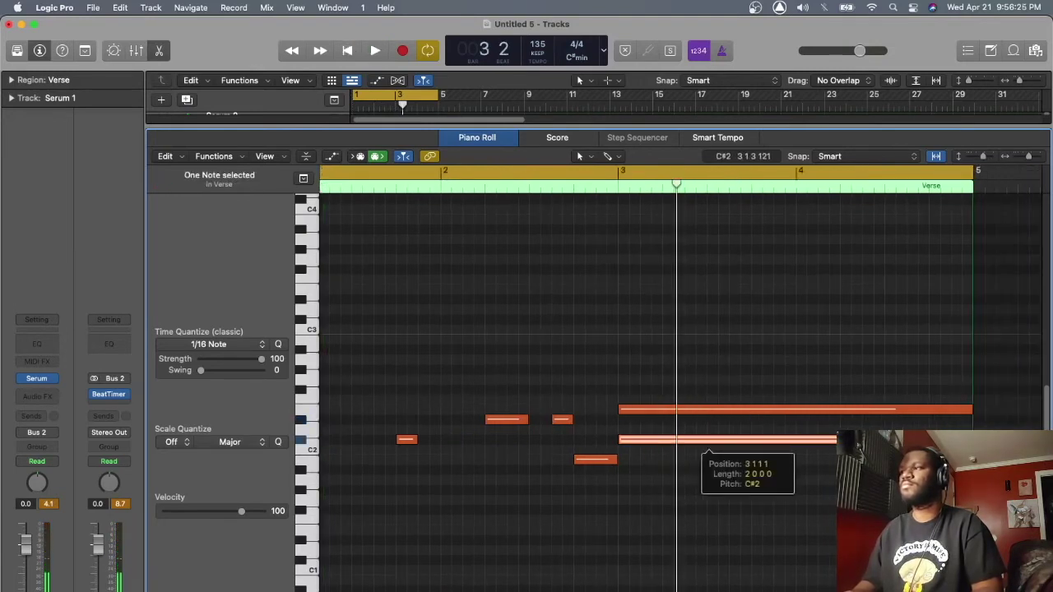
pyautogui.moveTo(971, 439); pyautogui.dragTo(840, 445)
pyautogui.hscroll(-3, 658, 445)
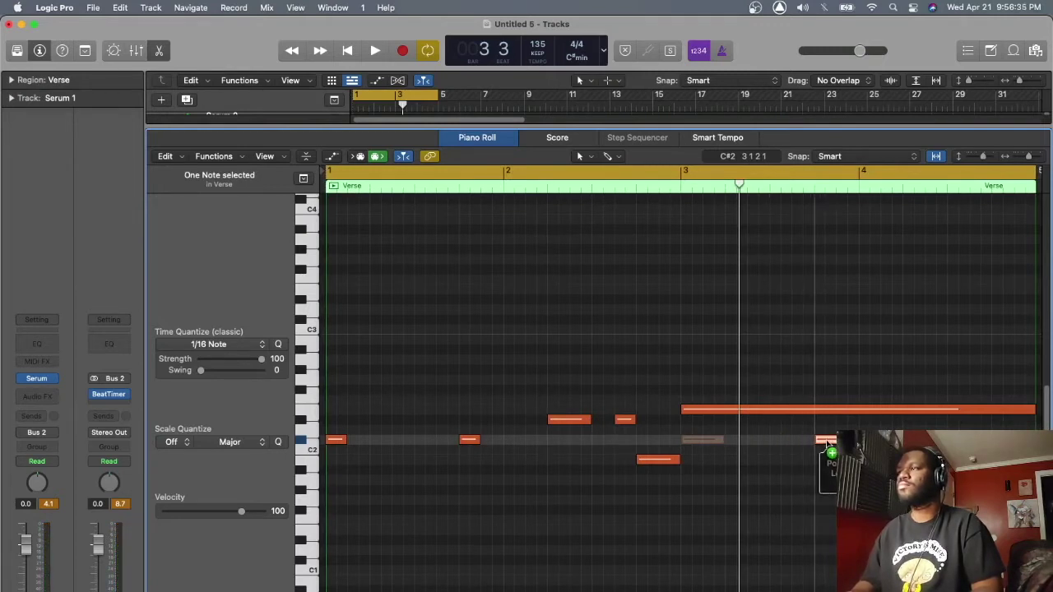
pyautogui.moveTo(827, 443); pyautogui.dragTo(827, 443)
# - Rework the long E2 note into one-beat and shorter hits in bar 4, add a B1 note near the end, and play the bass line
pyautogui.moveTo(683, 414); pyautogui.dragTo(864, 425)
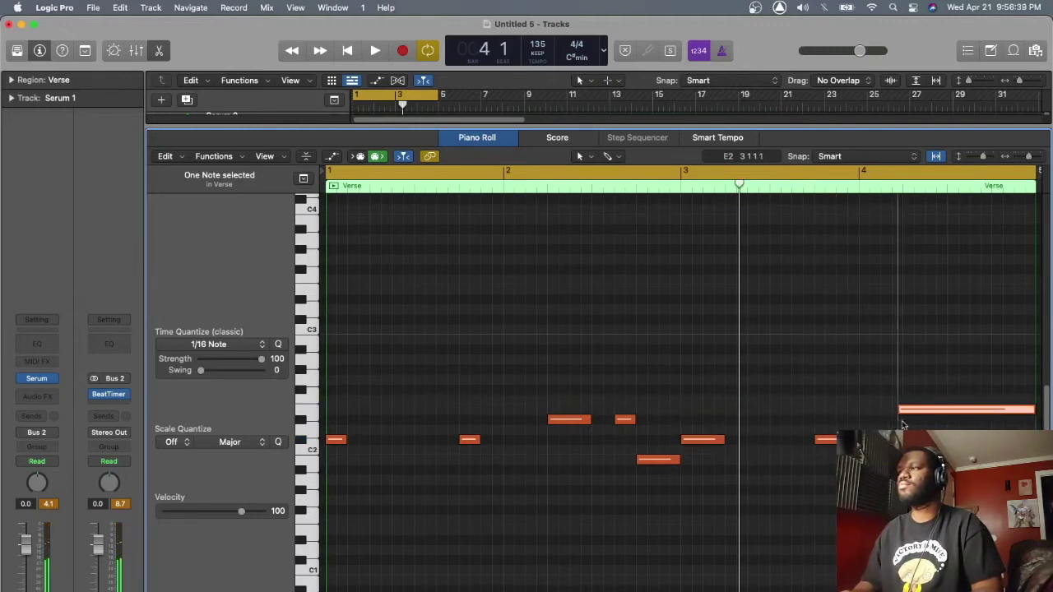
pyautogui.hscroll(2, 905, 425)
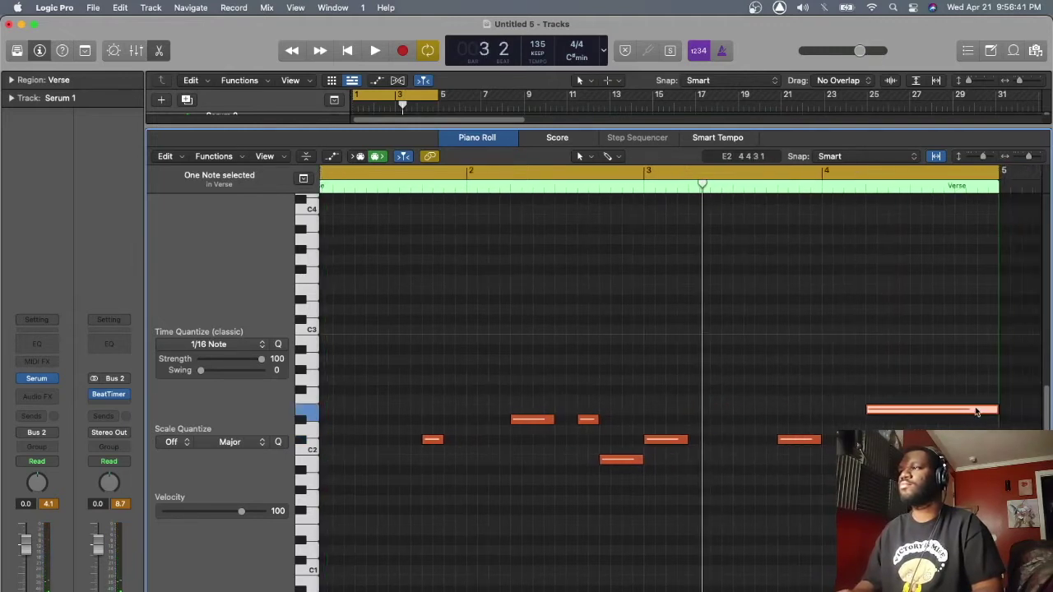
pyautogui.moveTo(1000, 409); pyautogui.dragTo(957, 412)
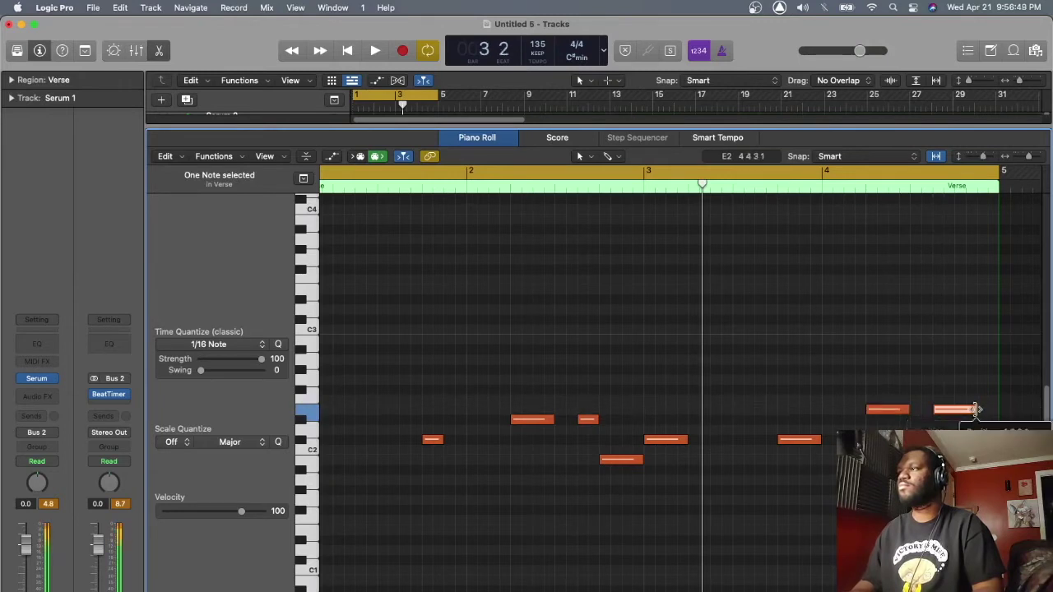
pyautogui.moveTo(942, 414); pyautogui.dragTo(963, 463)
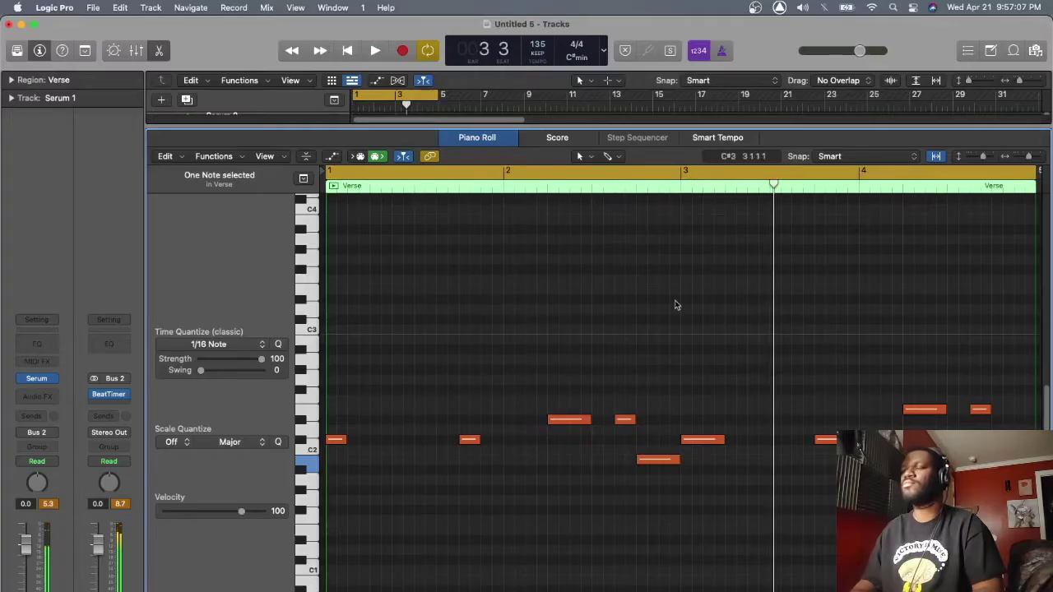
pyautogui.press('space')
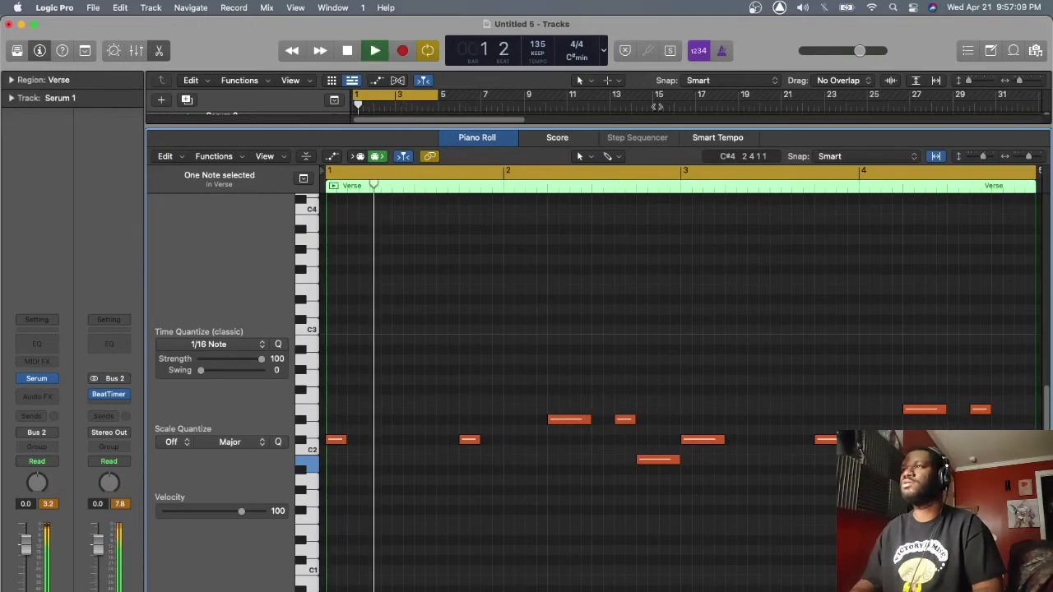
pyautogui.press('space')
# - Reopen the Fav Drum 1 pattern and remove the C1 hits on steps 13, 15, 19, 23, 31 and 32, checking it in playback
pyautogui.moveTo(659, 127); pyautogui.dragTo(517, 500)
pyautogui.doubleClick(418, 393)
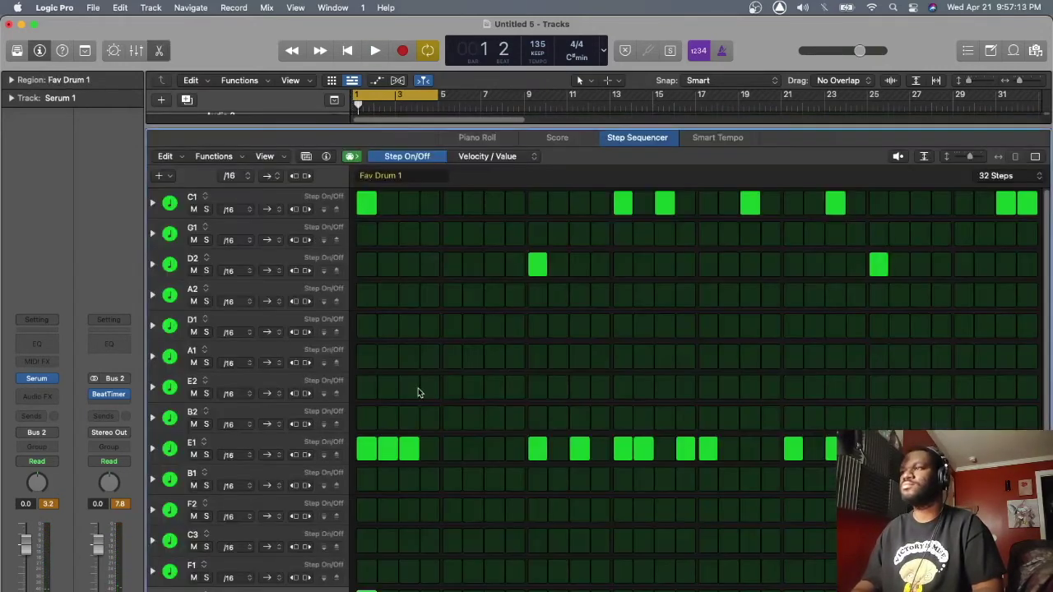
pyautogui.press('space')
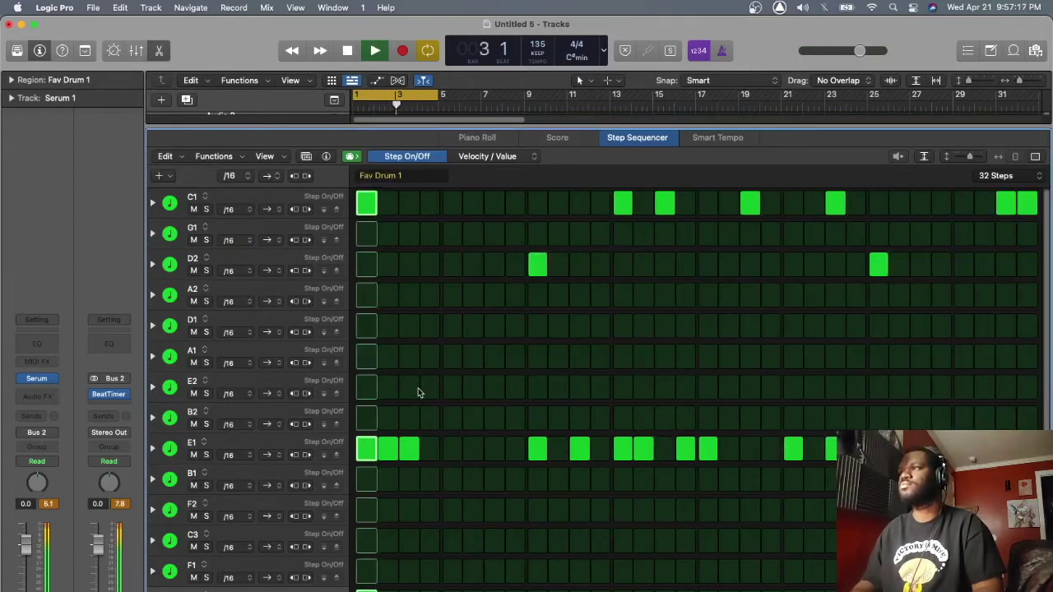
pyautogui.press('space')
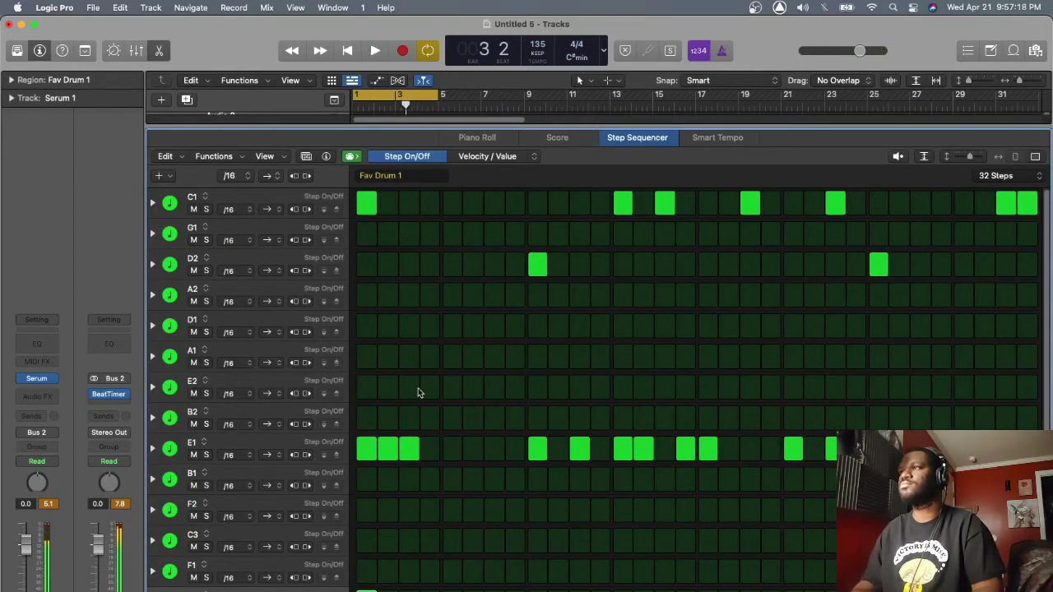
pyautogui.click(835, 214)
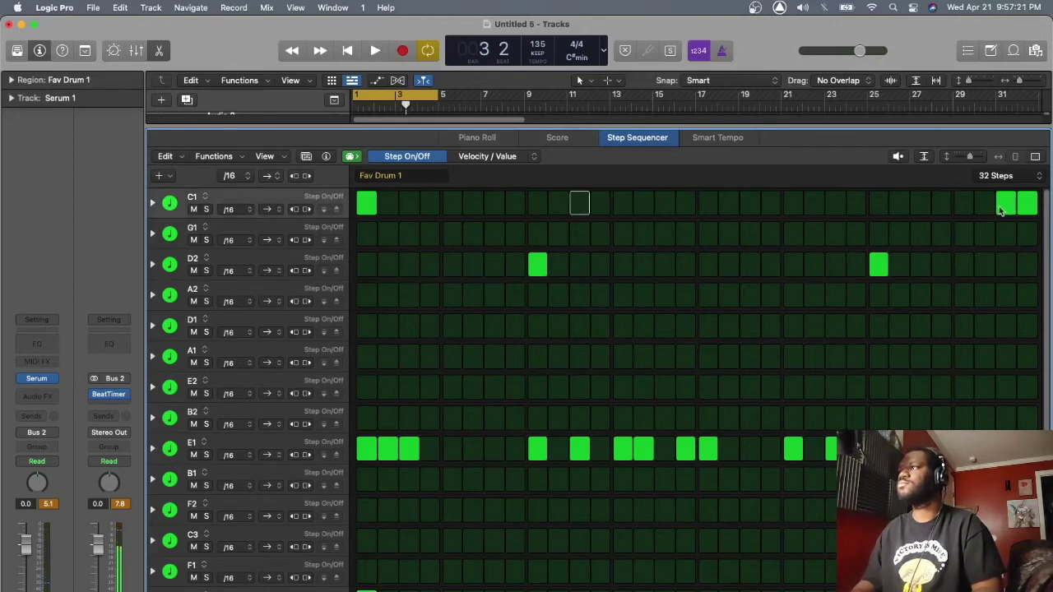
pyautogui.press('space')
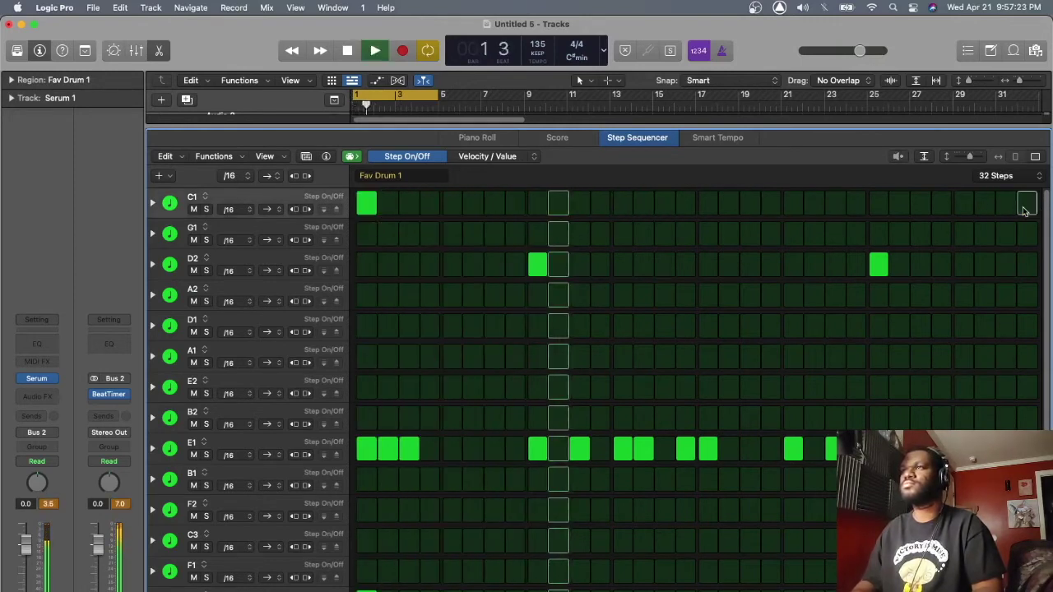
# - Add C1 hits on steps 13, 21 and 27 of the Fav Drum 1 pattern, checking the placement in playback
pyautogui.press('space')
pyautogui.press('space')
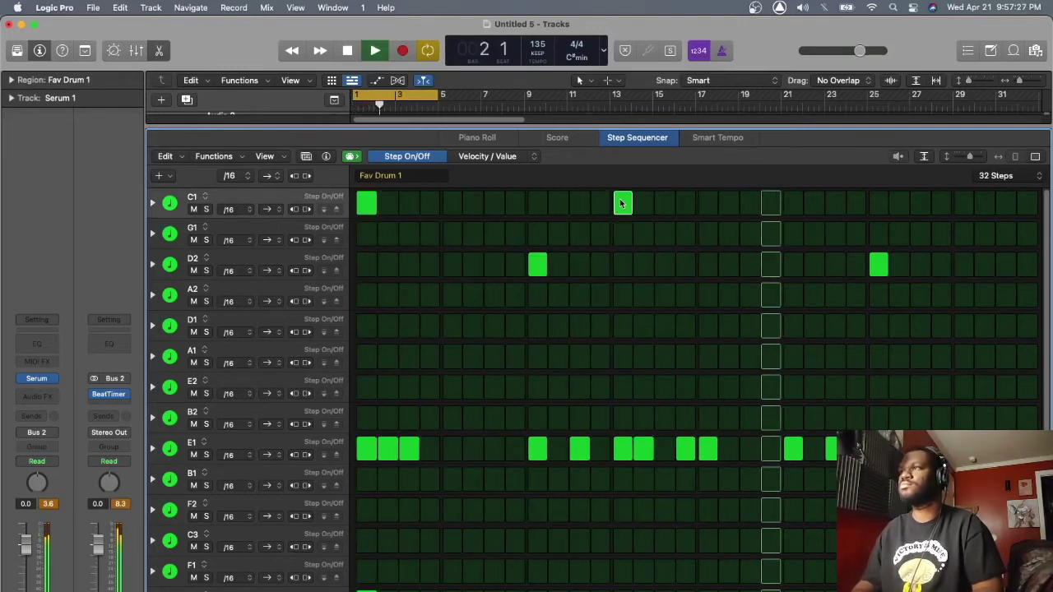
pyautogui.press('space')
pyautogui.click(791, 205)
pyautogui.press('space')
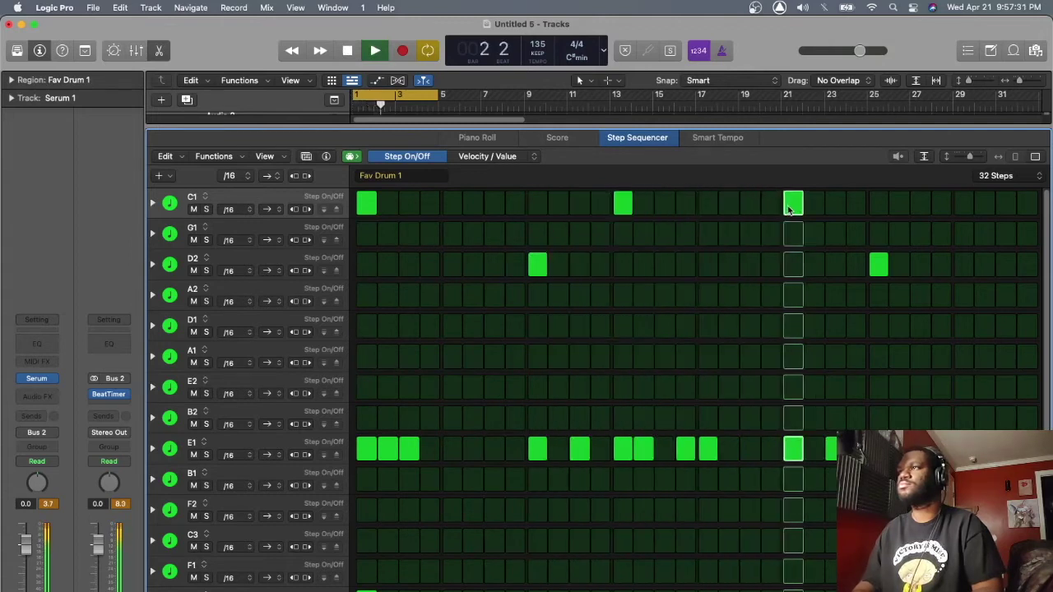
pyautogui.press('space')
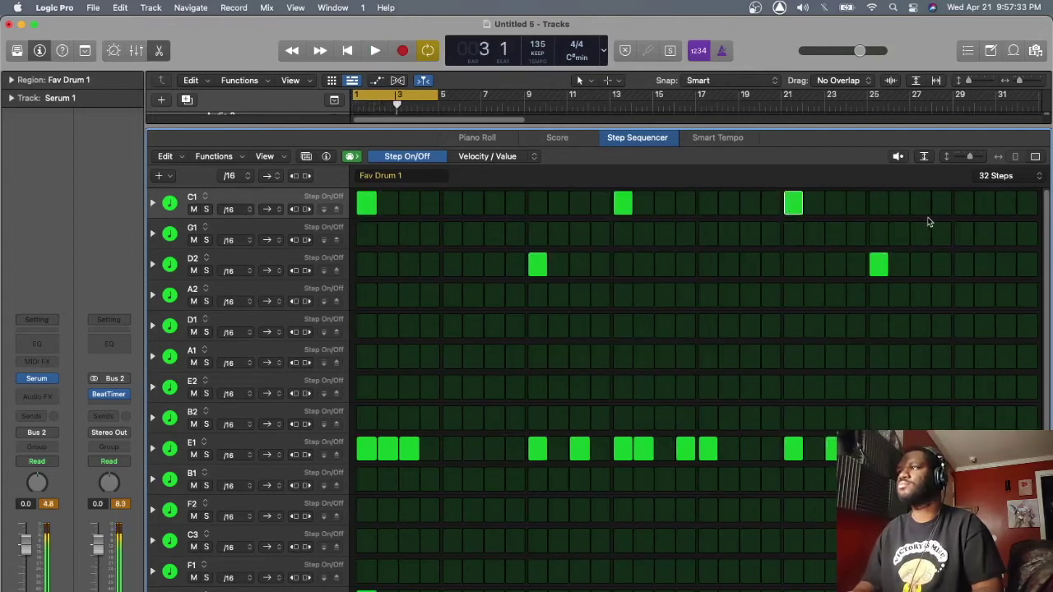
pyautogui.click(964, 205)
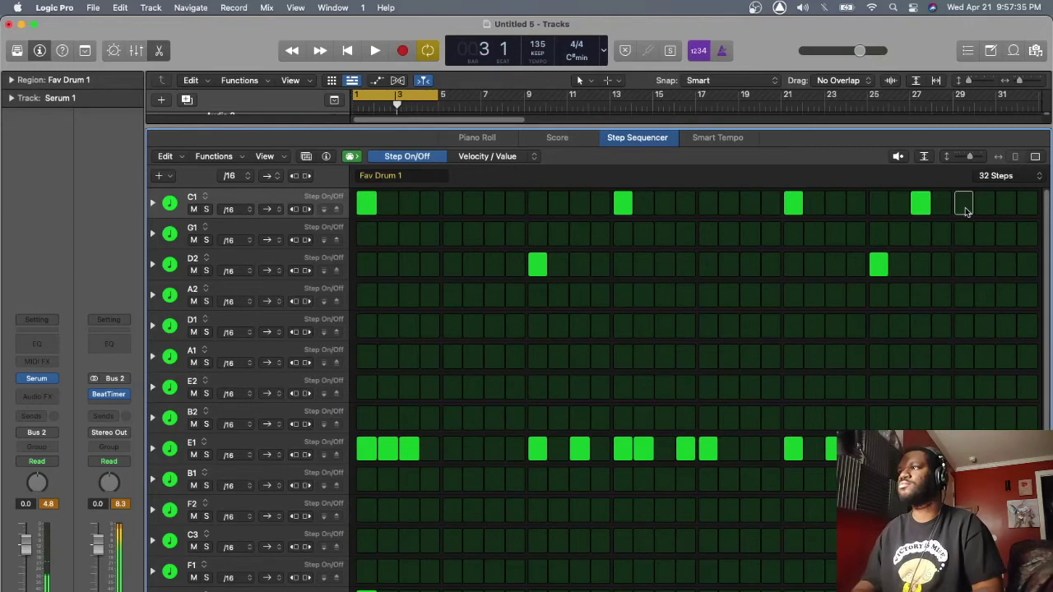
pyautogui.press('space')
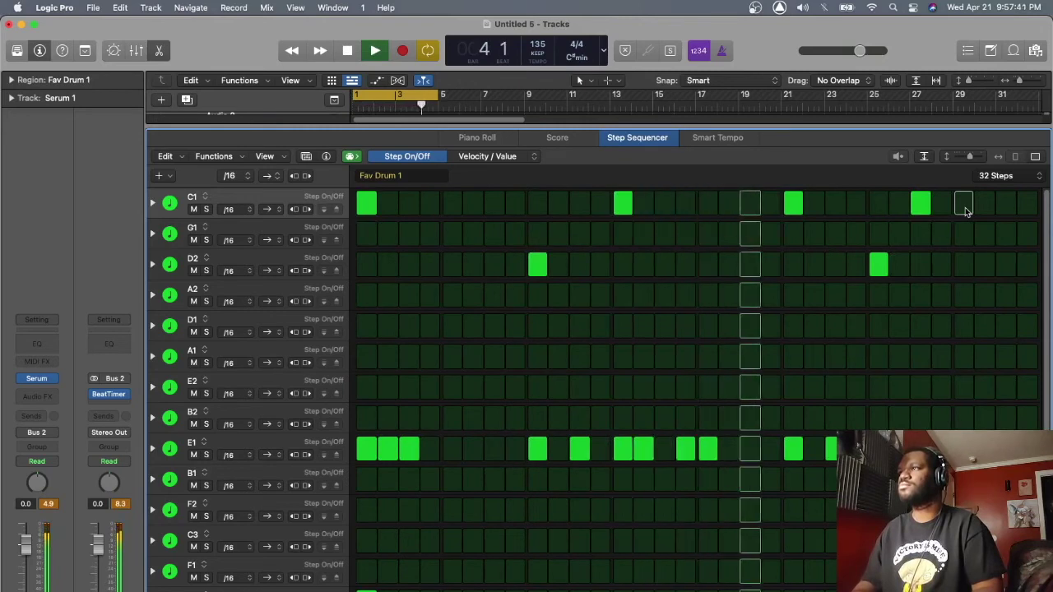
# - Add C1 hits on steps 29, 31, 32 and 15 while the pattern plays
pyautogui.click(964, 206)
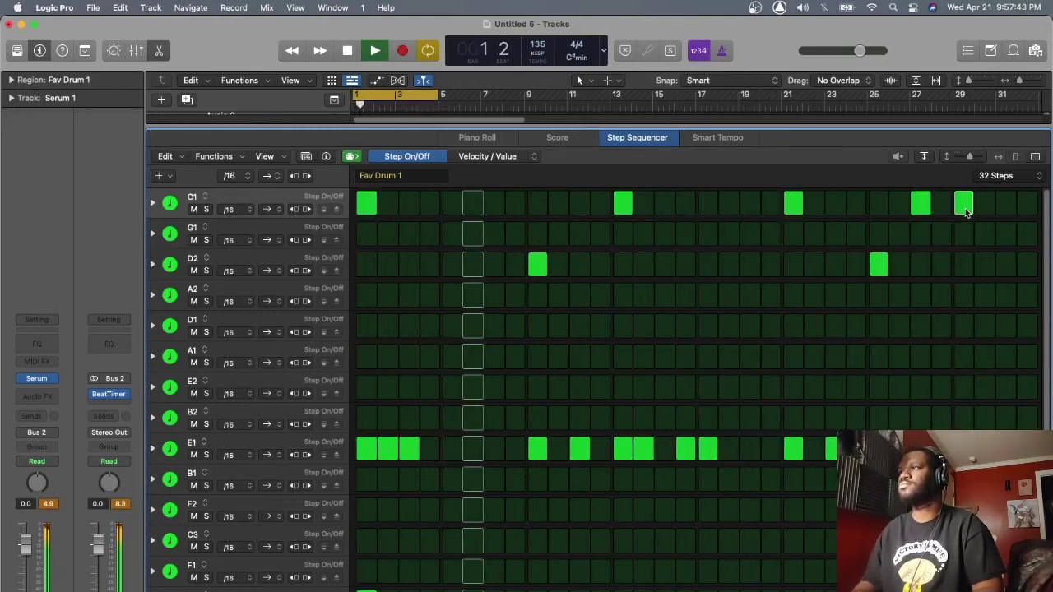
pyautogui.click(1007, 210)
pyautogui.click(1028, 214)
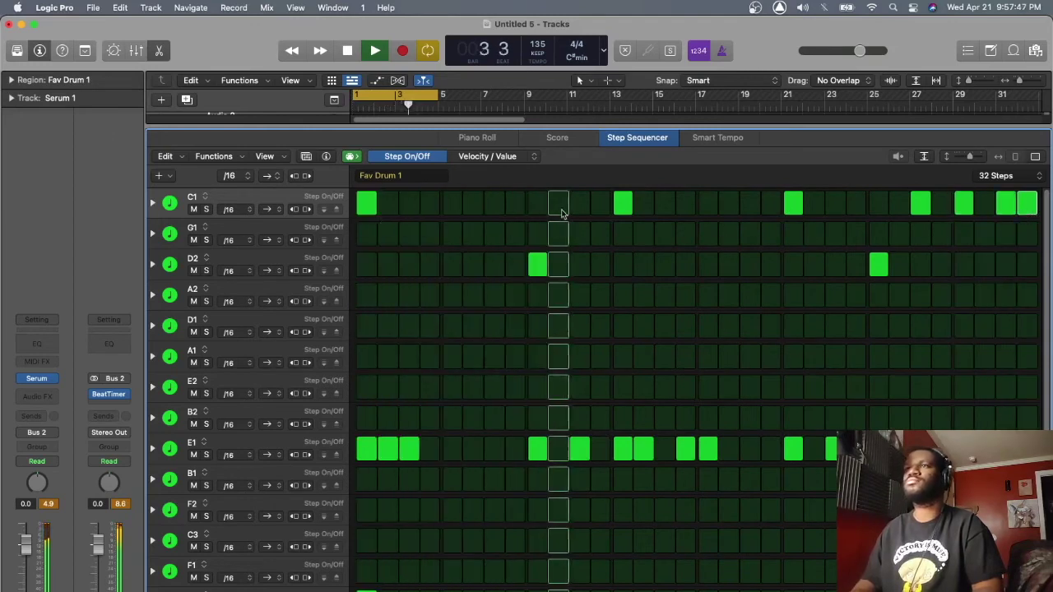
pyautogui.click(665, 205)
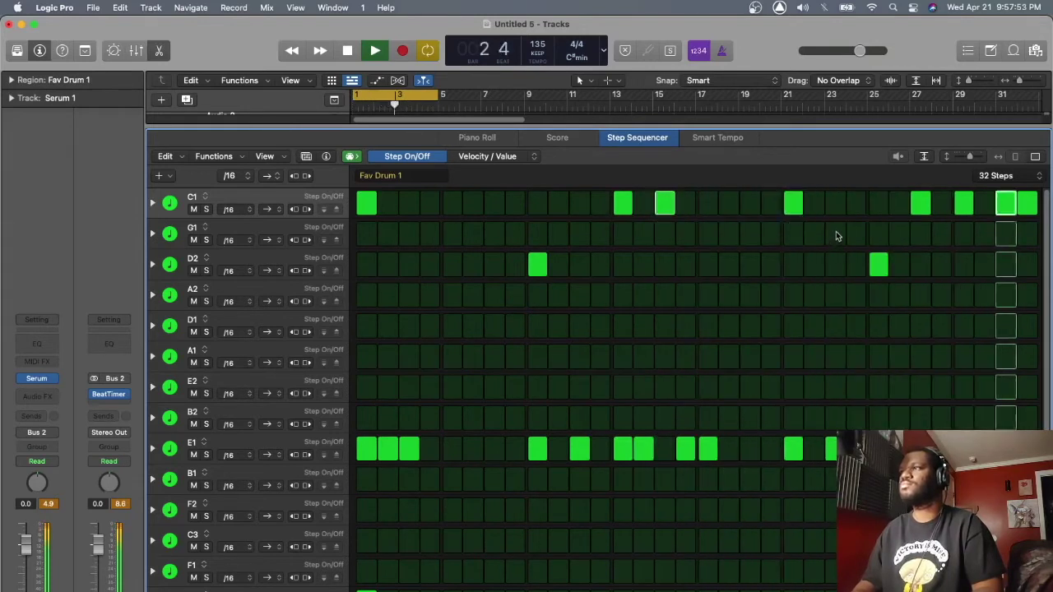
pyautogui.click(1034, 205)
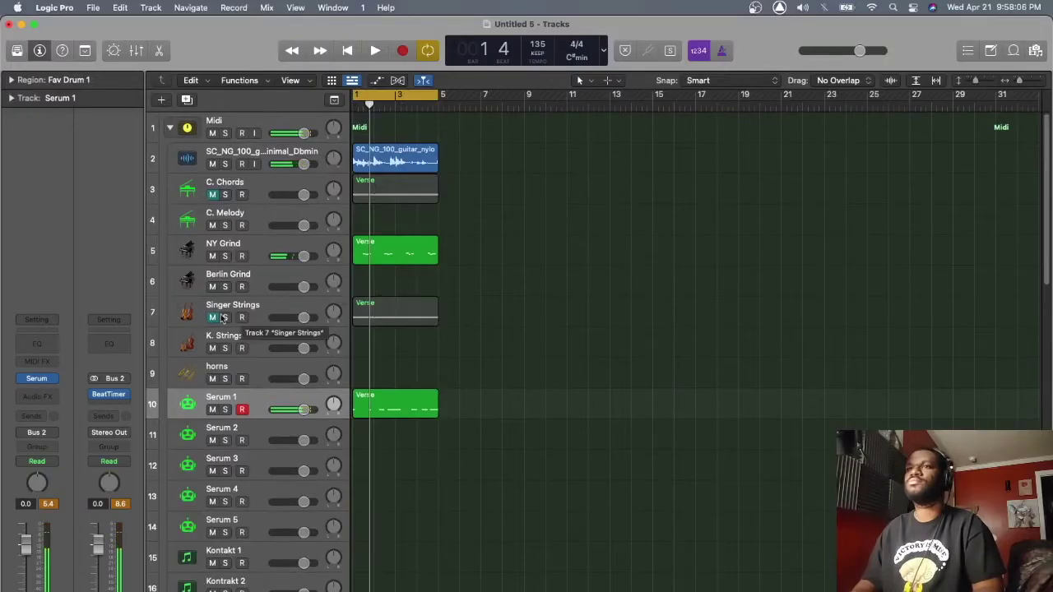
# - Unmute the Singer Strings track, open its Verse region in the Piano Roll with a taller track area, and look at its Studio Strings instrument
pyautogui.click(214, 320)
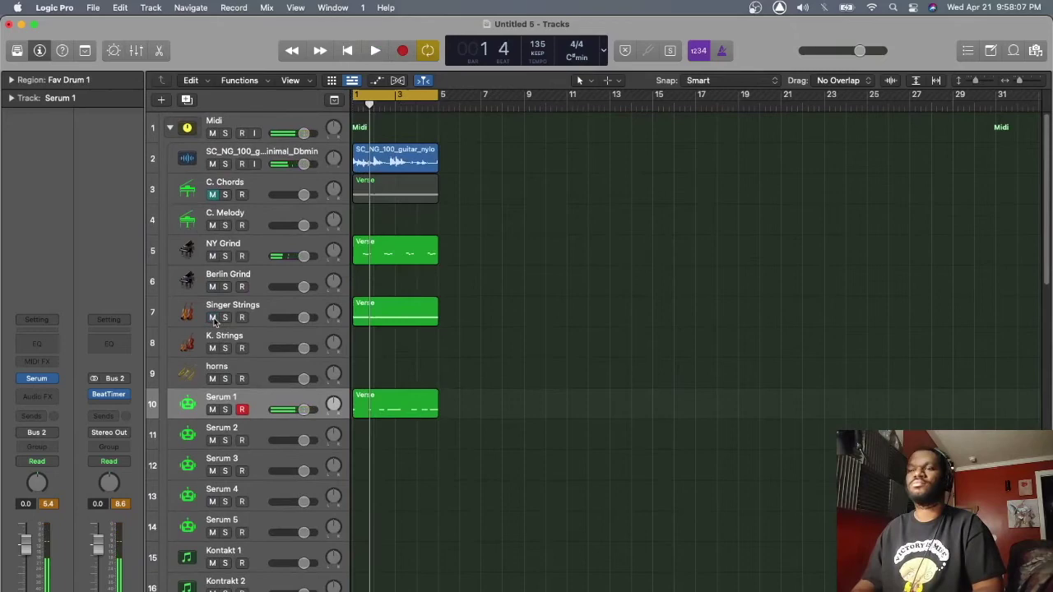
pyautogui.doubleClick(403, 319)
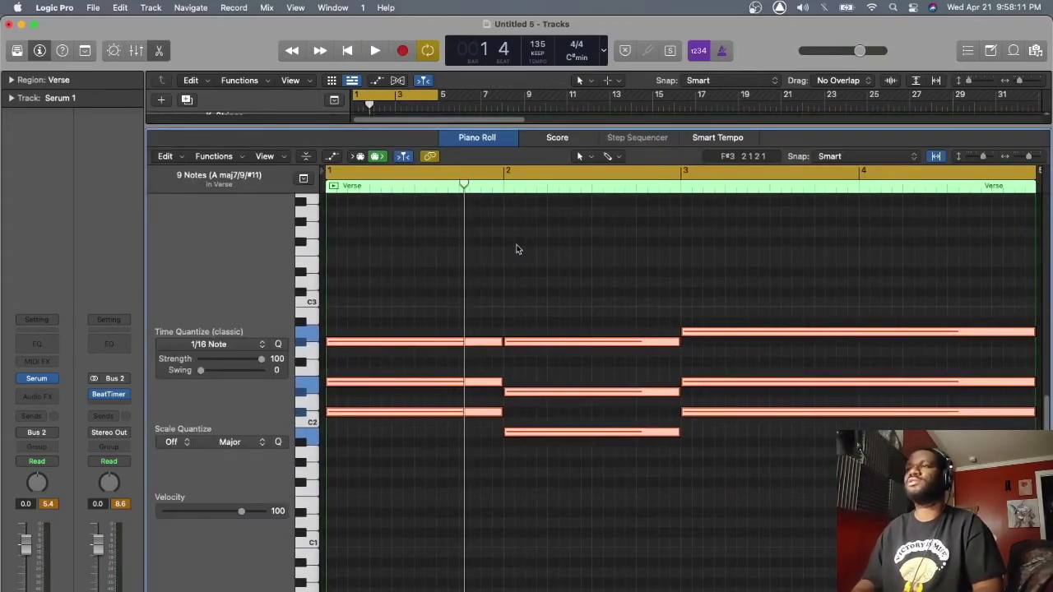
pyautogui.moveTo(504, 125); pyautogui.dragTo(486, 277)
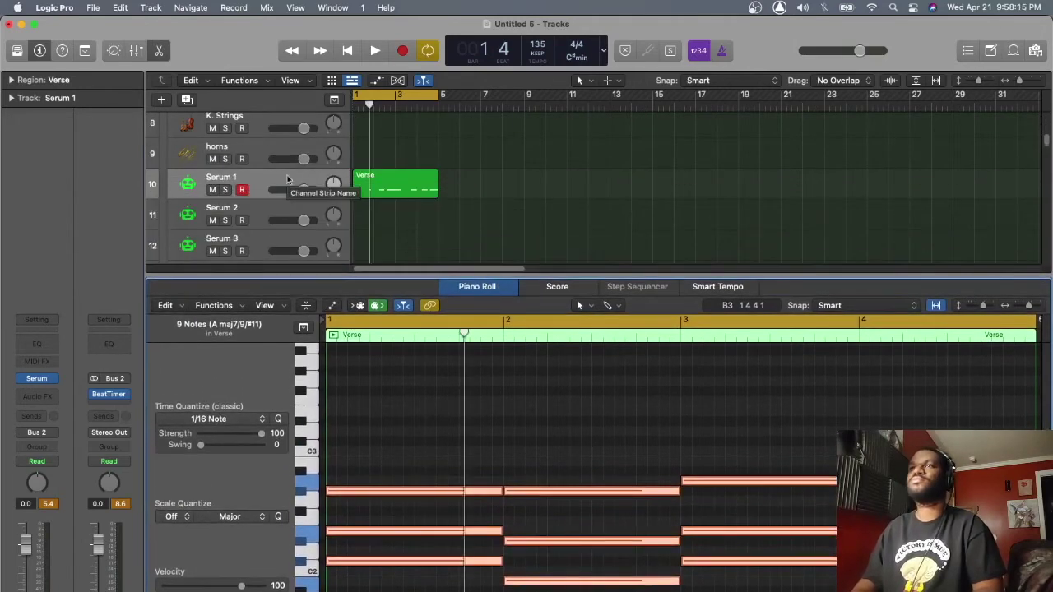
pyautogui.scroll(4, 304, 169)
pyautogui.click(294, 199)
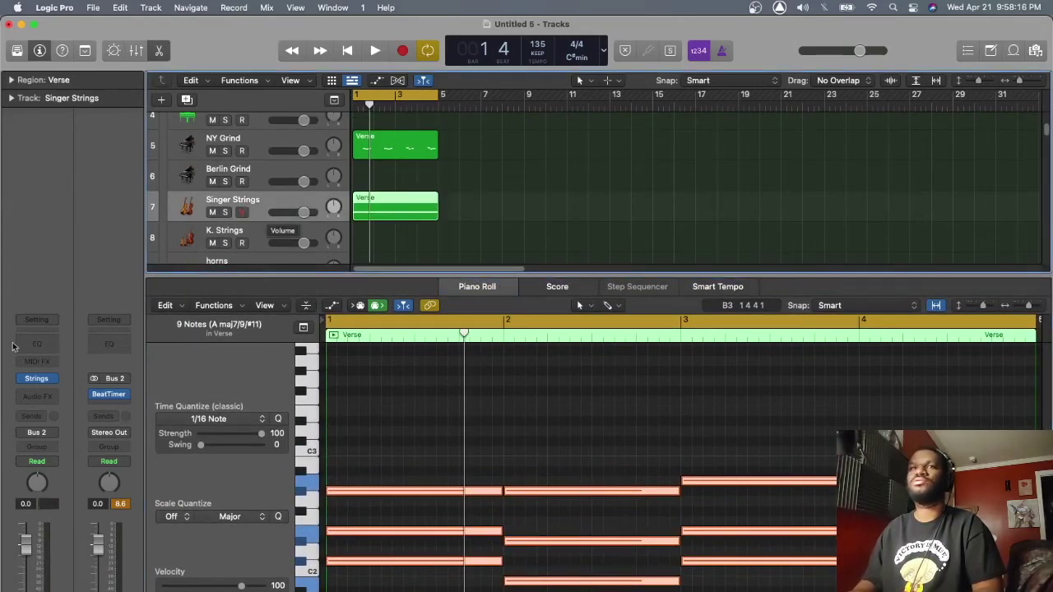
pyautogui.click(38, 380)
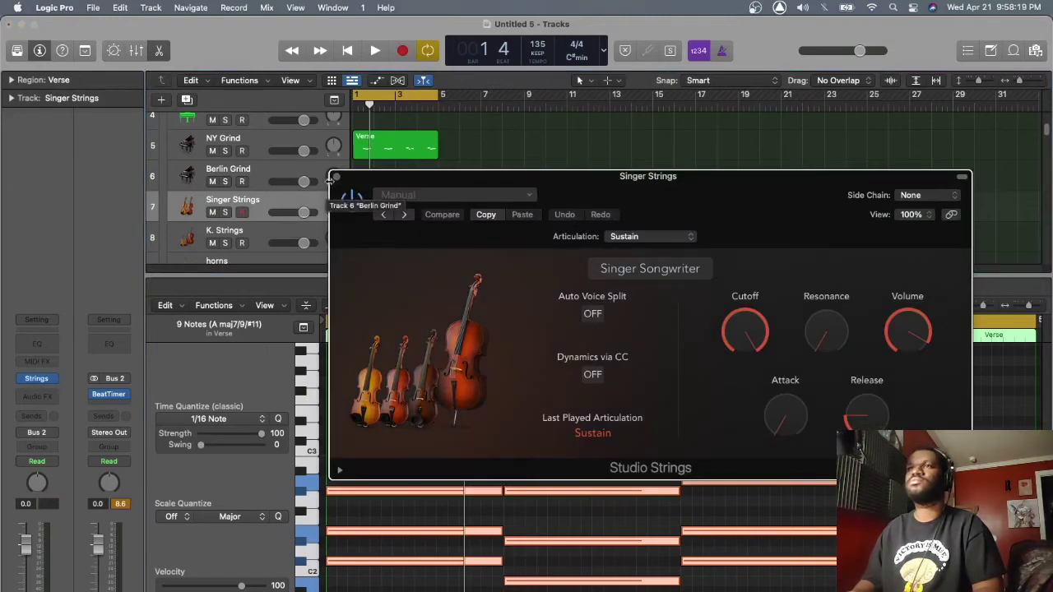
pyautogui.click(336, 180)
# - Move the Verse region from Singer Strings to the K. Strings track and audition it with the Kontakt 08 Pizzicato instrument
pyautogui.click(472, 179)
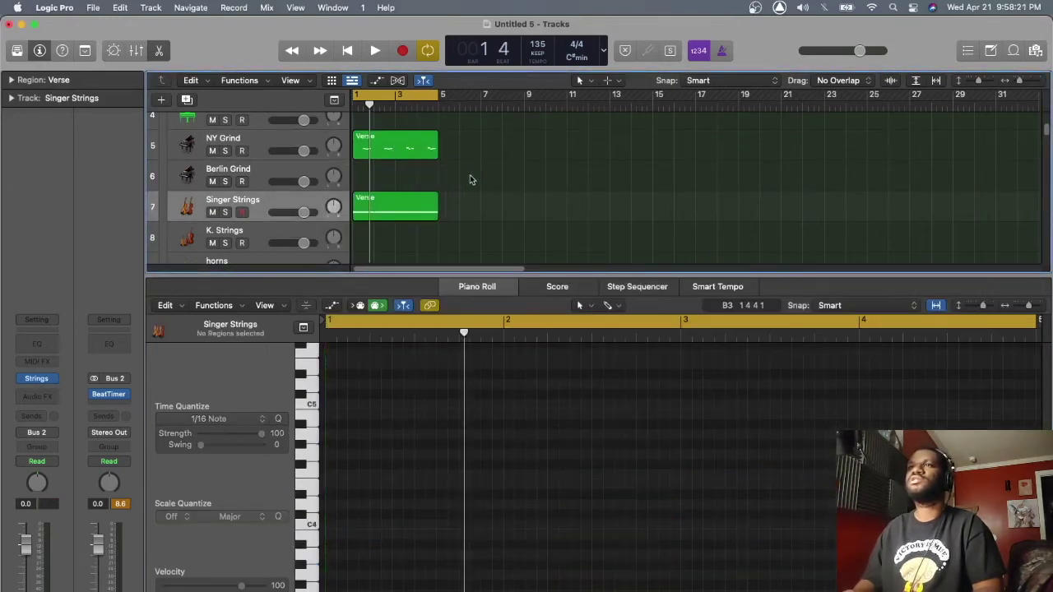
pyautogui.moveTo(384, 200); pyautogui.dragTo(384, 227)
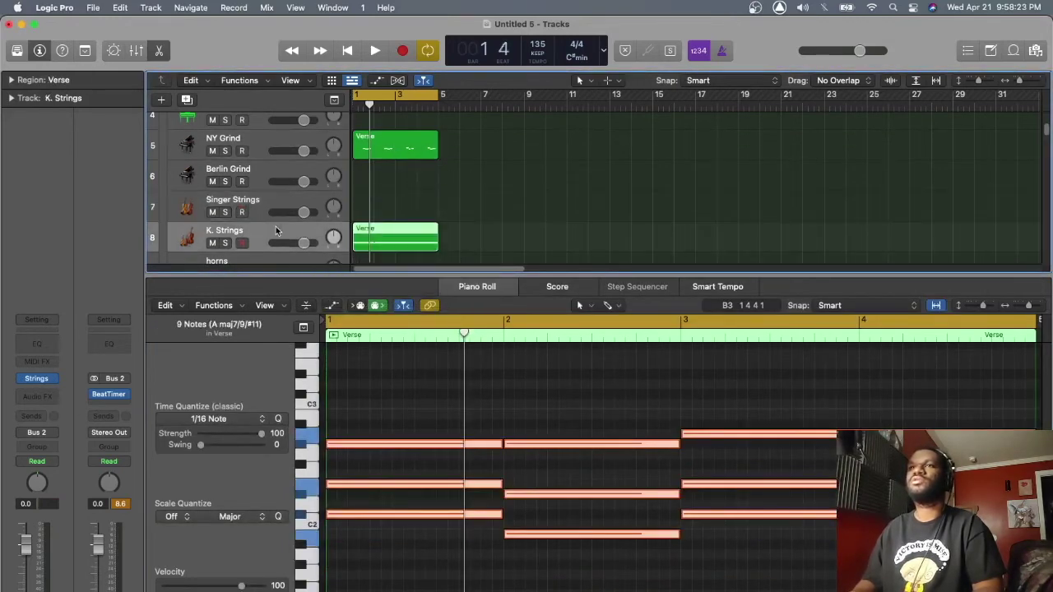
pyautogui.click(38, 380)
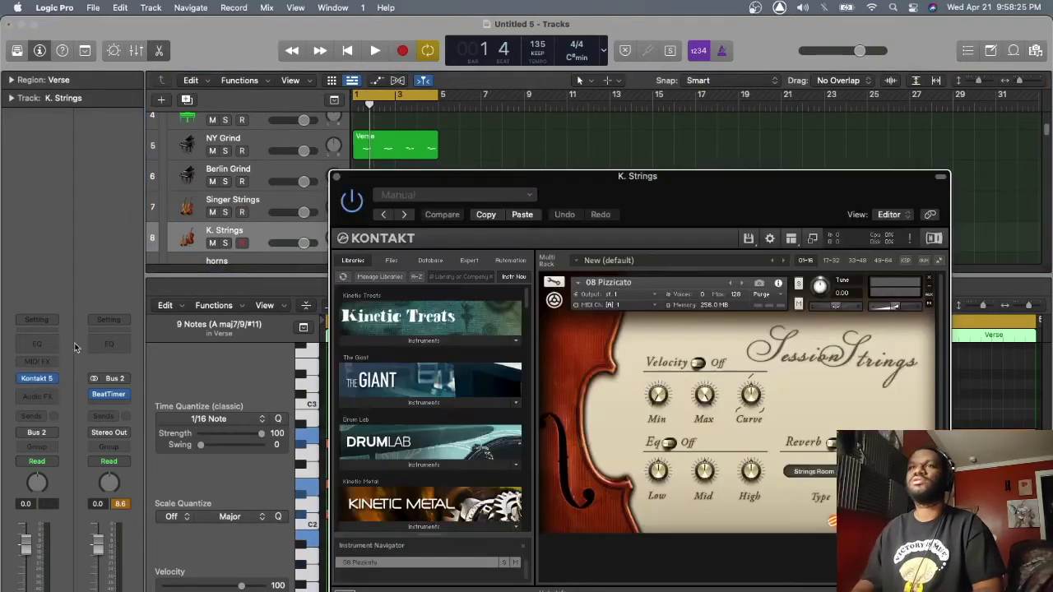
pyautogui.click(337, 177)
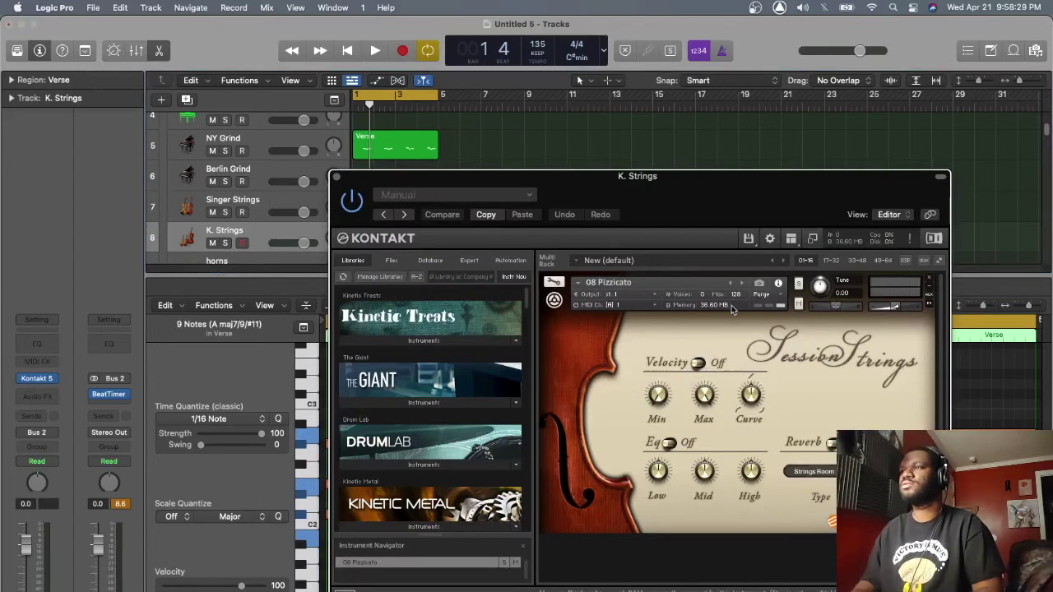
pyautogui.press('space')
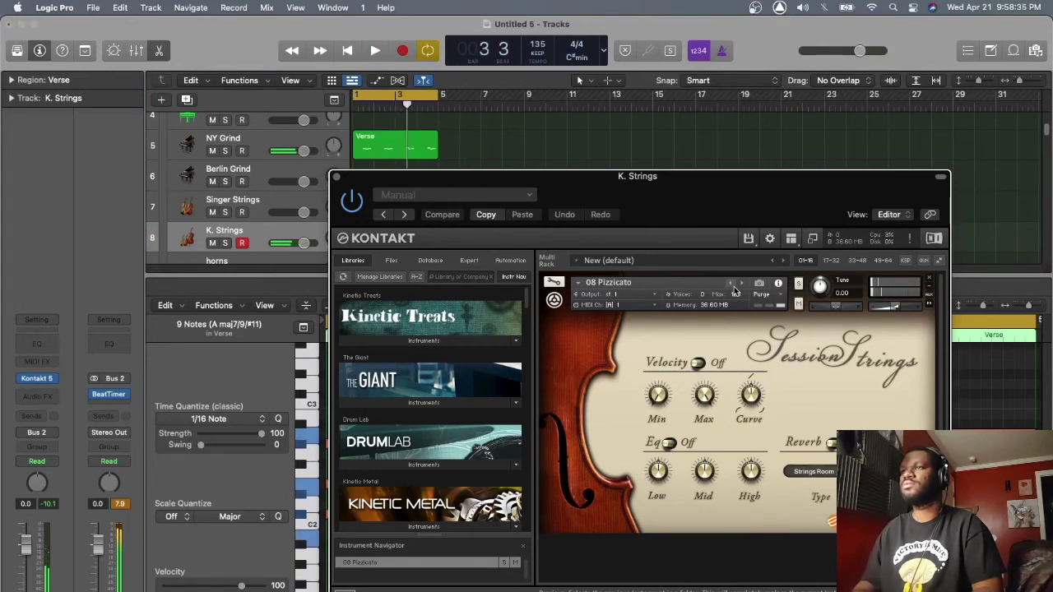
pyautogui.click(335, 176)
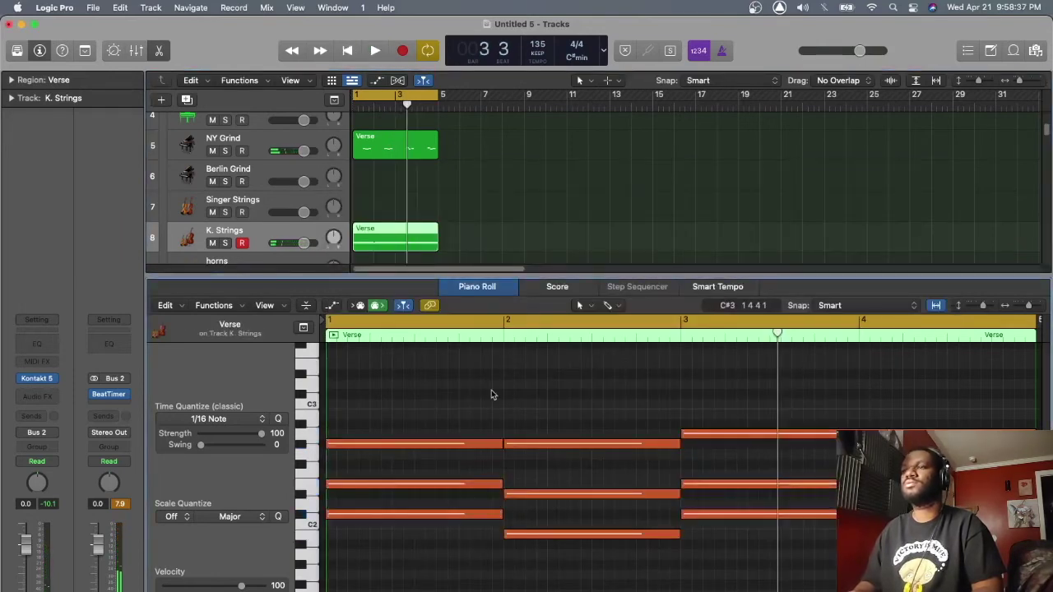
# - Shorten all the string chord notes in bars 1 to 3 to a length of 0 0 2 0
pyautogui.moveTo(445, 399); pyautogui.dragTo(755, 561)
pyautogui.moveTo(498, 520); pyautogui.dragTo(345, 510)
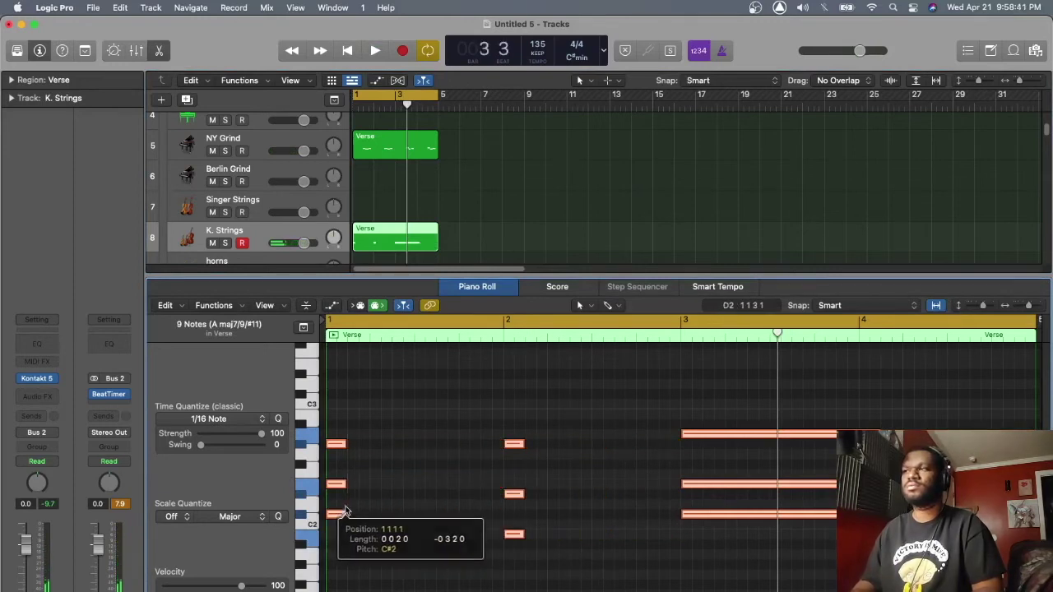
pyautogui.click(392, 454)
pyautogui.moveTo(862, 401); pyautogui.dragTo(701, 517)
pyautogui.moveTo(739, 557); pyautogui.dragTo(334, 392)
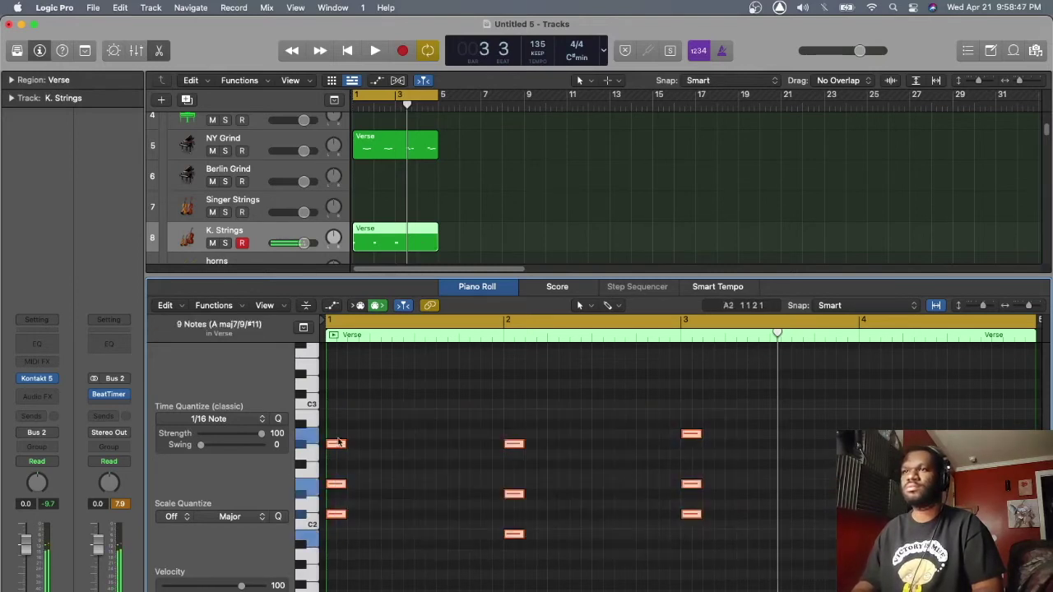
# - Shift all the string chords to beat 2 of their bars, play them, and copy the bar 3 chord to beat 2 of bar 4
pyautogui.moveTo(338, 448); pyautogui.dragTo(384, 449)
pyautogui.press('space')
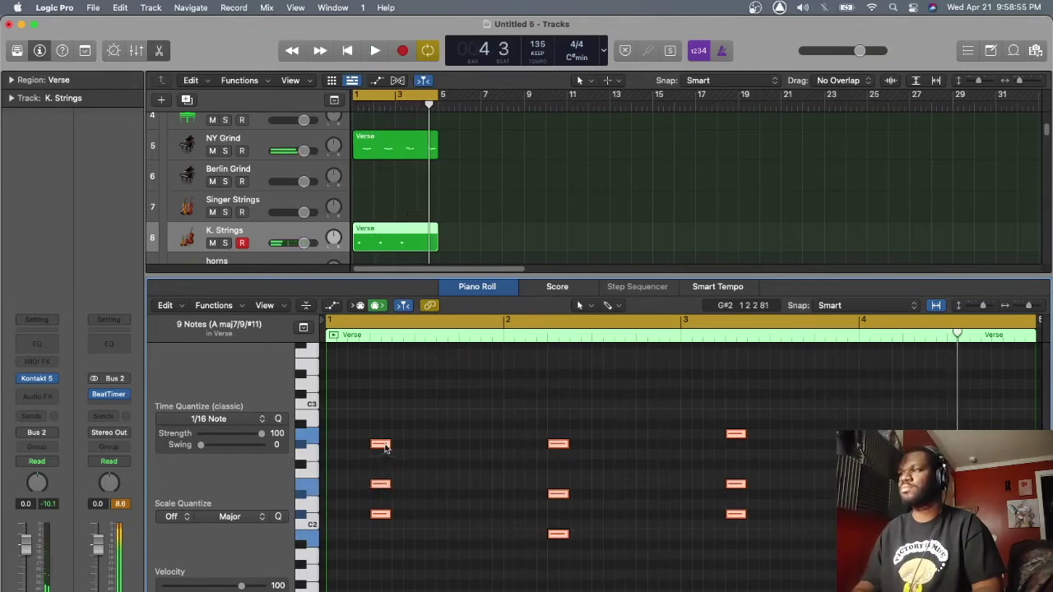
pyautogui.moveTo(726, 393); pyautogui.dragTo(755, 568)
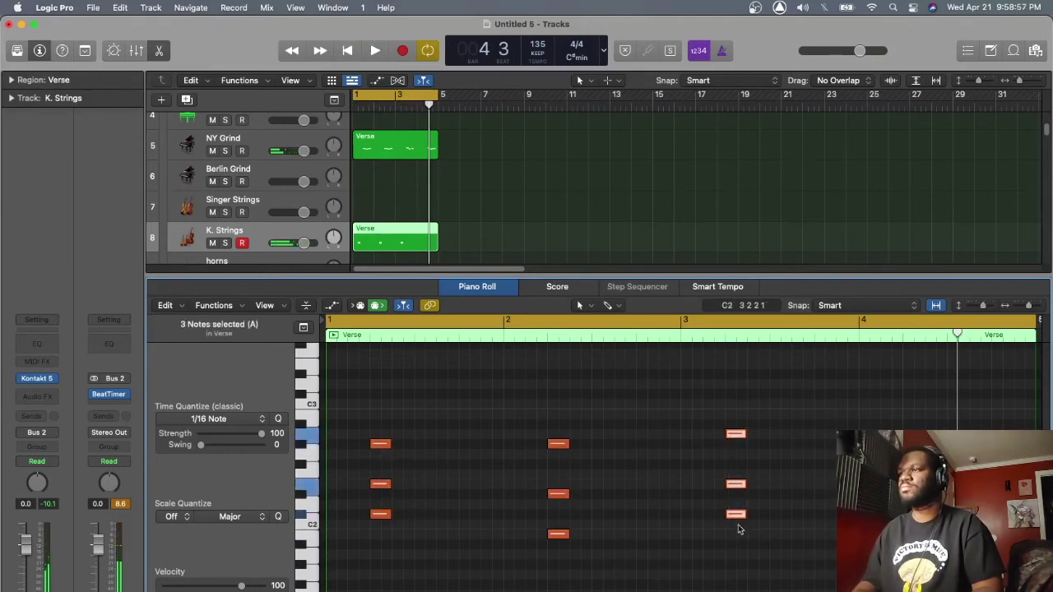
pyautogui.moveTo(736, 516); pyautogui.dragTo(913, 515)
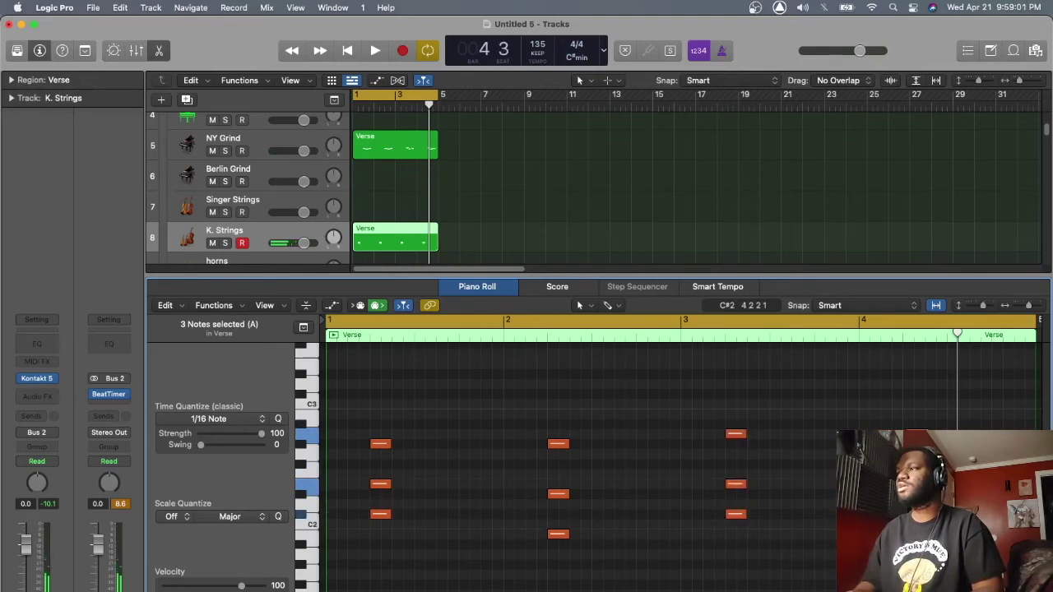
# - Transpose all the K. Strings notes up two octaves, playing the loop after each octave
pyautogui.press('super+a')
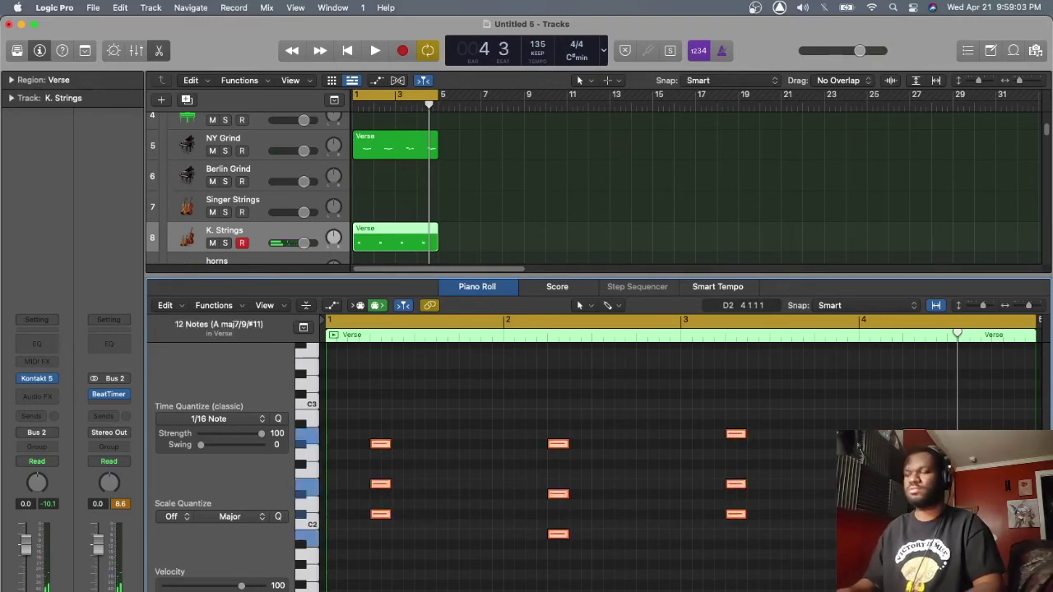
pyautogui.hotkey('shift', 'alt', 'Up')
pyautogui.press('Return')
pyautogui.press('space')
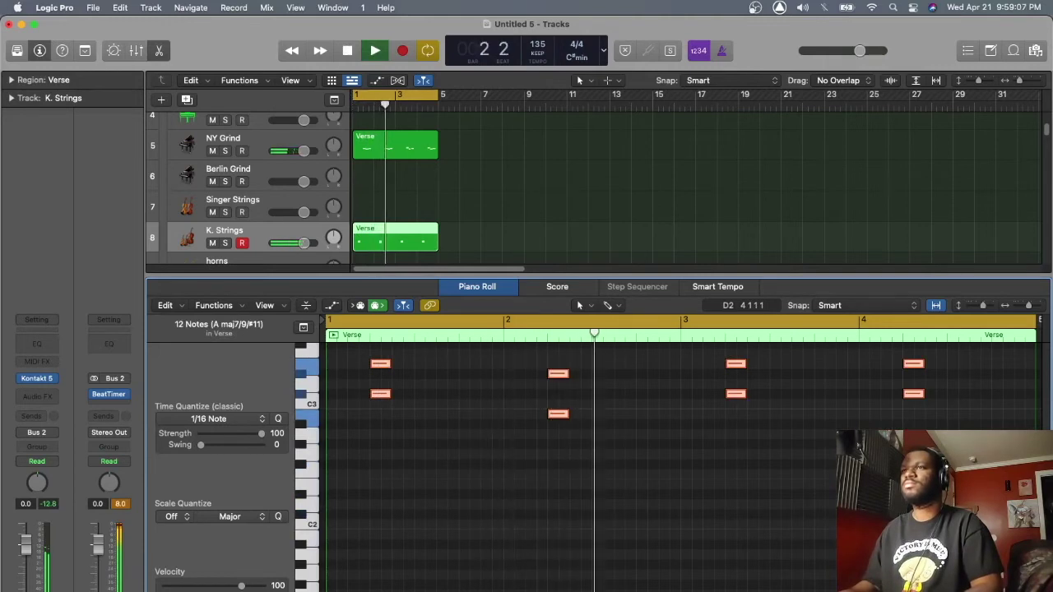
pyautogui.press('space')
pyautogui.hotkey('shift', 'alt', 'Up')
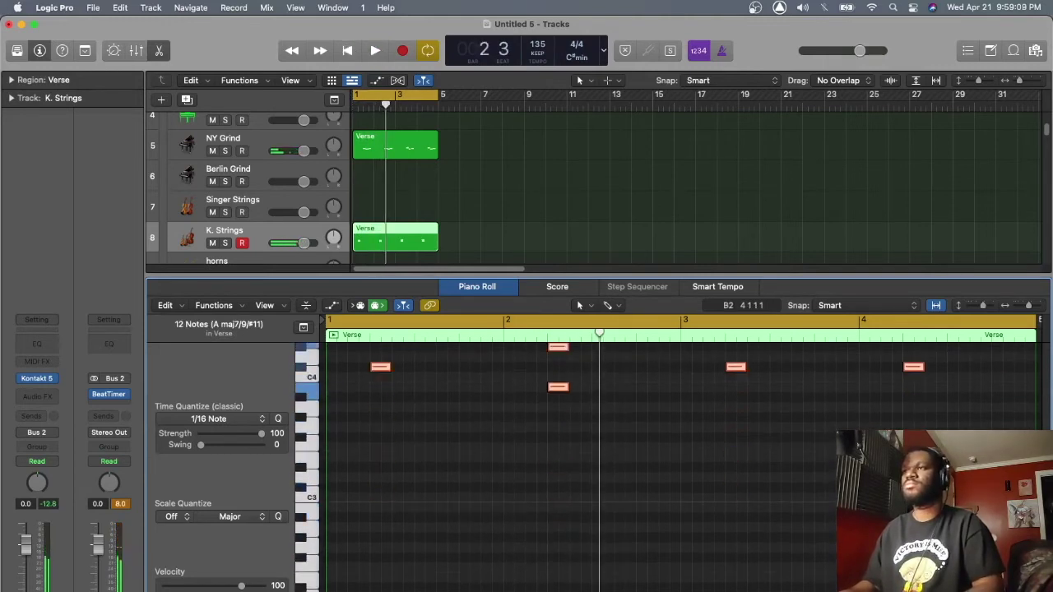
pyautogui.press('space')
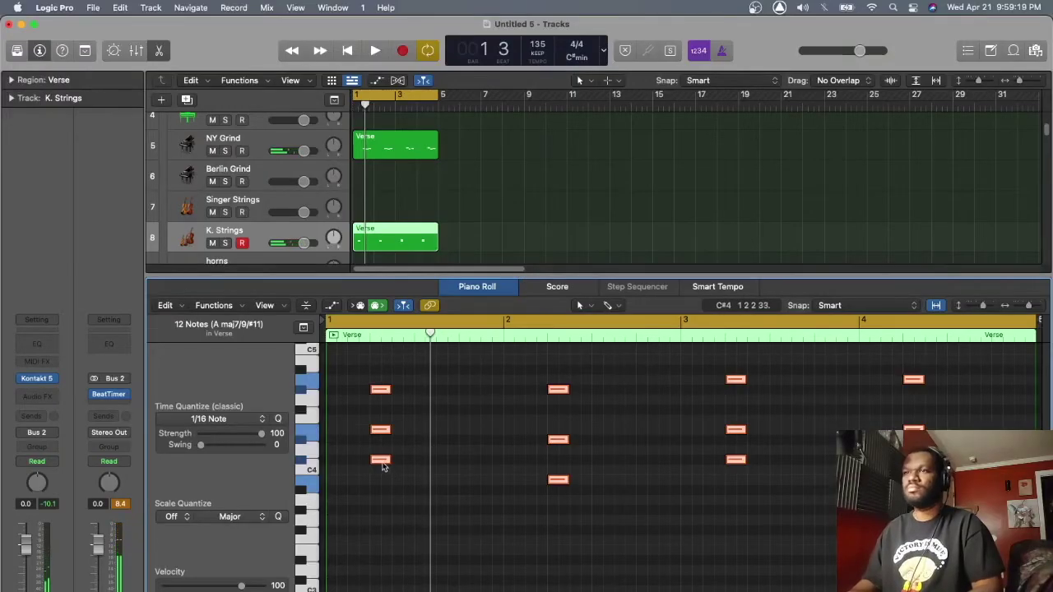
# - Copy all the K. Strings chords one octave lower to layer them, and play the result
pyautogui.rightClick(381, 466)
pyautogui.click(363, 485)
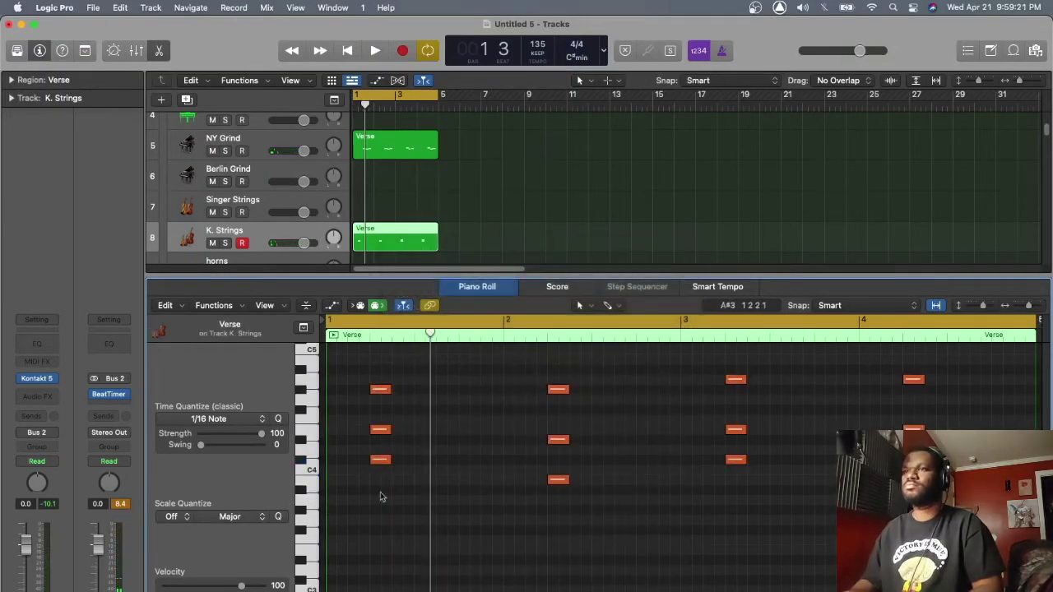
pyautogui.press('super+a')
pyautogui.moveTo(381, 466); pyautogui.dragTo(383, 582)
pyautogui.press('space')
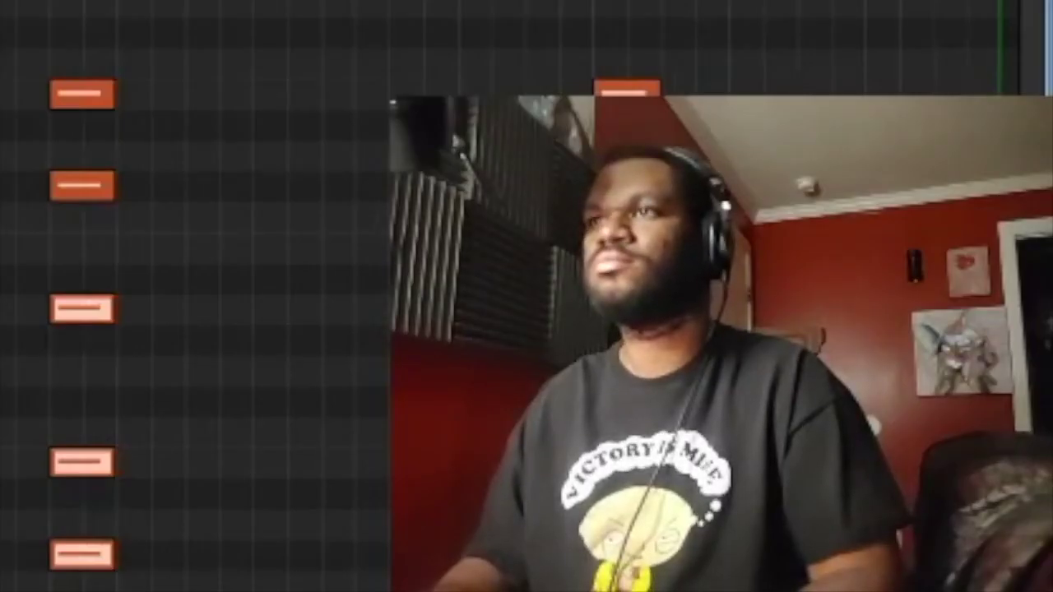
# - Close the Piano Roll and open the SL folder on the Desktop in the All Files browser
pyautogui.press('F7')
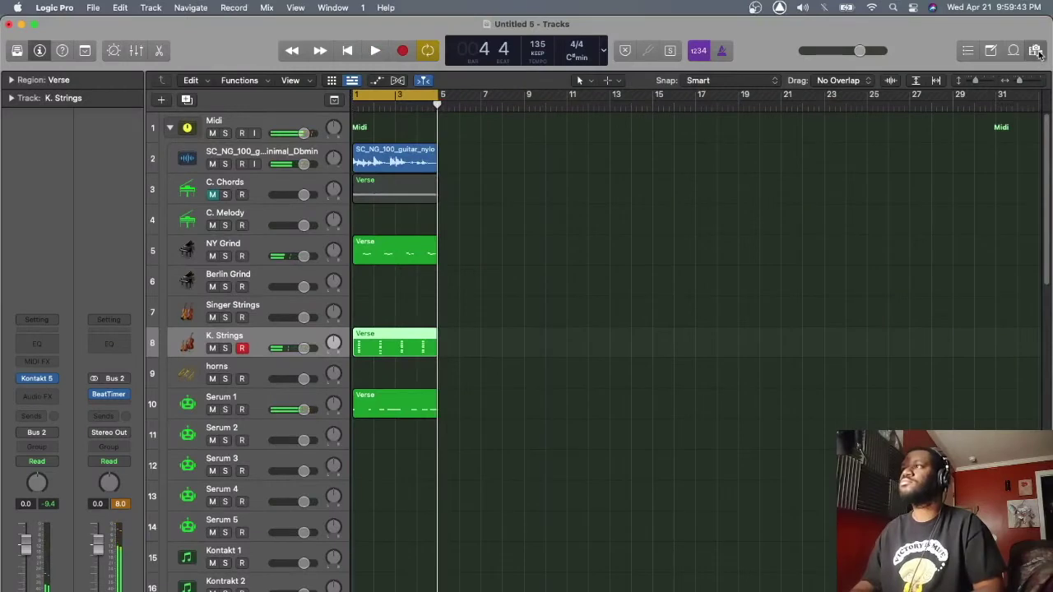
pyautogui.click(1036, 51)
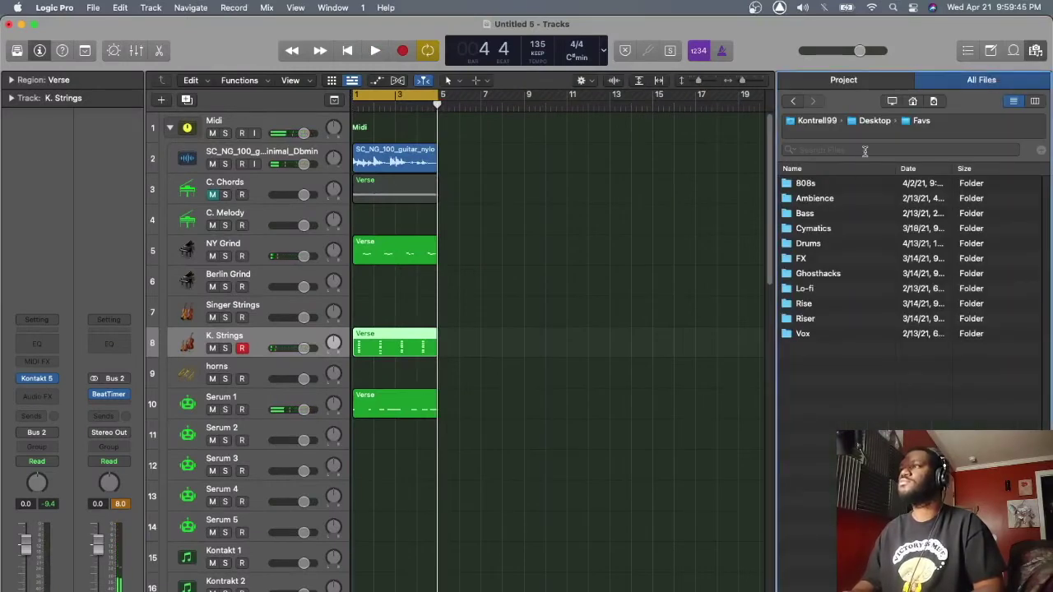
pyautogui.click(875, 121)
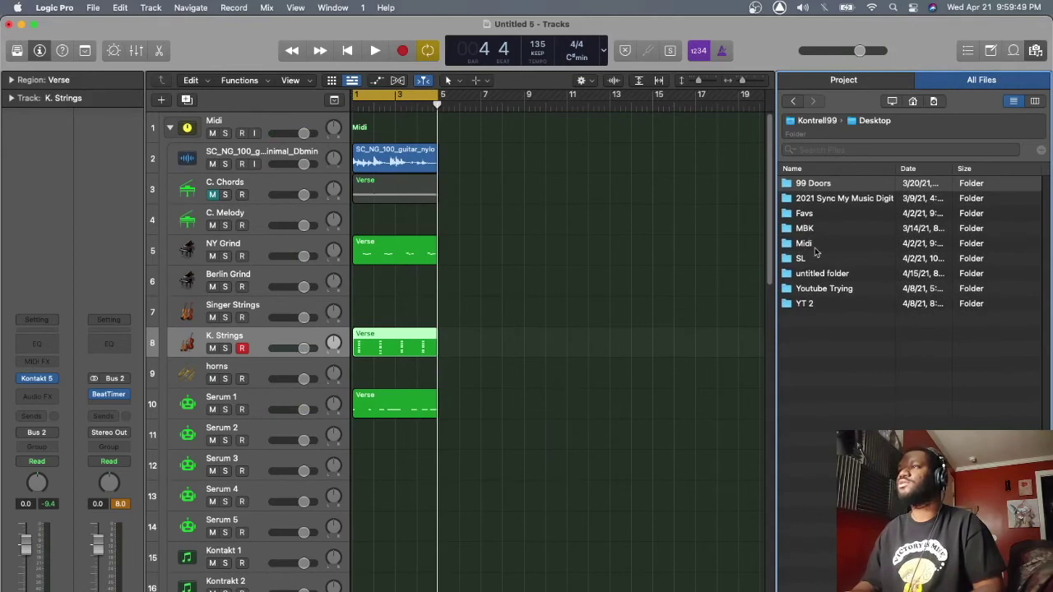
pyautogui.doubleClick(809, 260)
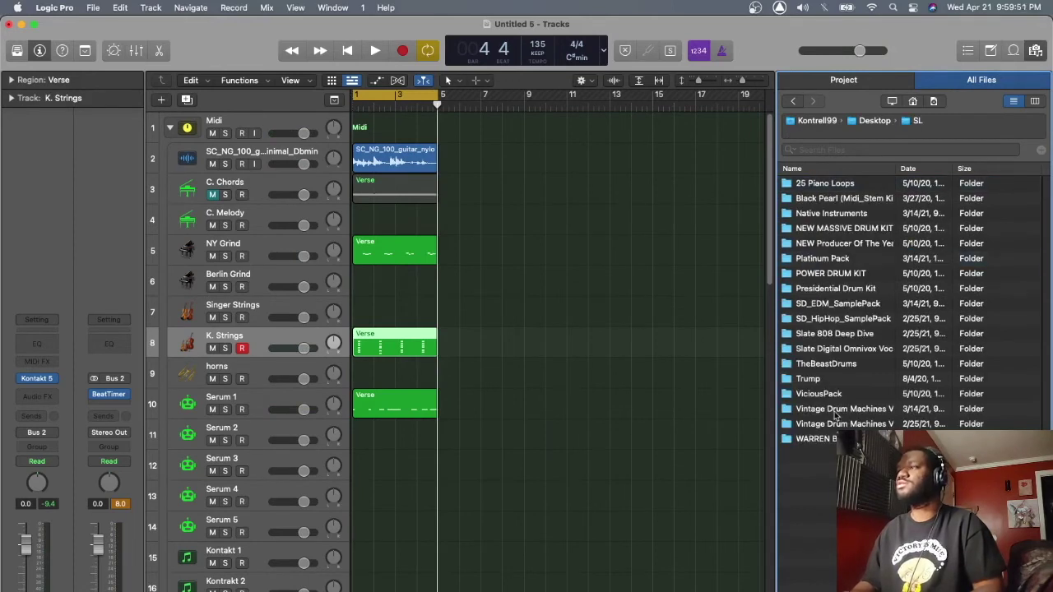
# - Open the One Shots folder of the Slate Digital Omnivox vocal samples and widen the name column to read the full file names
pyautogui.click(846, 322)
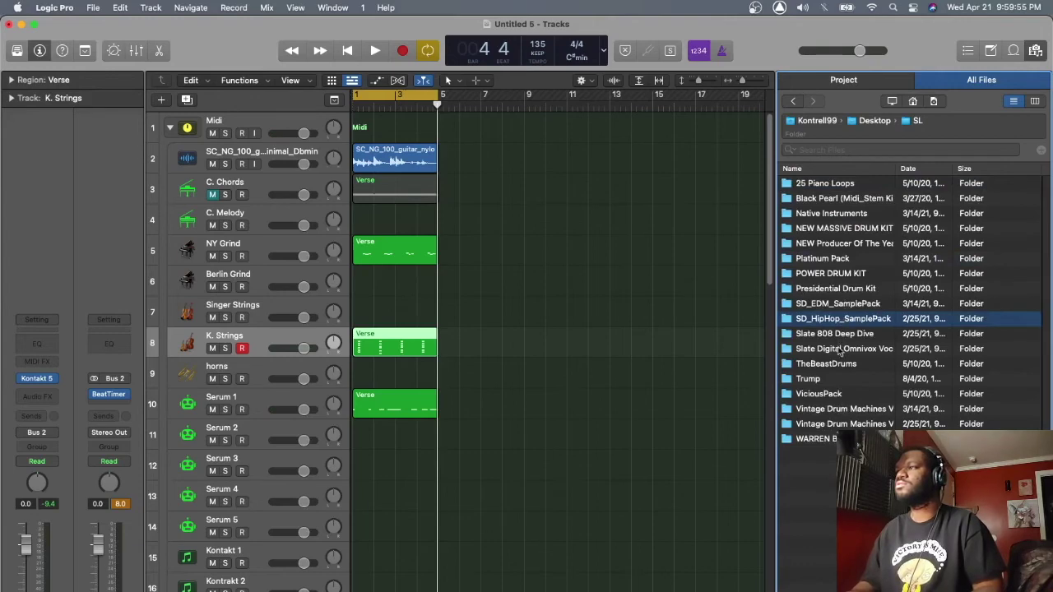
pyautogui.doubleClick(840, 349)
pyautogui.doubleClick(819, 200)
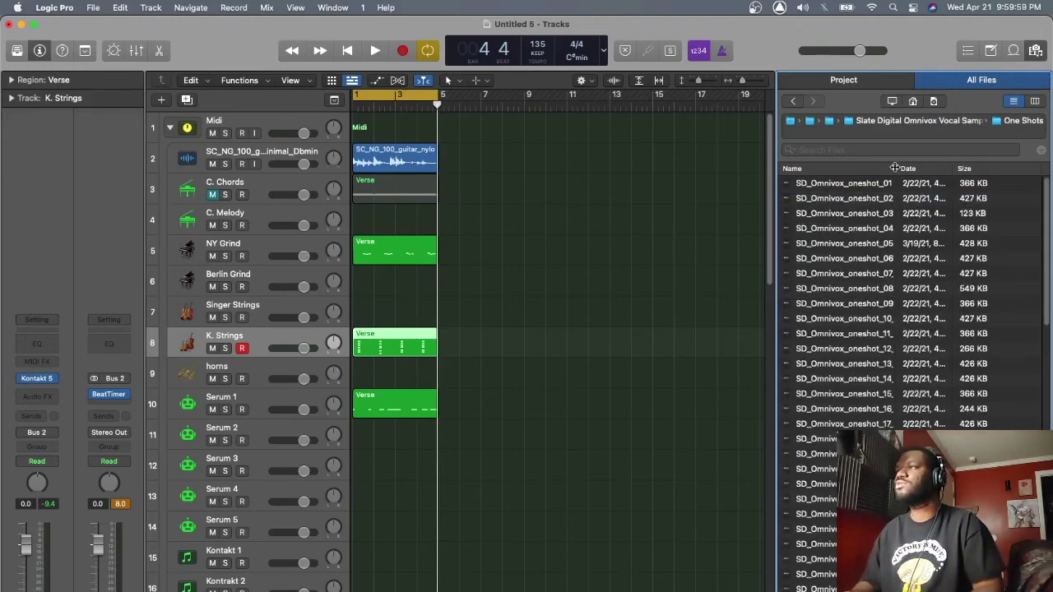
pyautogui.moveTo(894, 168); pyautogui.dragTo(944, 168)
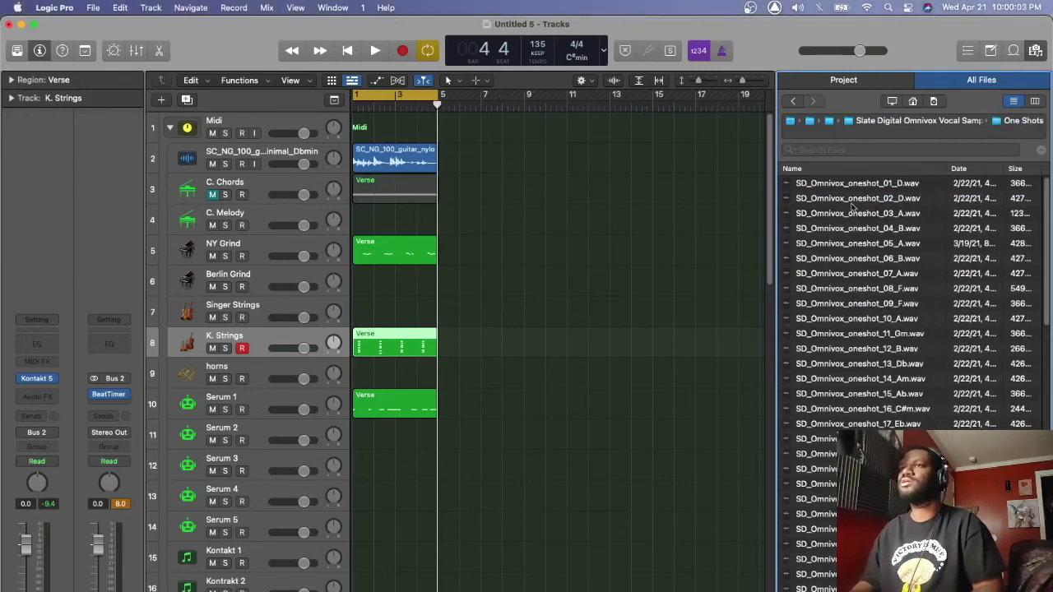
pyautogui.scroll(-5, 942, 387)
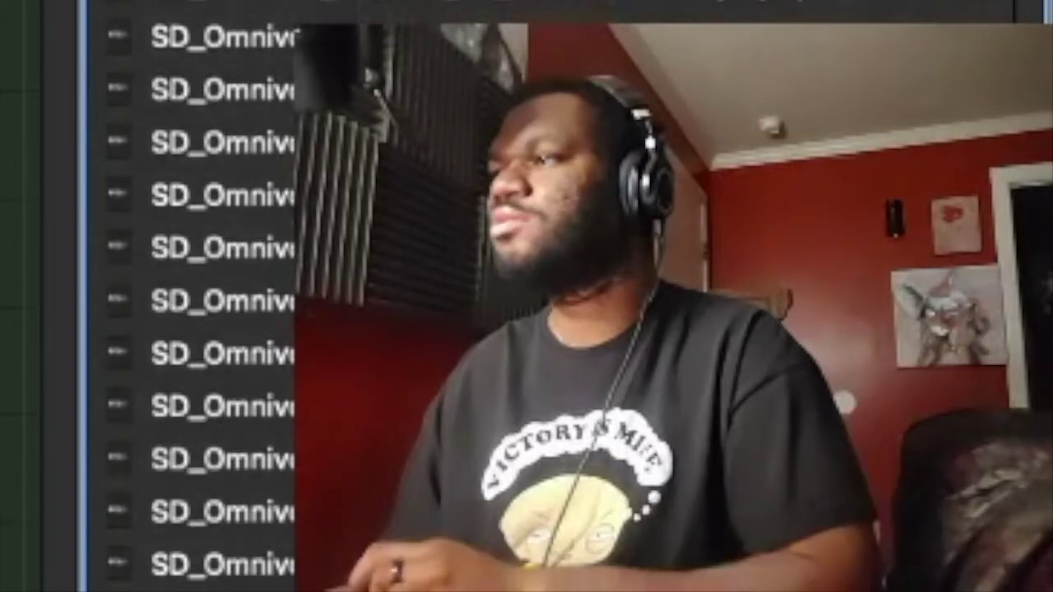
# - Place the SD_Omnivox_oneshot_30_C#m vocal sample at bars 2 and 4 on its own audio track and lower that track's volume to -8.4 dB
pyautogui.click(942, 525)
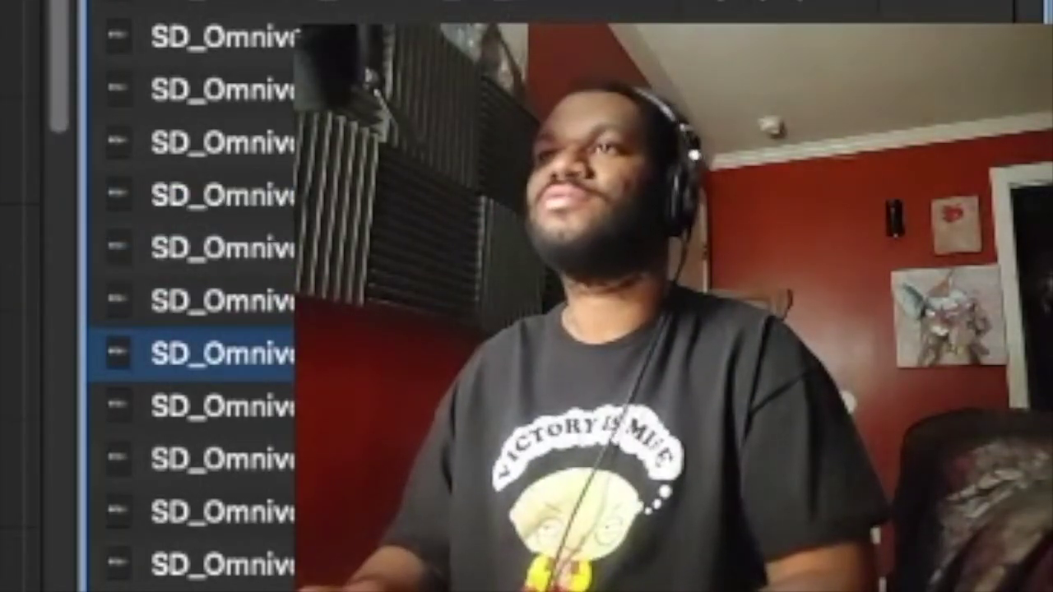
pyautogui.moveTo(405, 196); pyautogui.dragTo(523, 196)
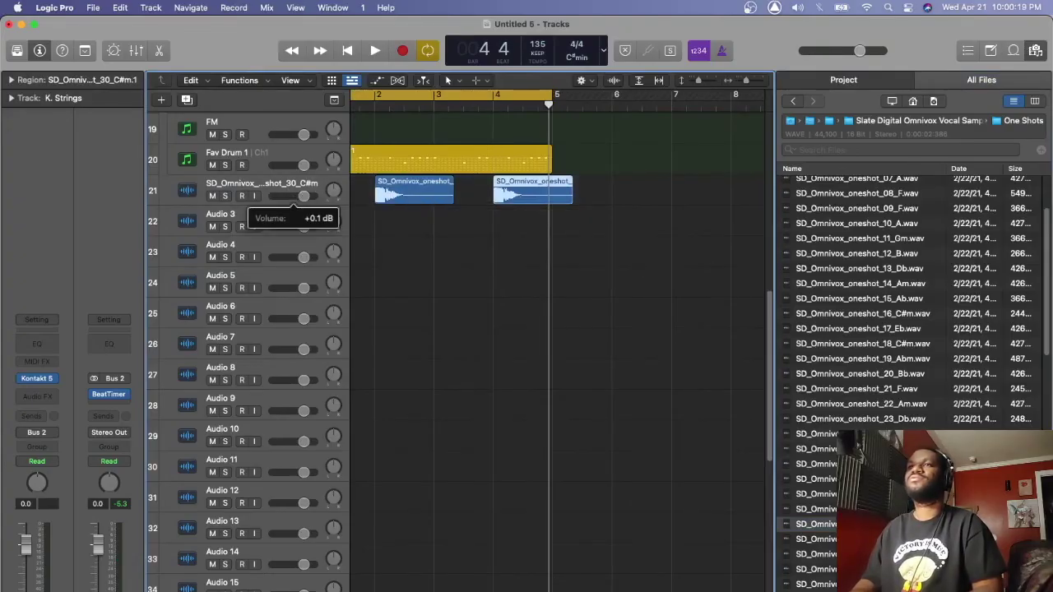
pyautogui.scroll(4, 288, 173)
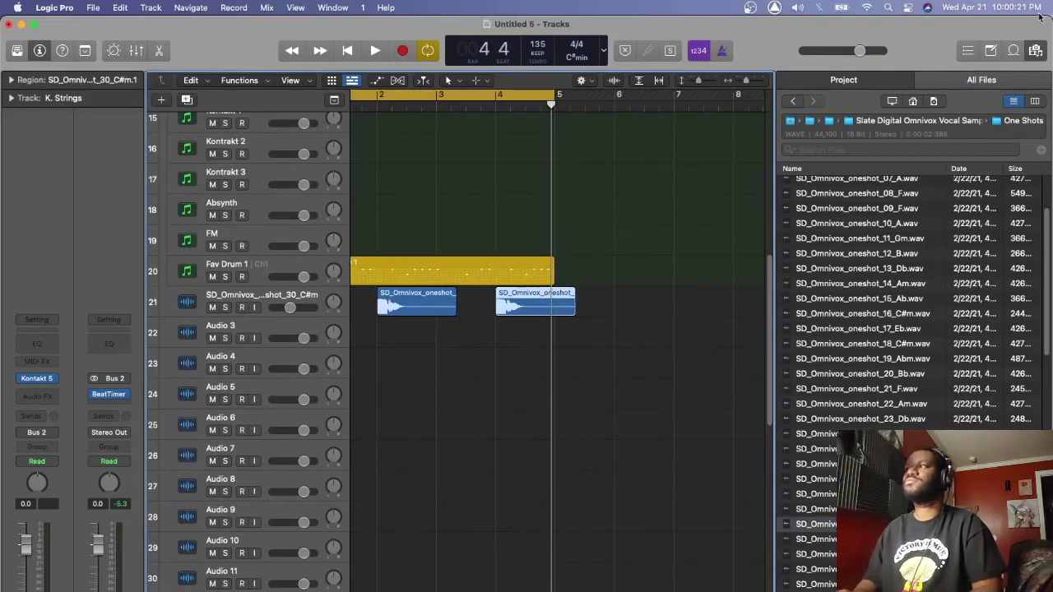
# - Close the file browser and move the vocal one-shot track up to directly above the nylon guitar track
pyautogui.click(1036, 51)
pyautogui.scroll(2, 505, 352)
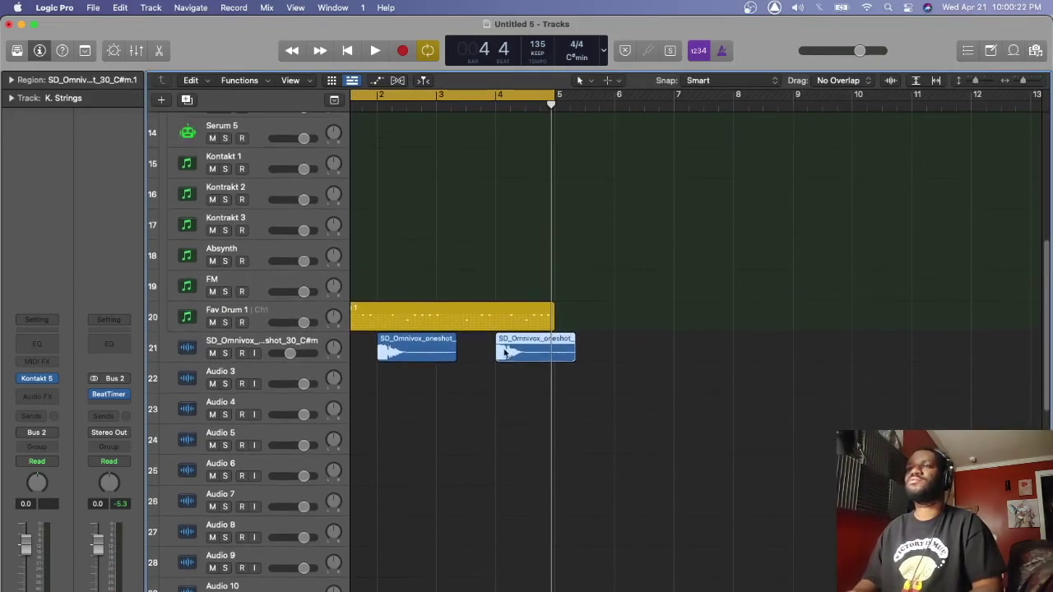
pyautogui.click(290, 349)
pyautogui.scroll(8, 289, 350)
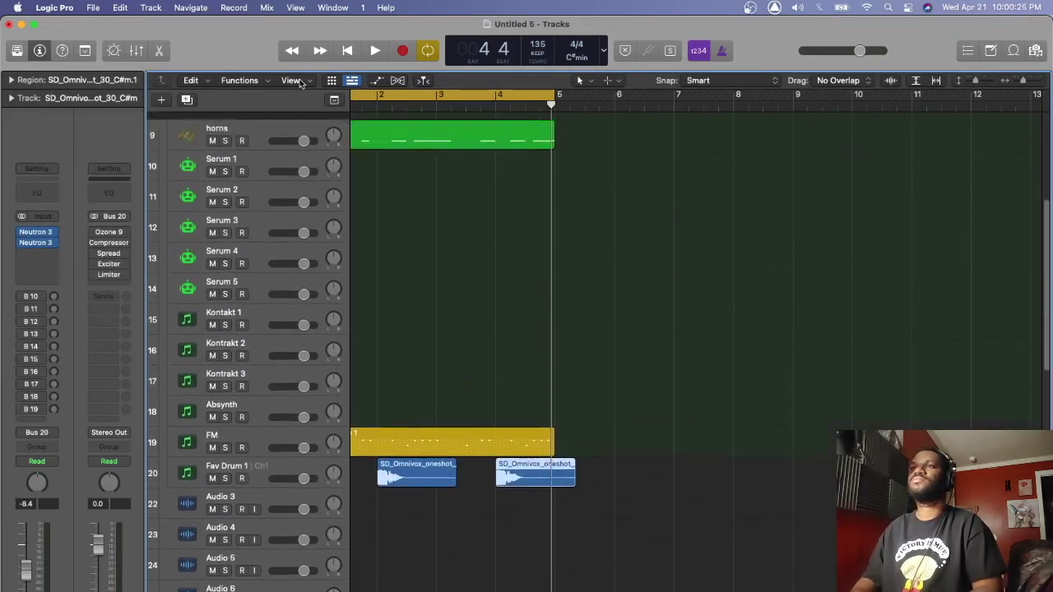
pyautogui.moveTo(300, 82); pyautogui.dragTo(289, 153)
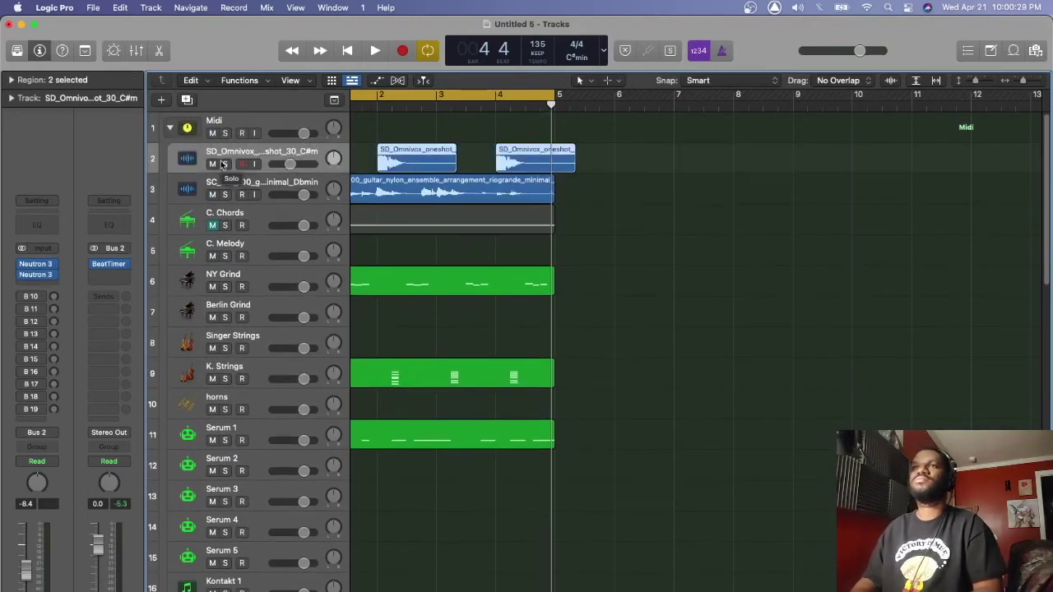
# - Play the loop, extend the ends of both vocal one-shot regions to about beat 4 of their next bars, and play it again
pyautogui.press('space')
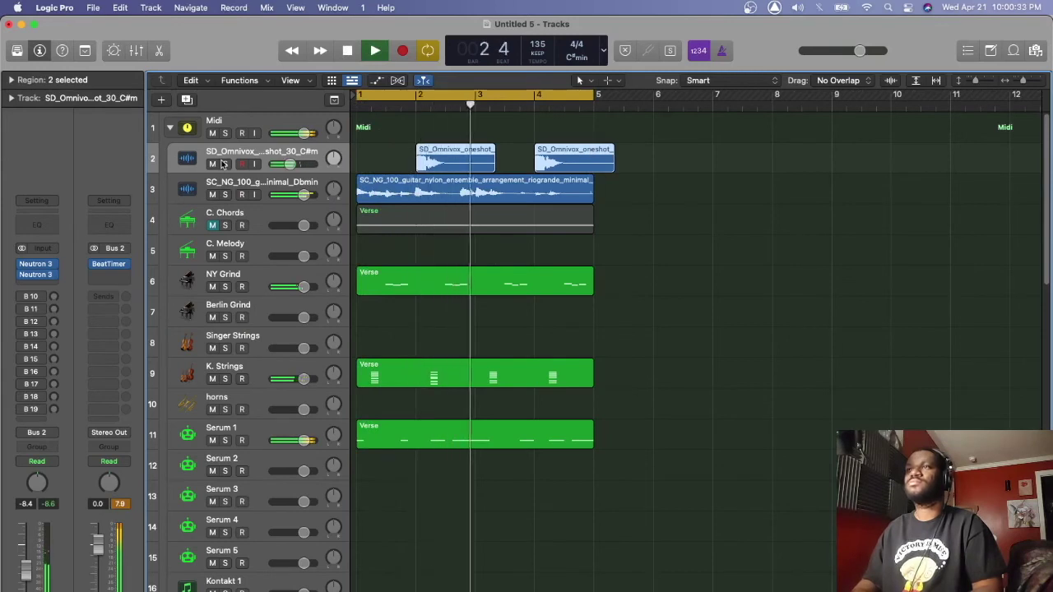
pyautogui.press('space')
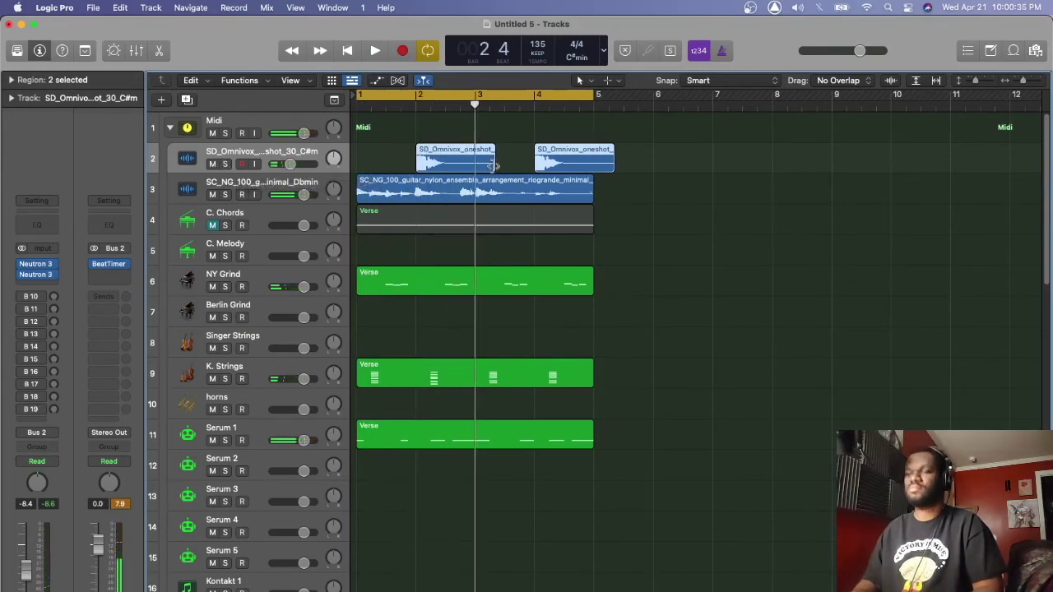
pyautogui.moveTo(493, 165); pyautogui.dragTo(515, 167)
pyautogui.press('space')
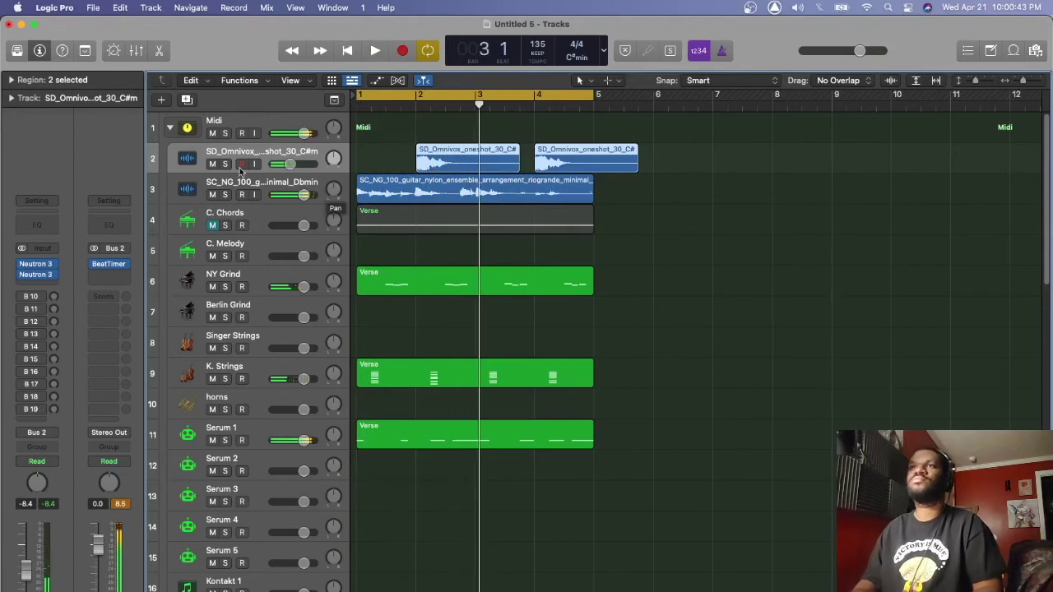
# - Remove the Neutron 3 Compressor and Neutron 3 Equalizer from the vocal one-shot track and insert Tapeboy in stereo
pyautogui.click(54, 277)
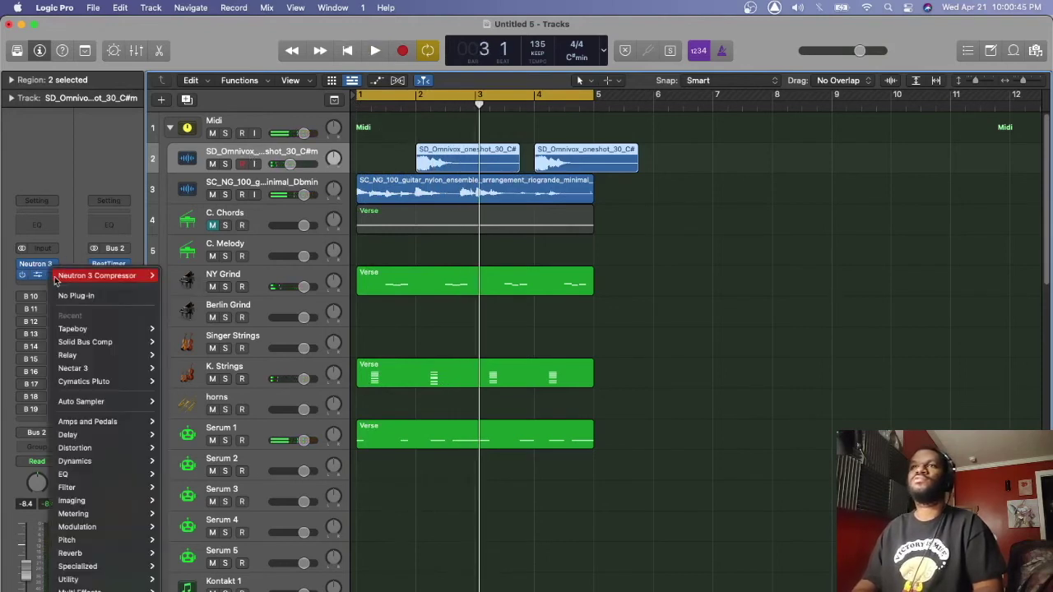
pyautogui.click(79, 297)
pyautogui.click(56, 274)
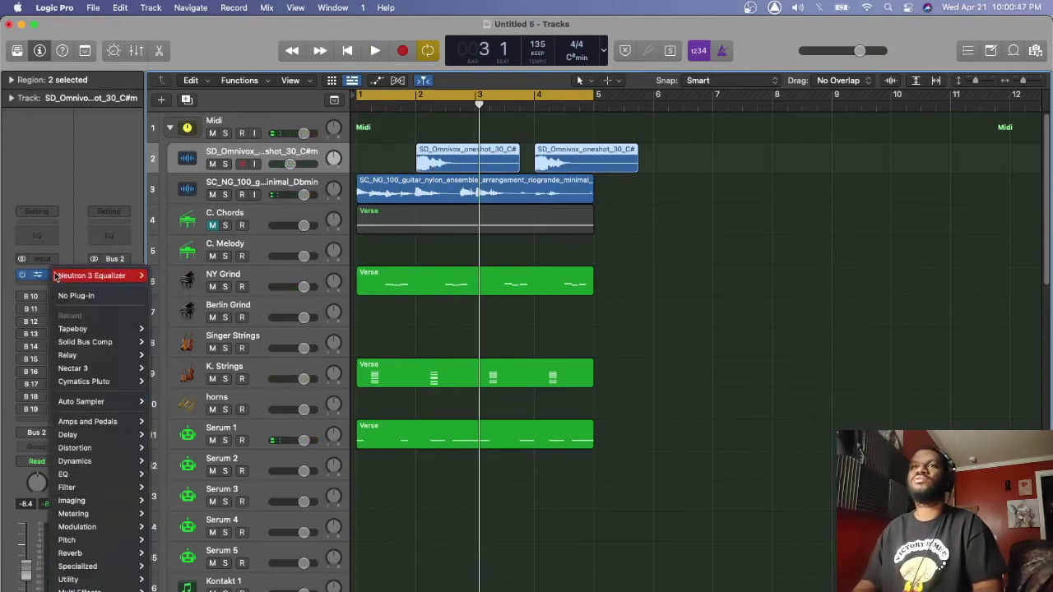
pyautogui.click(54, 292)
pyautogui.click(54, 280)
pyautogui.moveTo(74, 311)
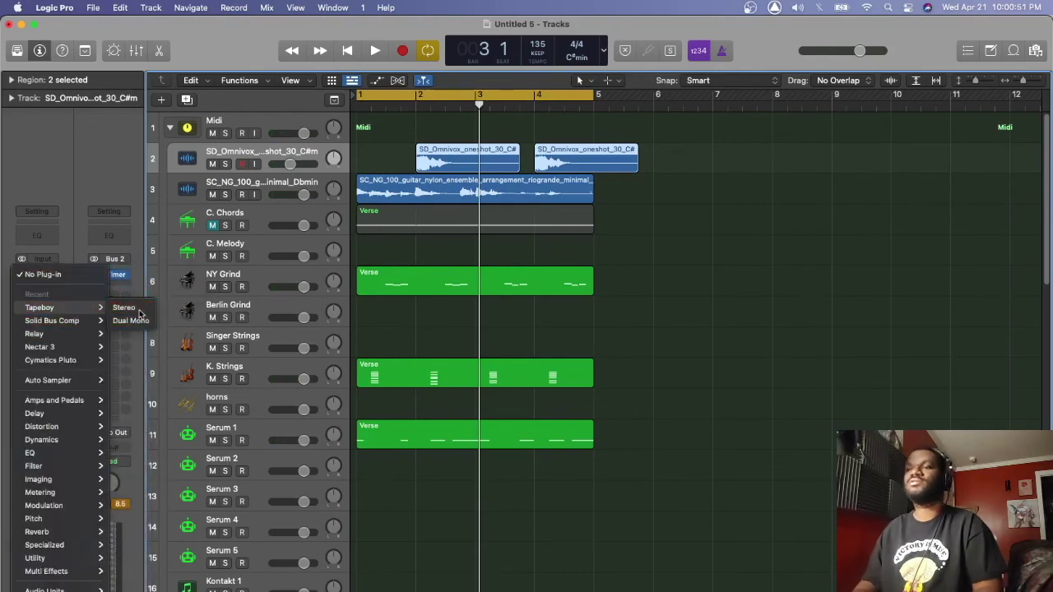
pyautogui.click(140, 314)
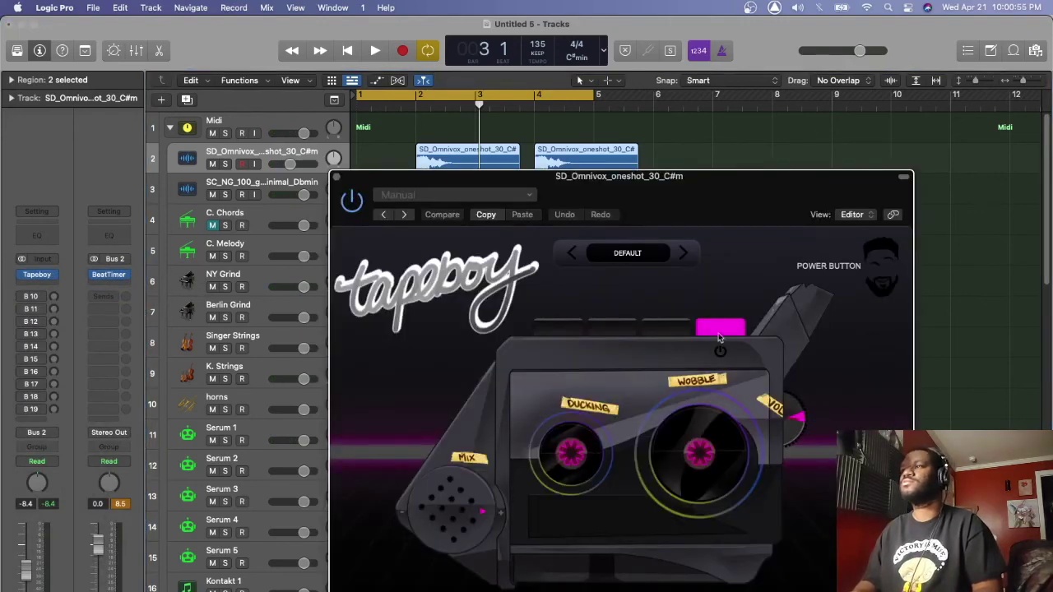
# - Switch on Tapeboy in Warm mode, raise the wobble to a moderately high amount, lower the hi-cut frequency, and play the loop
pyautogui.click(719, 334)
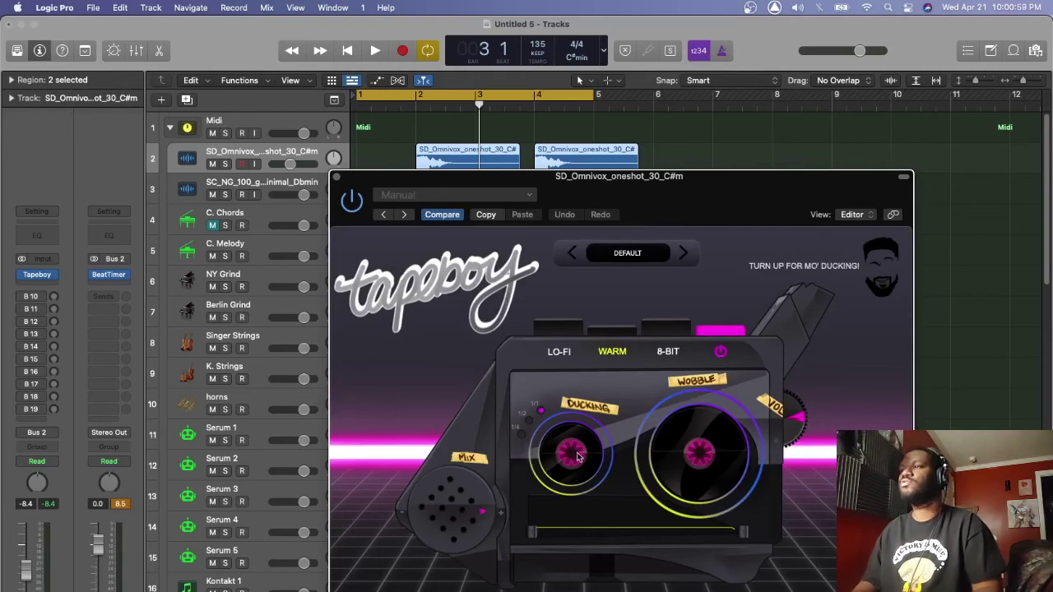
pyautogui.moveTo(697, 430); pyautogui.dragTo(697, 420)
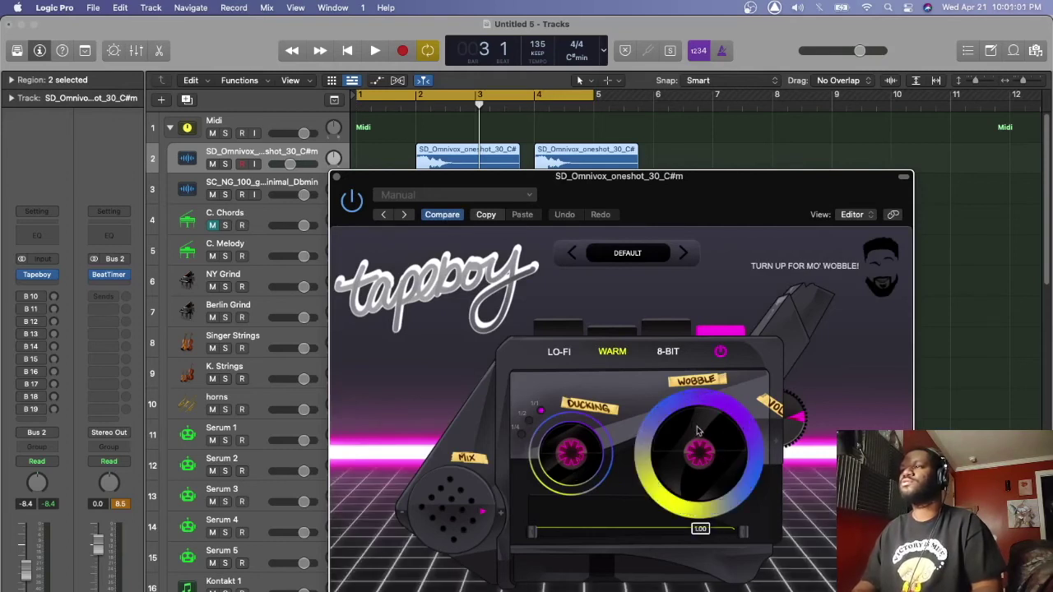
pyautogui.moveTo(700, 463); pyautogui.dragTo(701, 469)
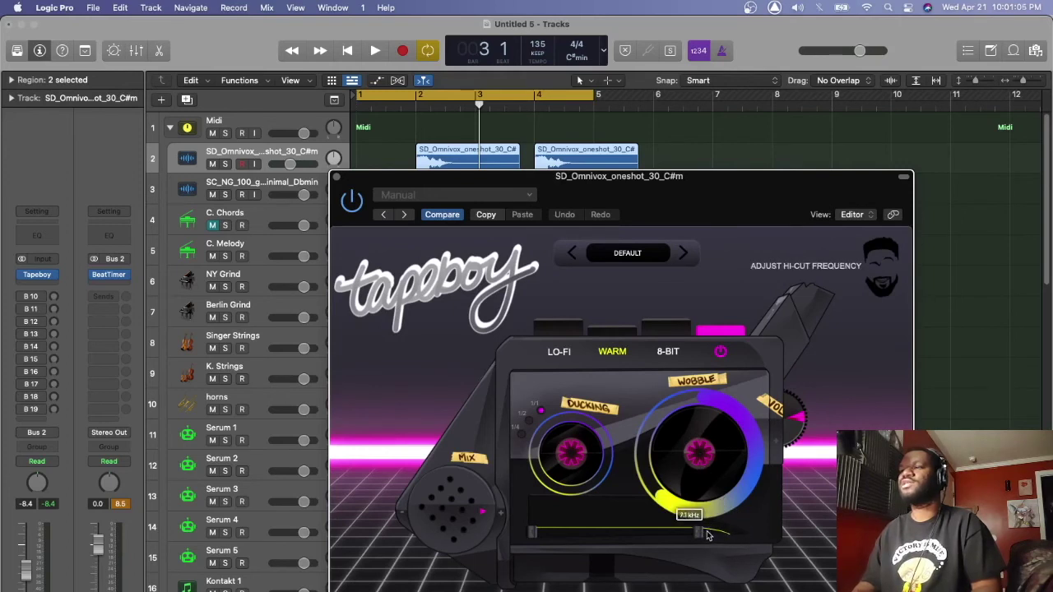
pyautogui.press('space')
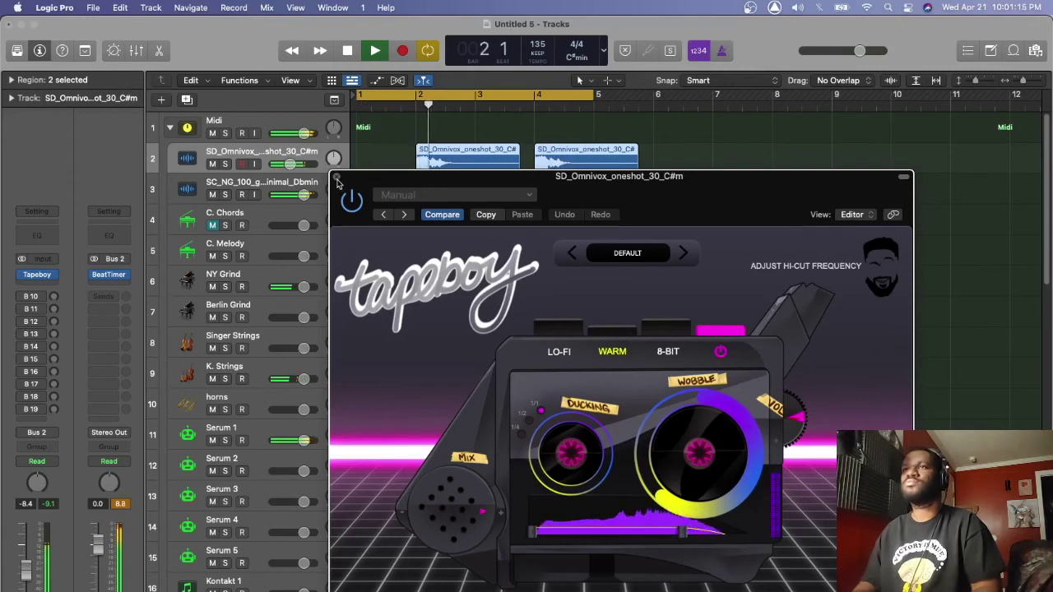
# - Close the Tapeboy window, deselect the regions, and replay the loop with the processed vocal one-shots
pyautogui.click(337, 179)
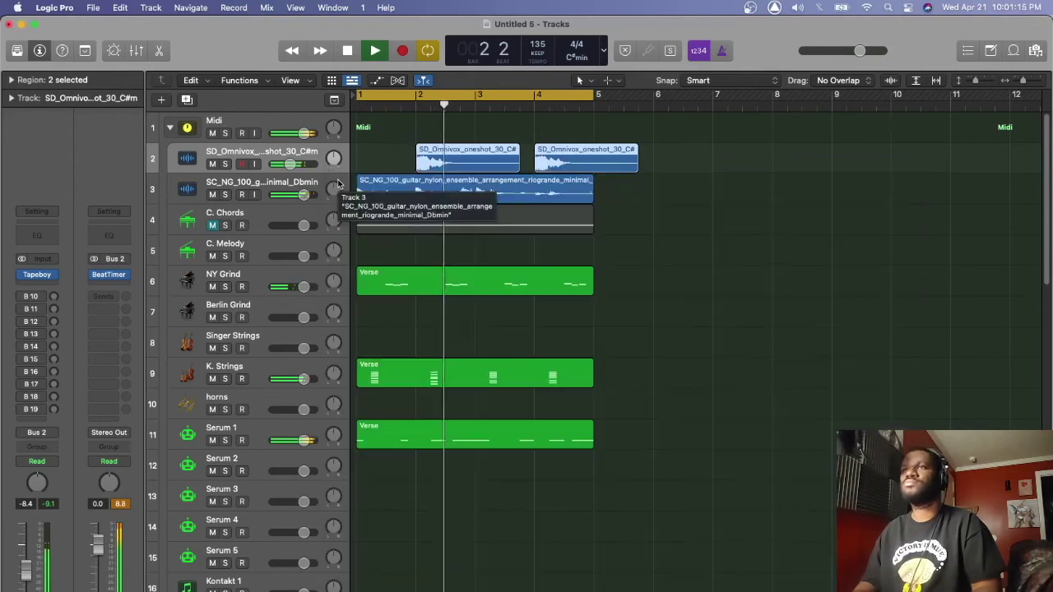
pyautogui.click(404, 249)
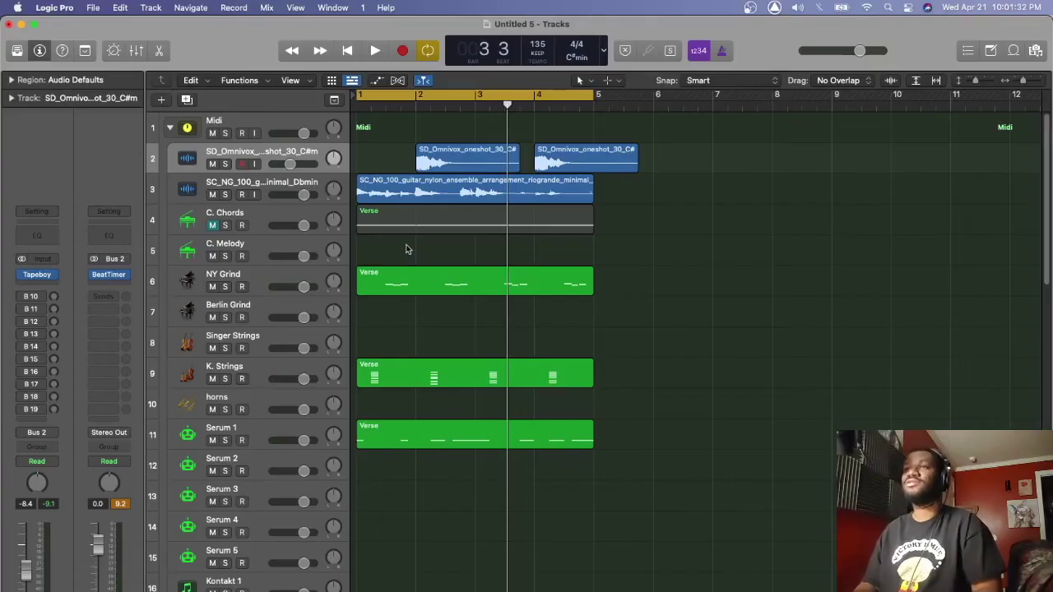
pyautogui.press('space')
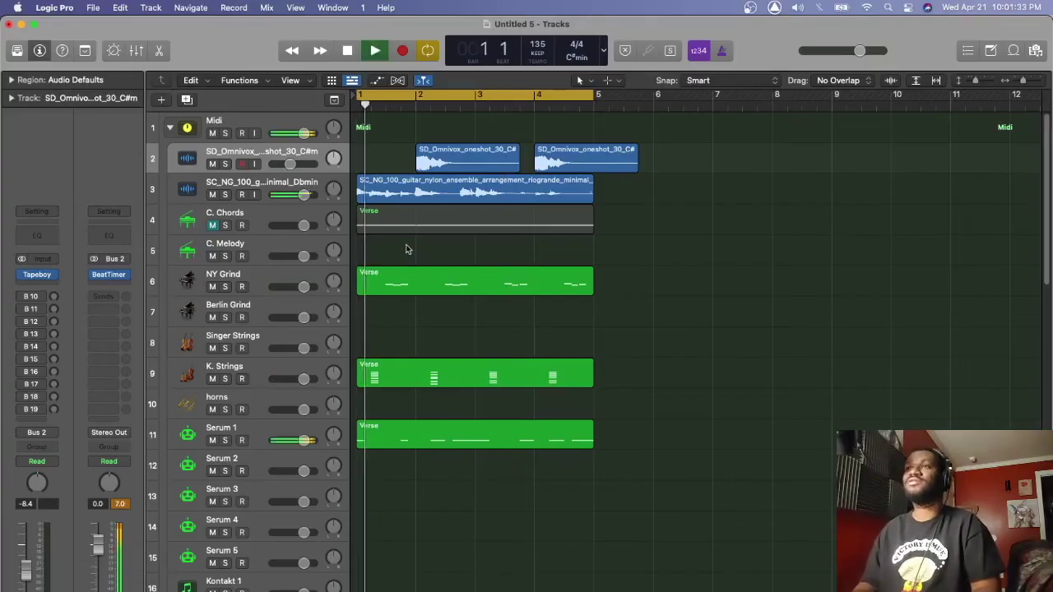